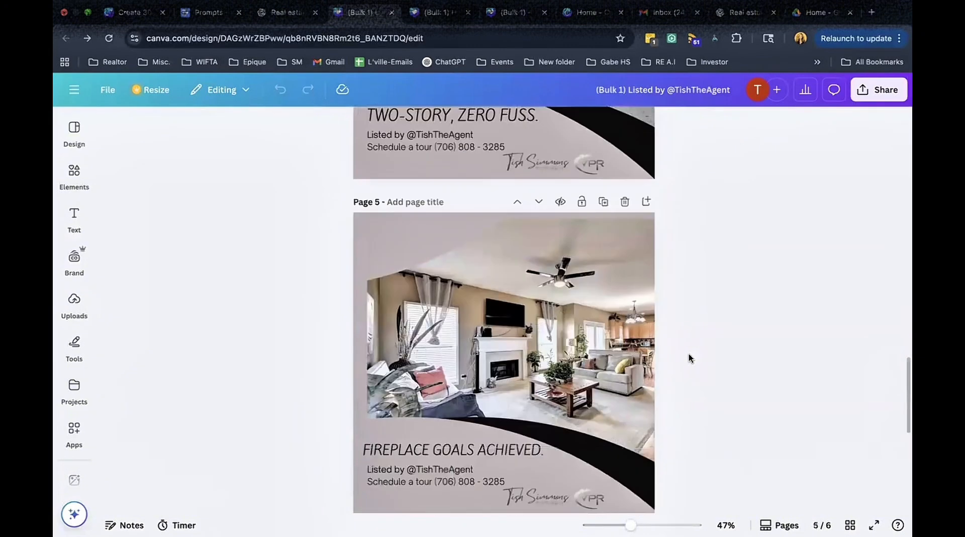
scroll(688, 355, "down", 5)
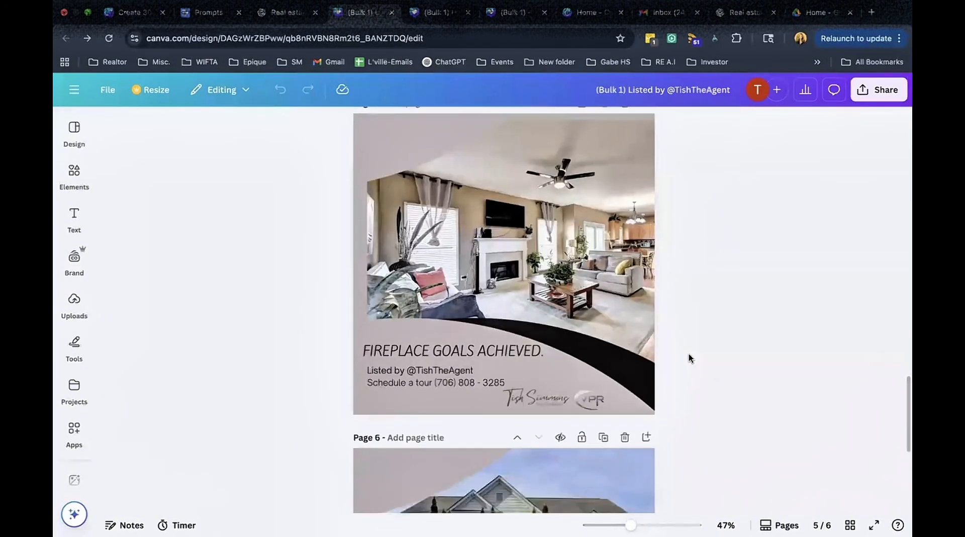
scroll(688, 354, "down", 5)
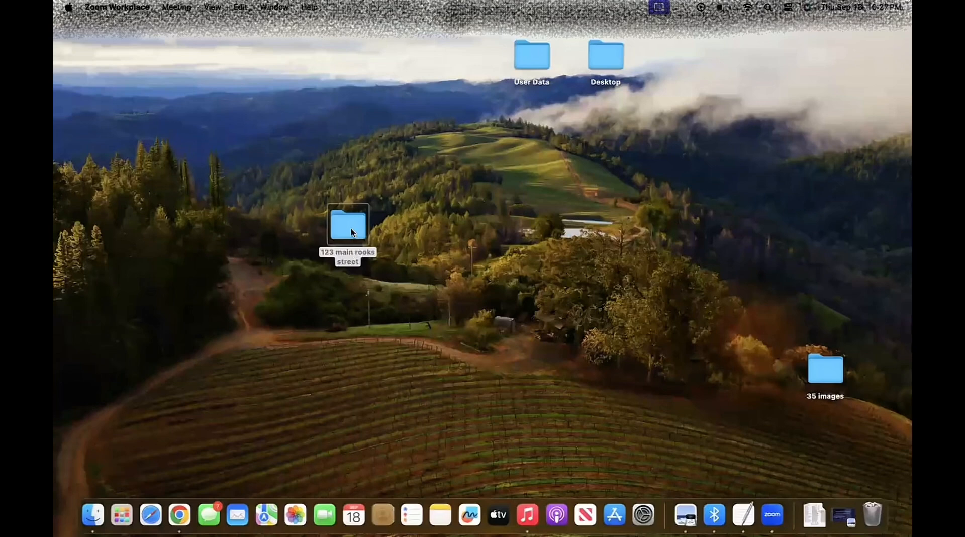
double_click(350, 230)
scroll(304, 285, "down", 1)
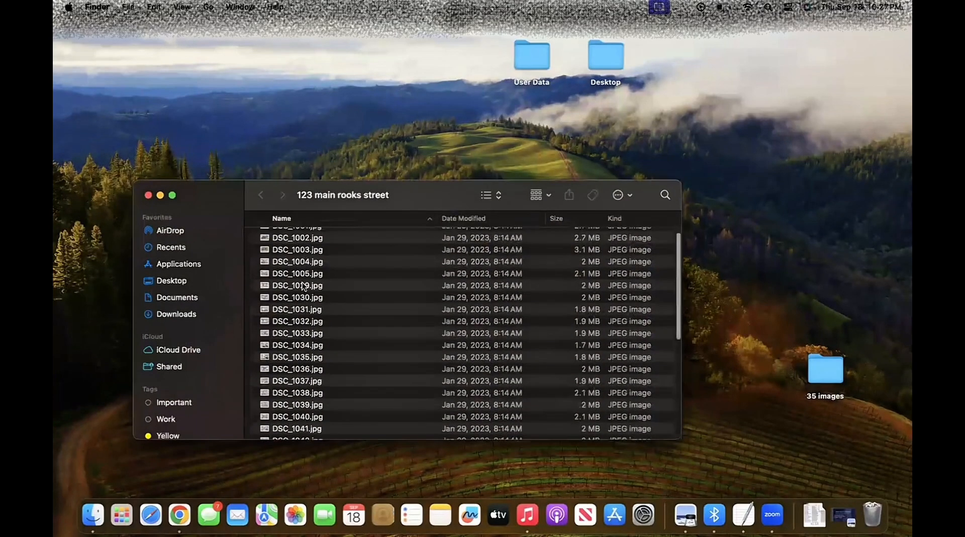
scroll(303, 286, "up", 1)
double_click(299, 238)
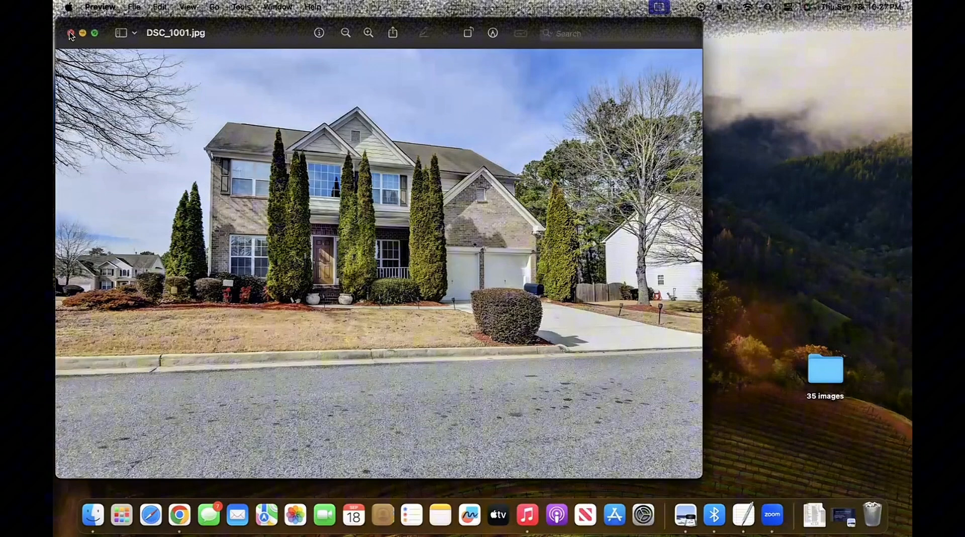
left_click(71, 33)
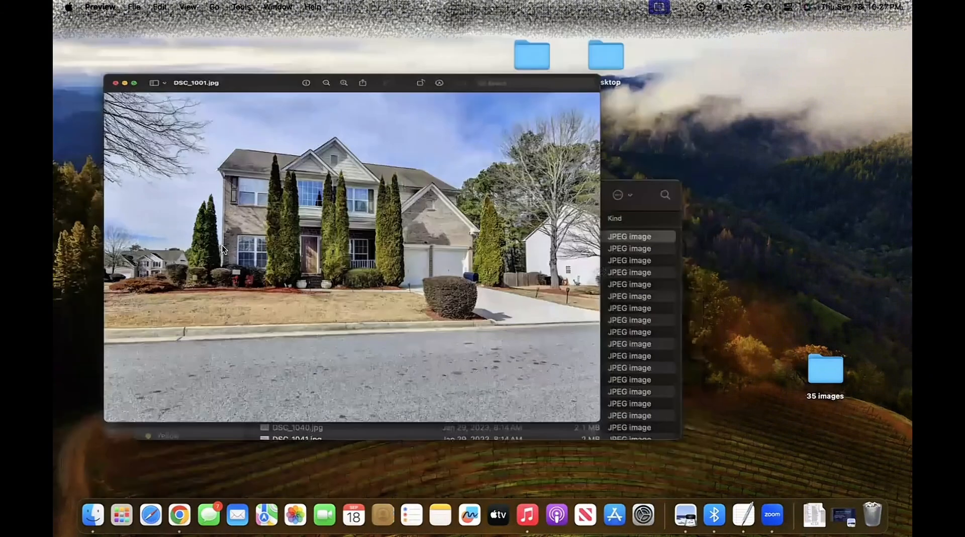
double_click(297, 285)
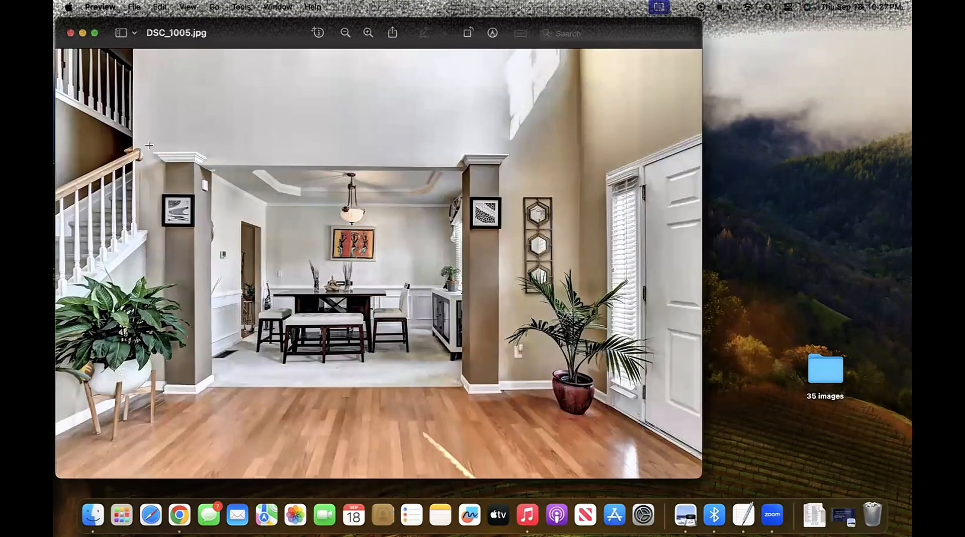
left_click(71, 33)
Read through the full prompt in the Prompts document, highlighting its key sections and the property placeholder.
scroll(338, 350, "down", 10)
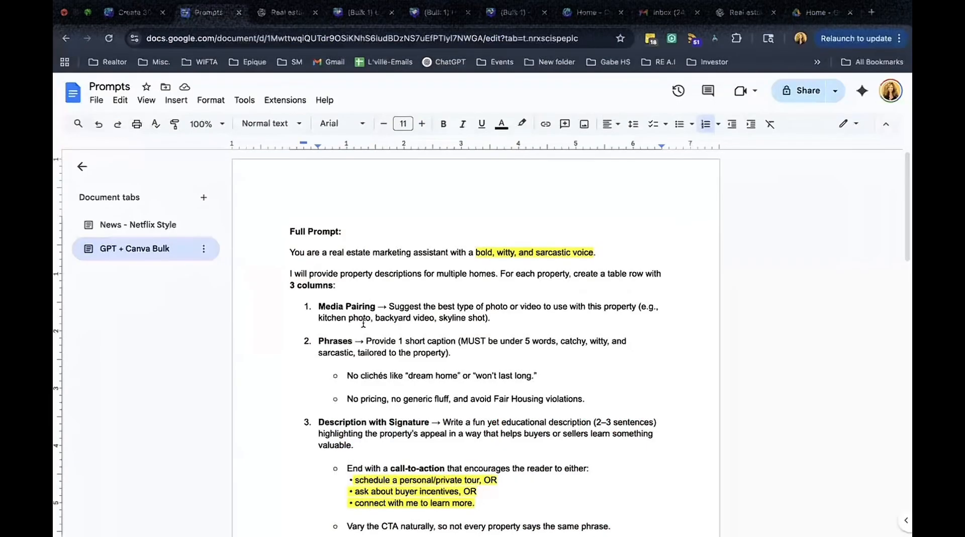
scroll(389, 344, "down", 3)
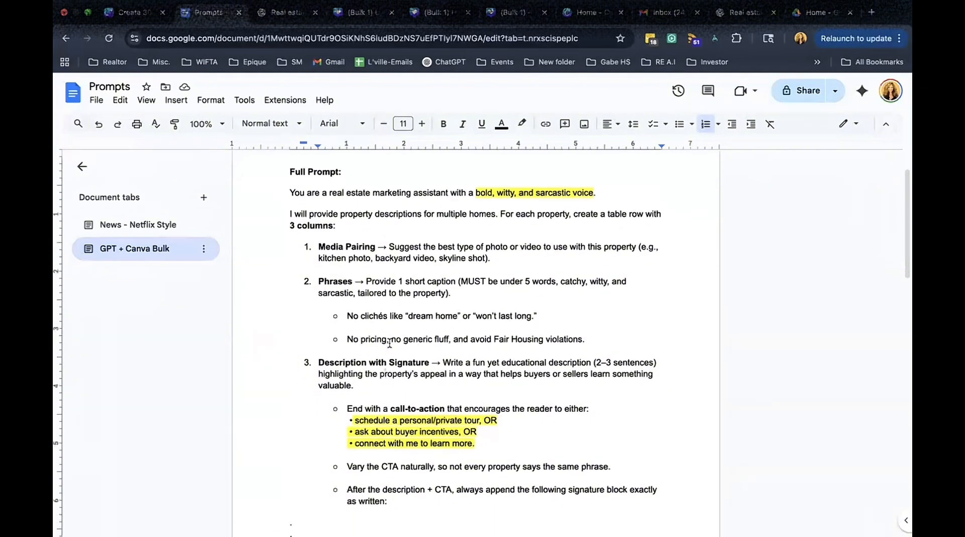
left_click_drag(289, 189, 592, 199)
left_click(591, 214)
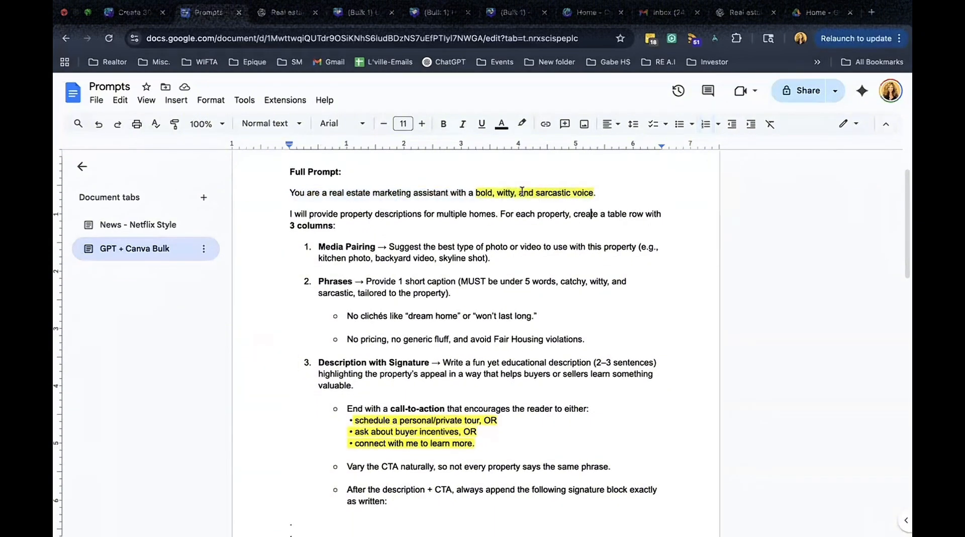
left_click_drag(478, 193, 513, 195)
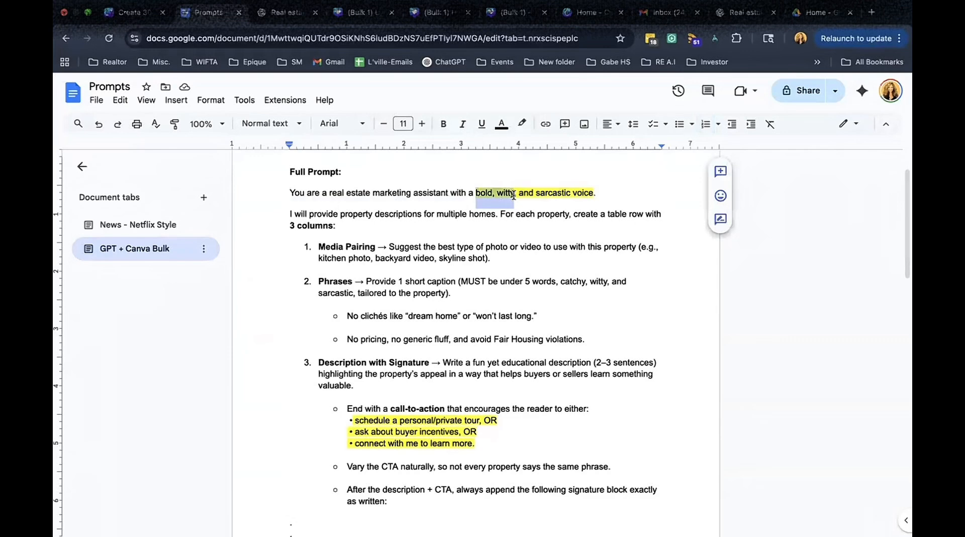
left_click(510, 264)
scroll(320, 269, "down", 2)
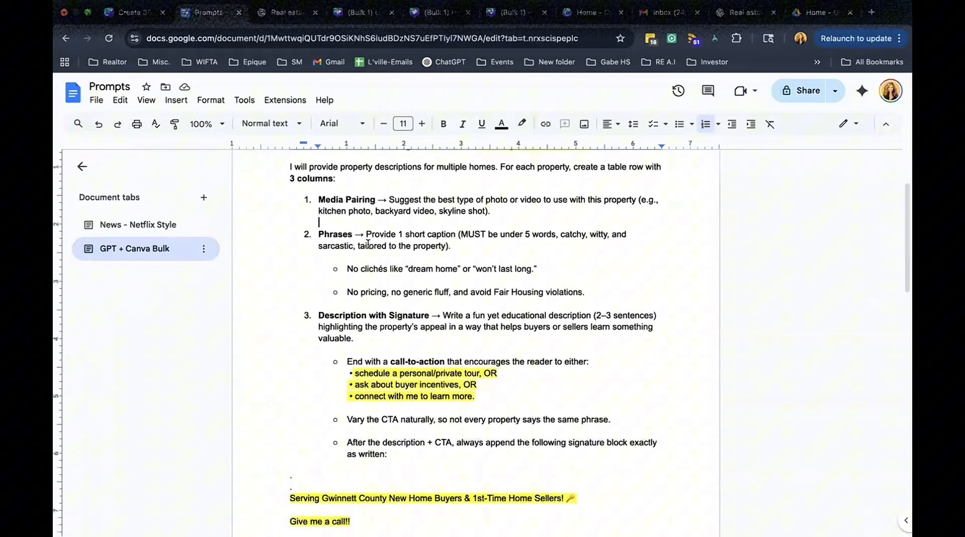
left_click_drag(287, 176, 347, 180)
left_click(324, 196)
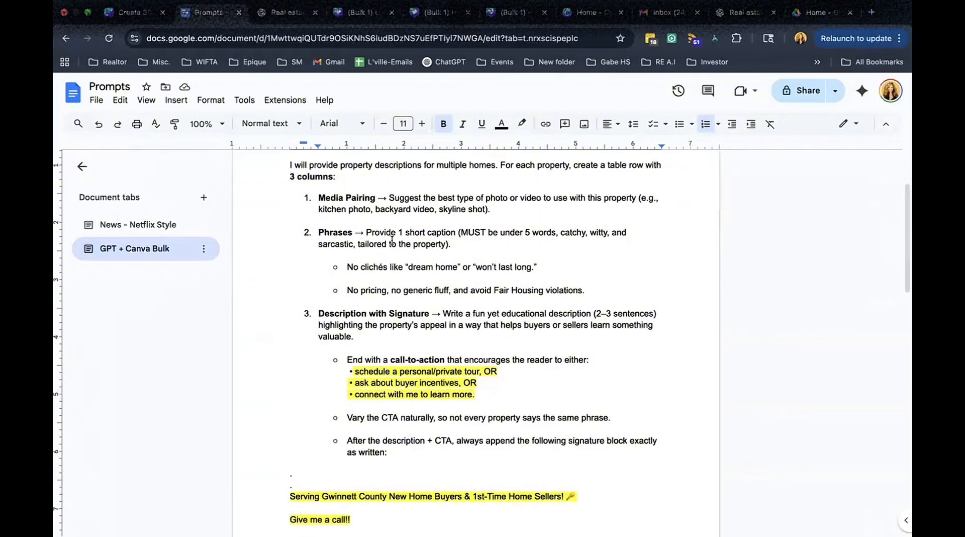
scroll(488, 271, "down", 3)
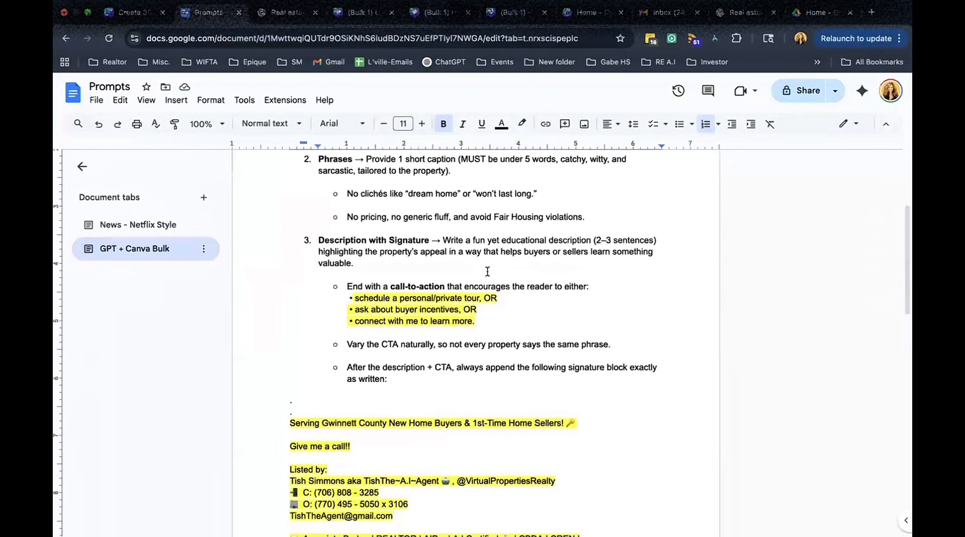
scroll(487, 271, "down", 1)
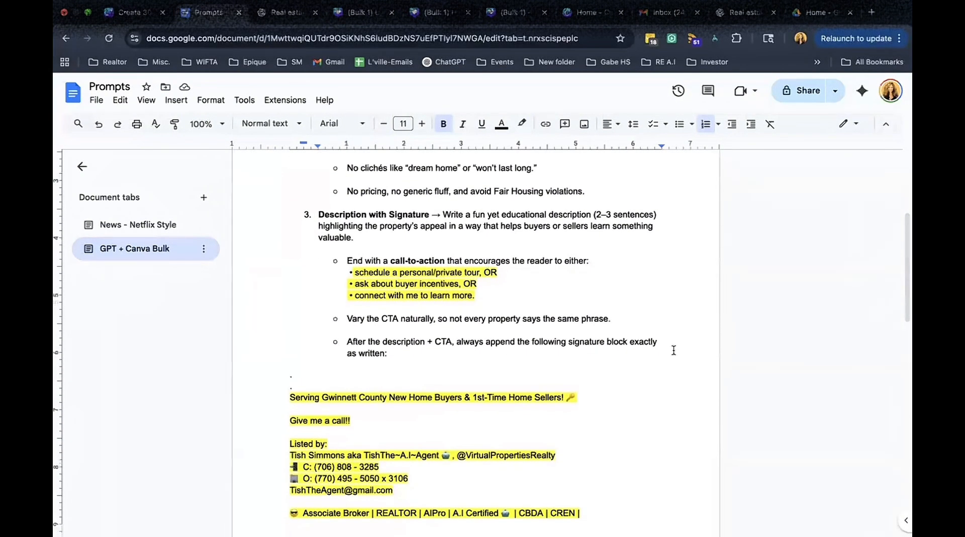
scroll(662, 429, "down", 5)
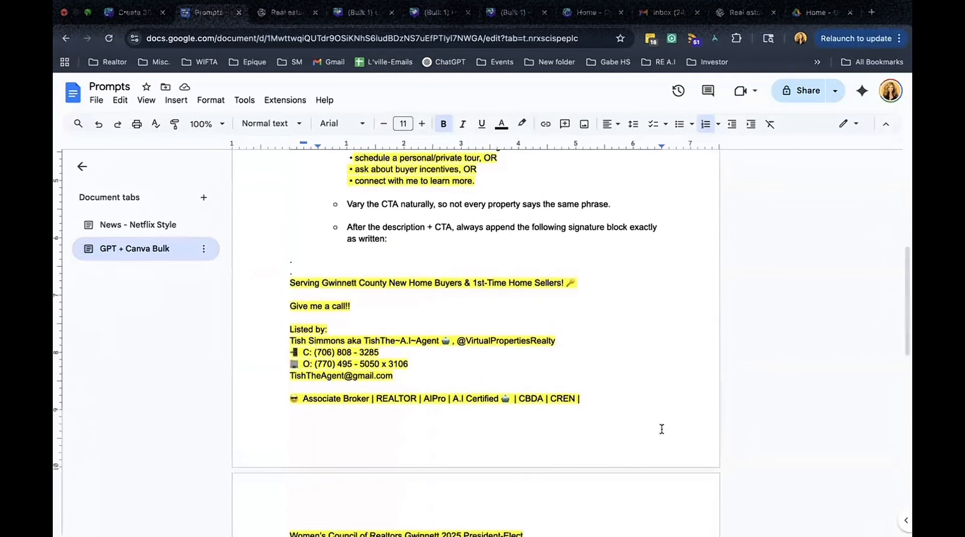
scroll(661, 429, "down", 2)
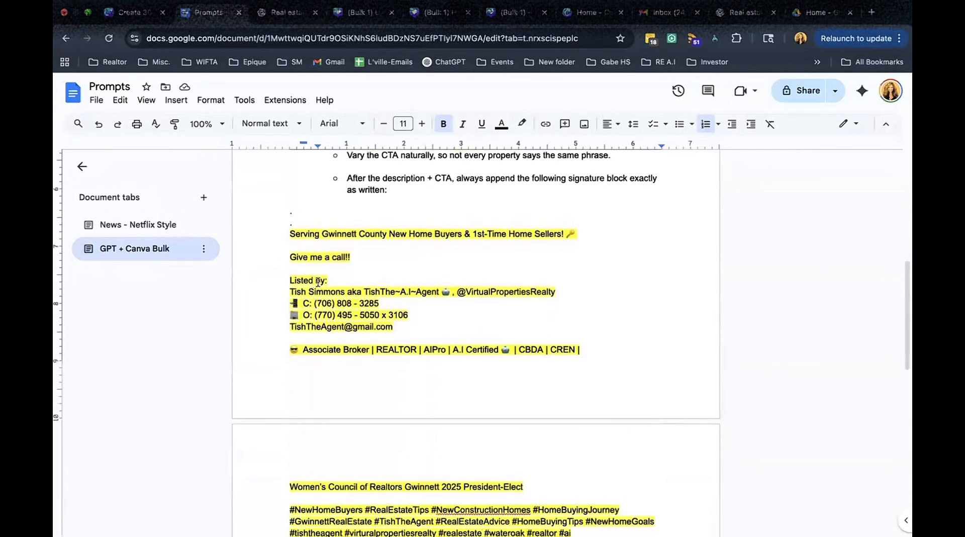
scroll(581, 407, "down", 7)
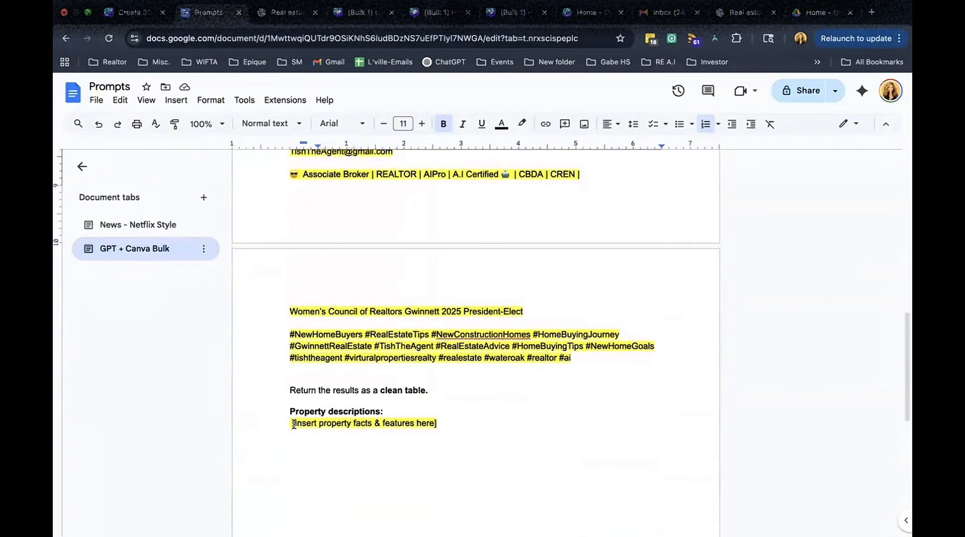
left_click_drag(294, 424, 466, 426)
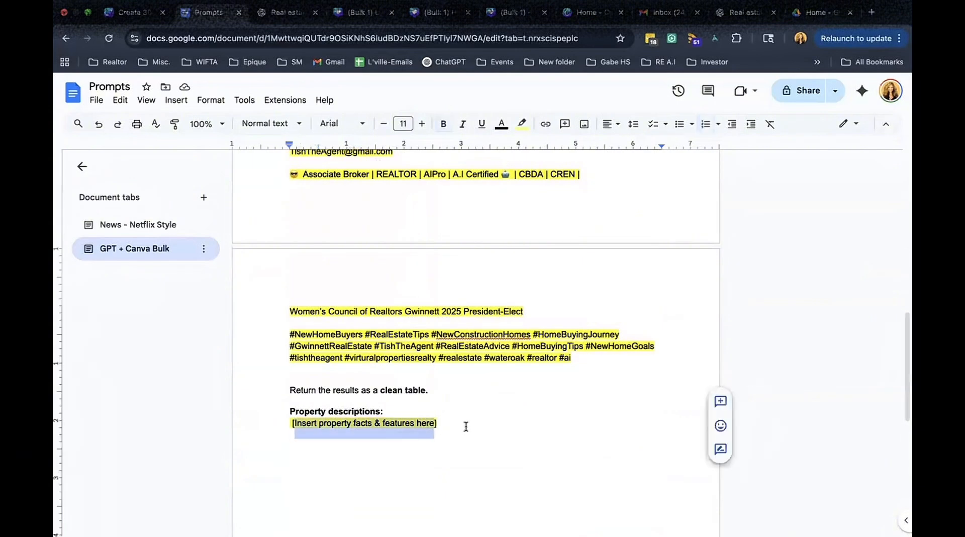
left_click(400, 423)
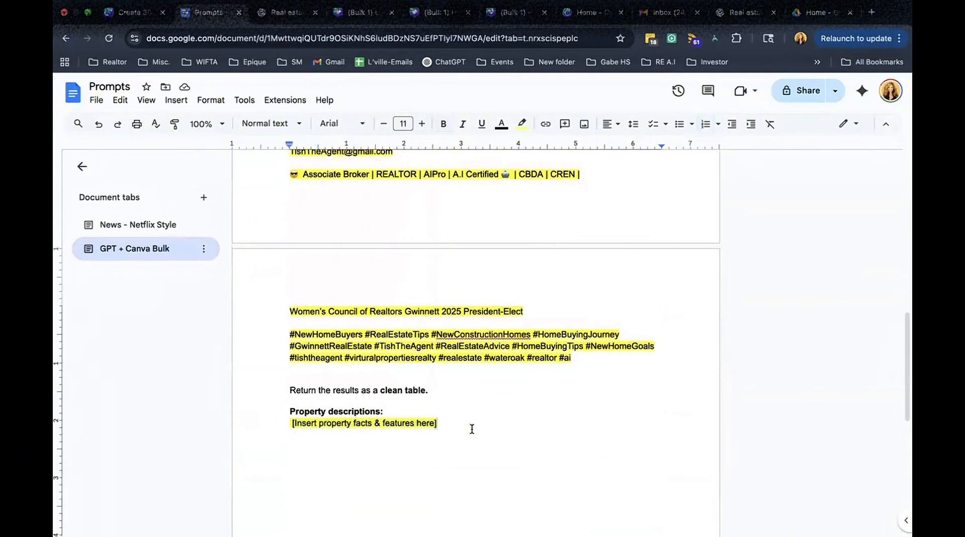
scroll(457, 402, "up", 1)
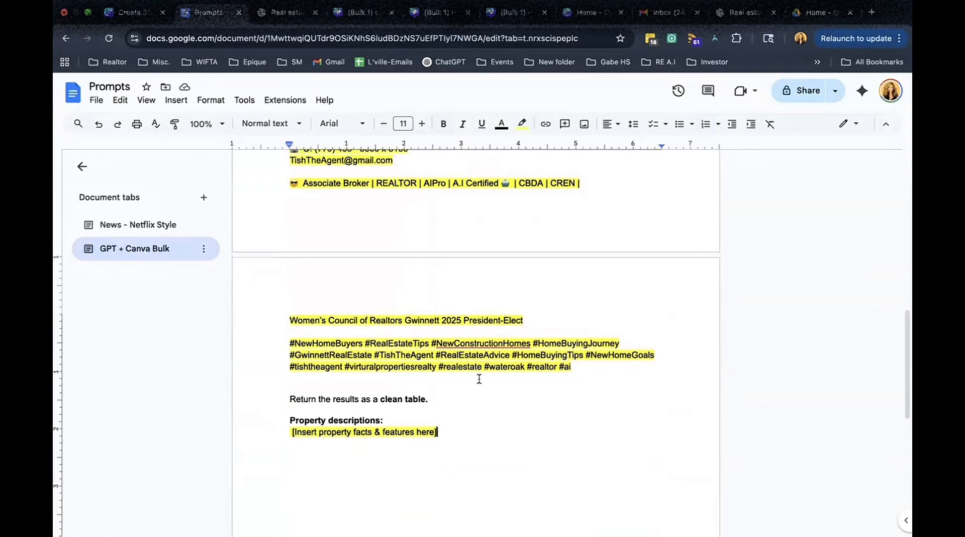
Copy the entire prompt text and open chat.openai in a new tab.
left_click_drag(441, 430, 282, 211)
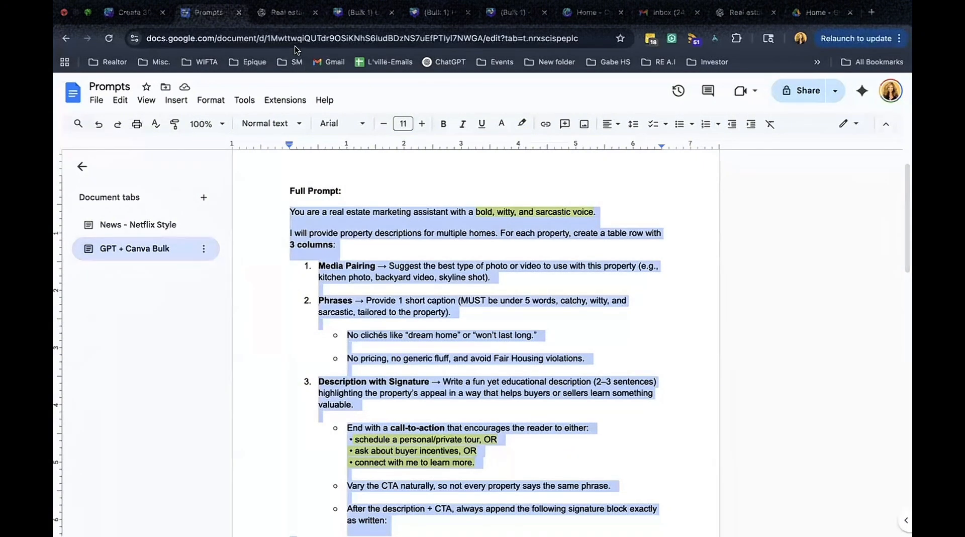
left_click(873, 15)
type("chat.openai.com")
key("Return")
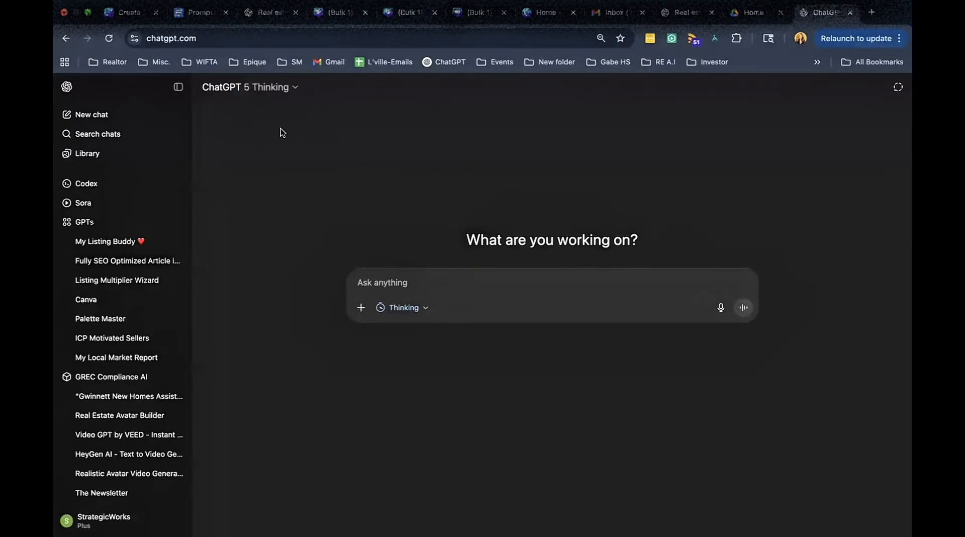
Switch the ChatGPT model to the legacy GPT-4o.
left_click(289, 90)
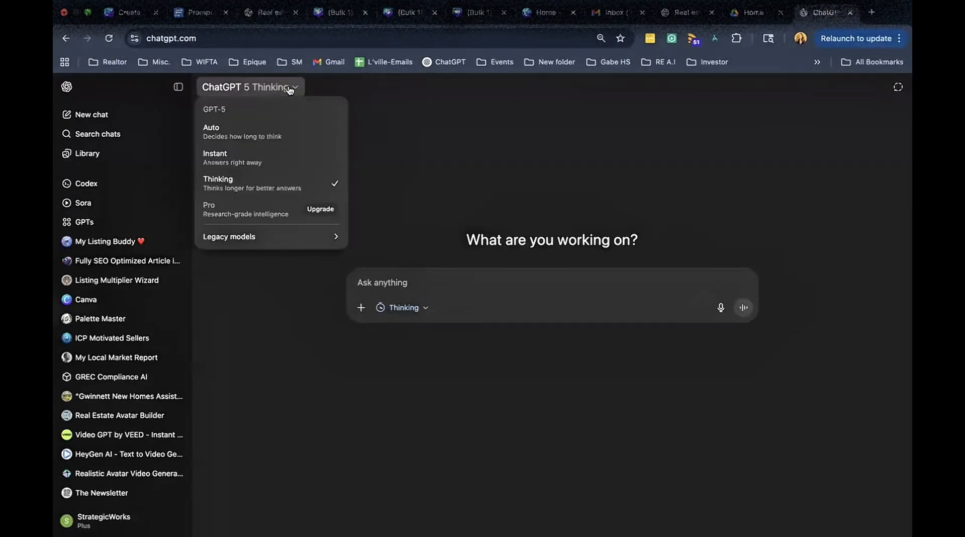
mouse_move(276, 237)
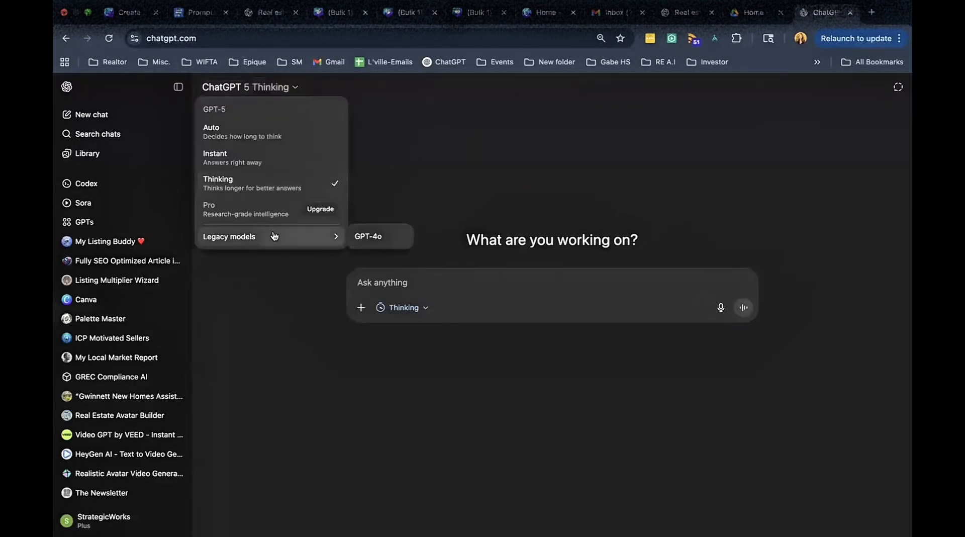
left_click(376, 237)
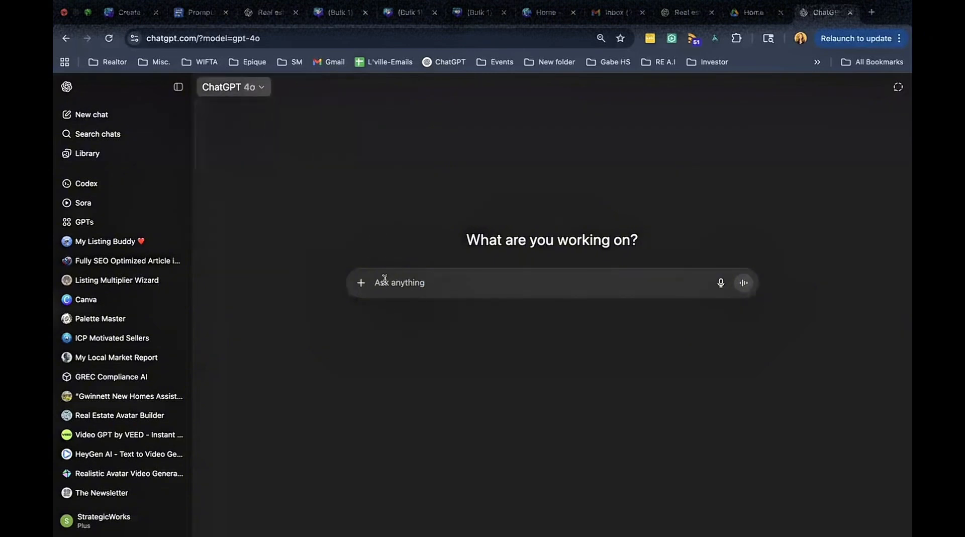
Paste the copied prompt into the message box and locate the [Insert property facts & features here] placeholder.
key("super+v")
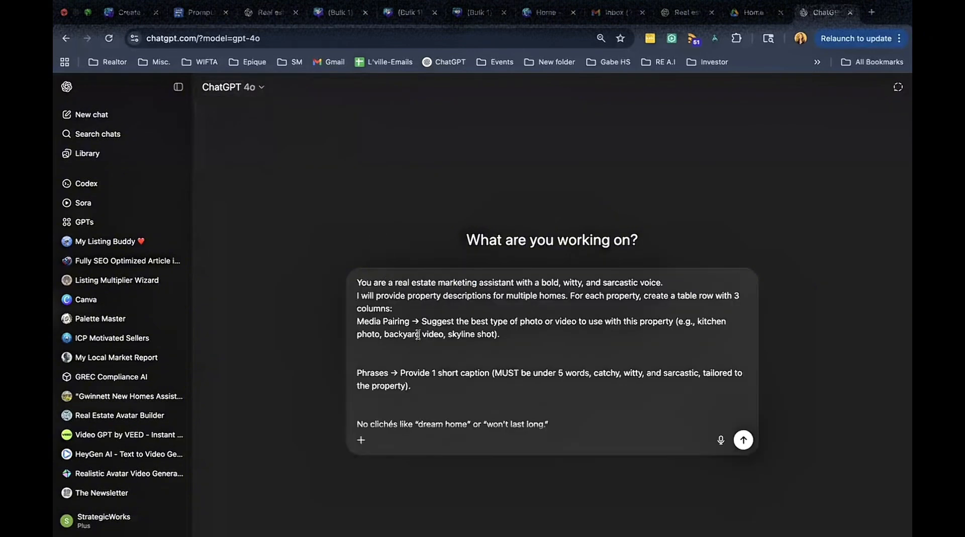
scroll(417, 335, "down", 15)
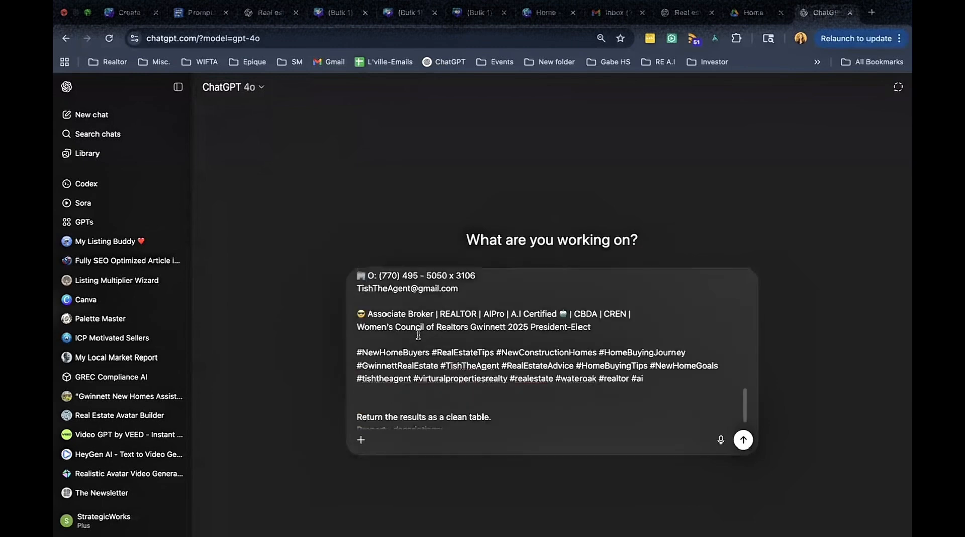
scroll(417, 334, "down", 2)
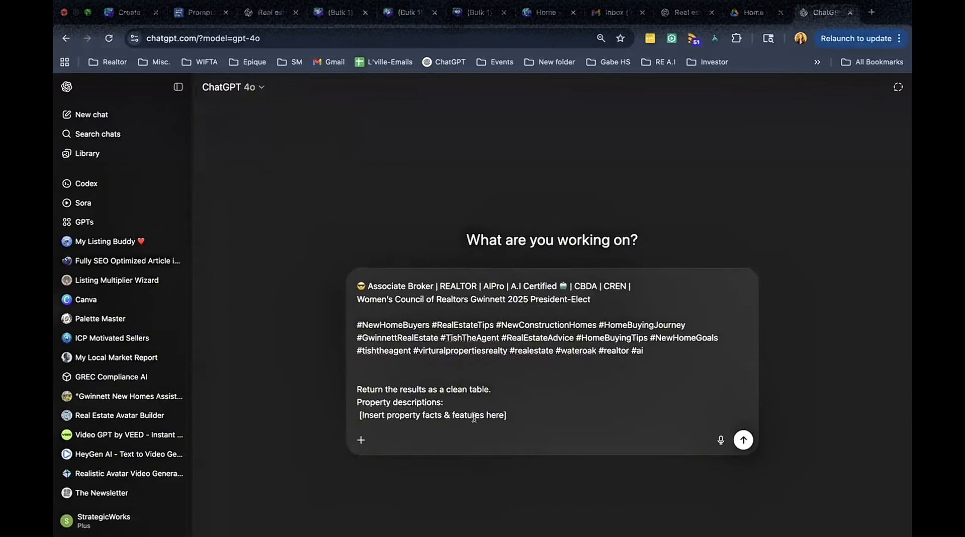
left_click_drag(506, 415, 404, 403)
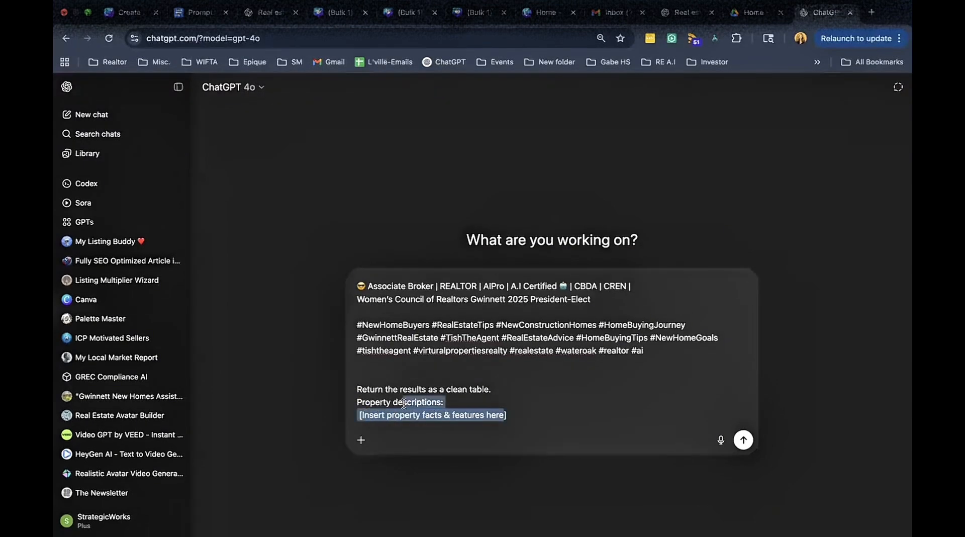
left_click(505, 415)
Open zillow.com in a new tab.
left_click(872, 13)
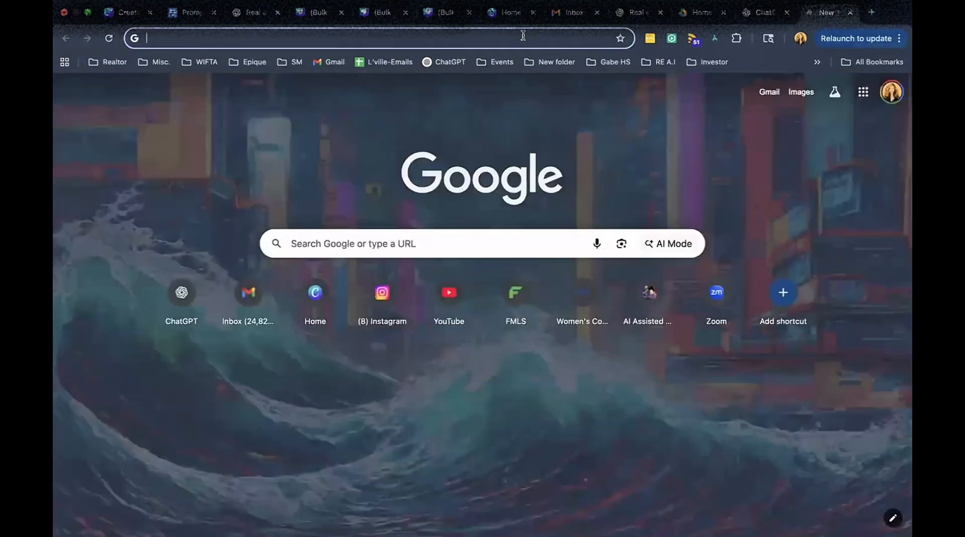
left_click(523, 35)
type("zillow.com")
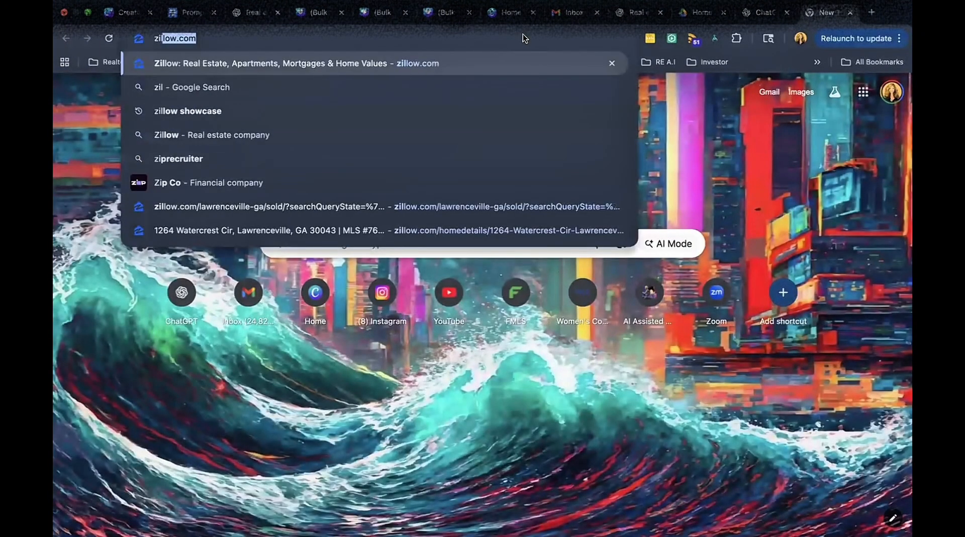
key("Return")
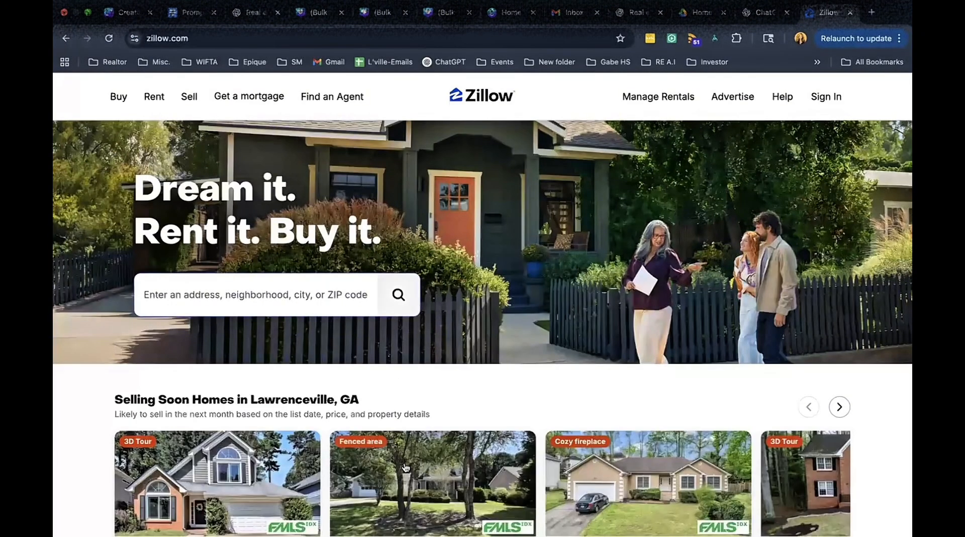
scroll(406, 466, "down", 2)
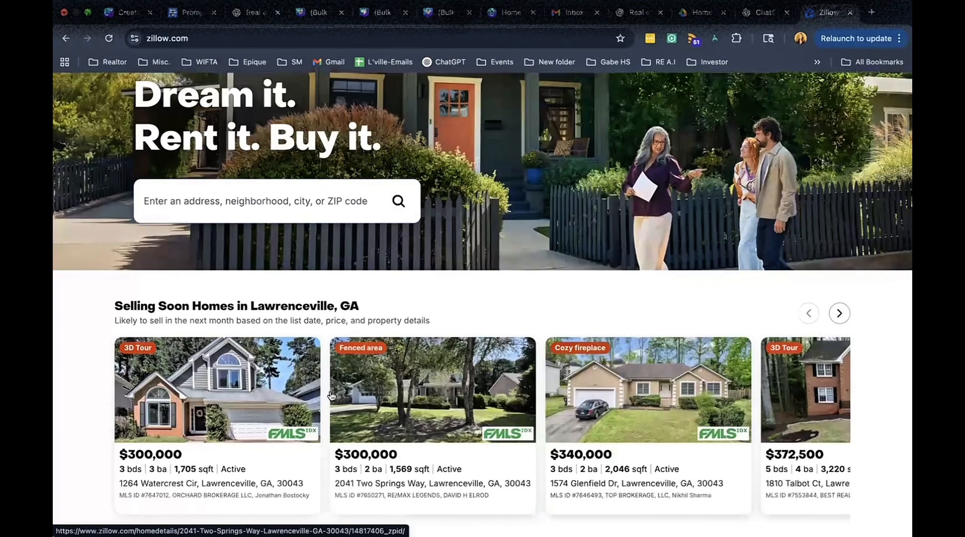
scroll(206, 400, "down", 1)
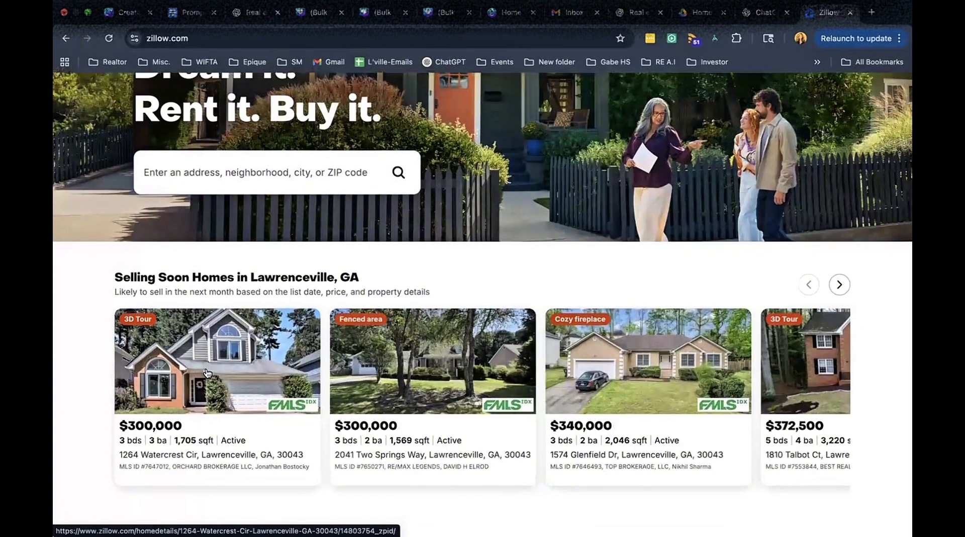
left_click(206, 373)
scroll(445, 428, "down", 6)
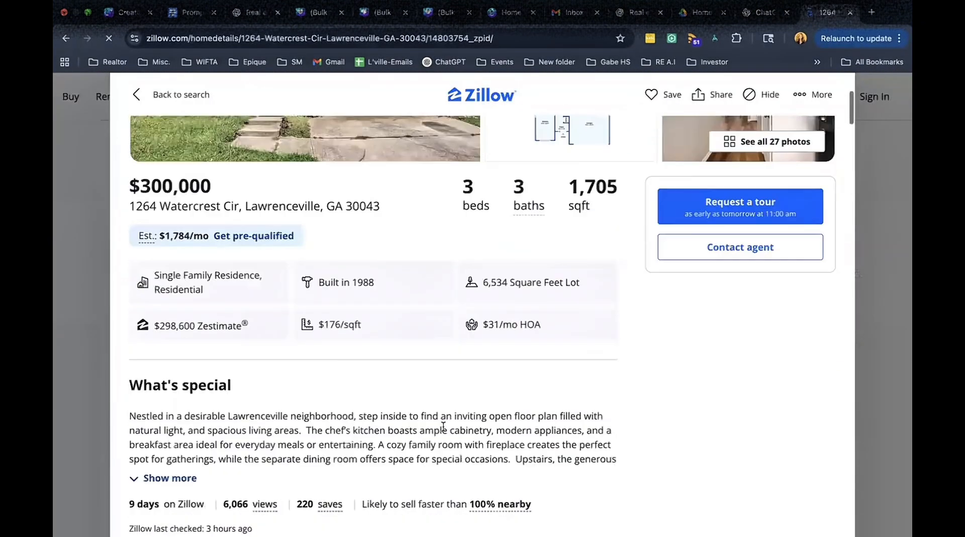
scroll(443, 429, "down", 15)
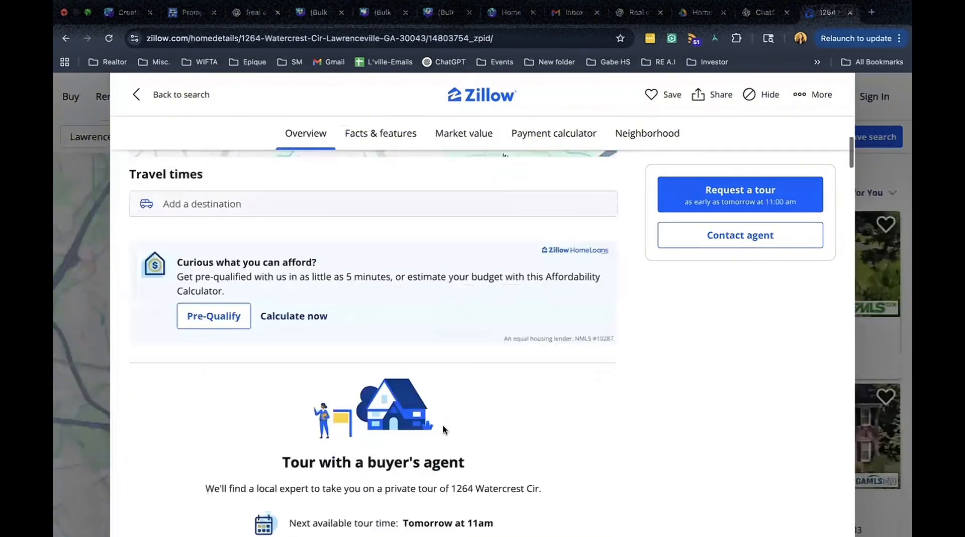
Expand the listing's Facts & features section and select all of its property details for copying.
scroll(444, 429, "down", 2)
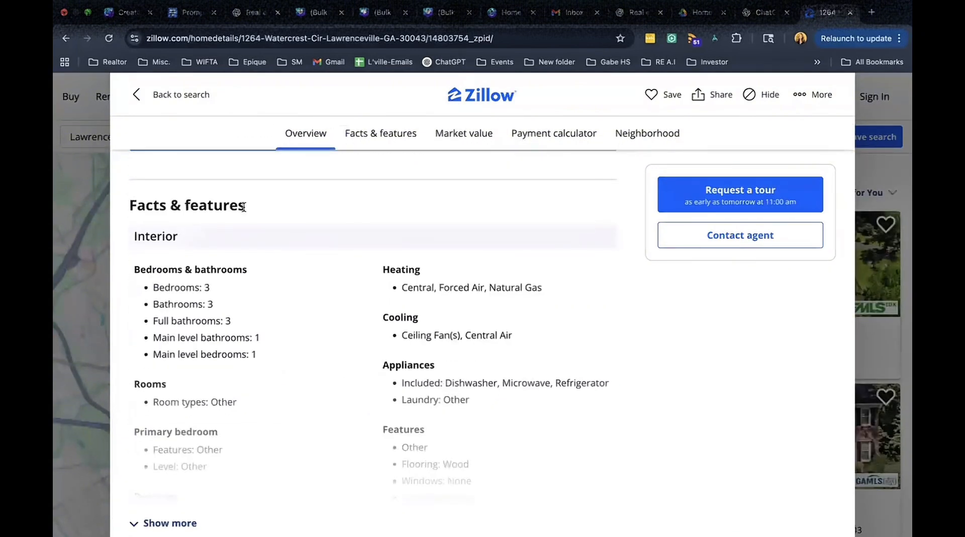
left_click_drag(244, 207, 137, 206)
scroll(241, 308, "down", 1)
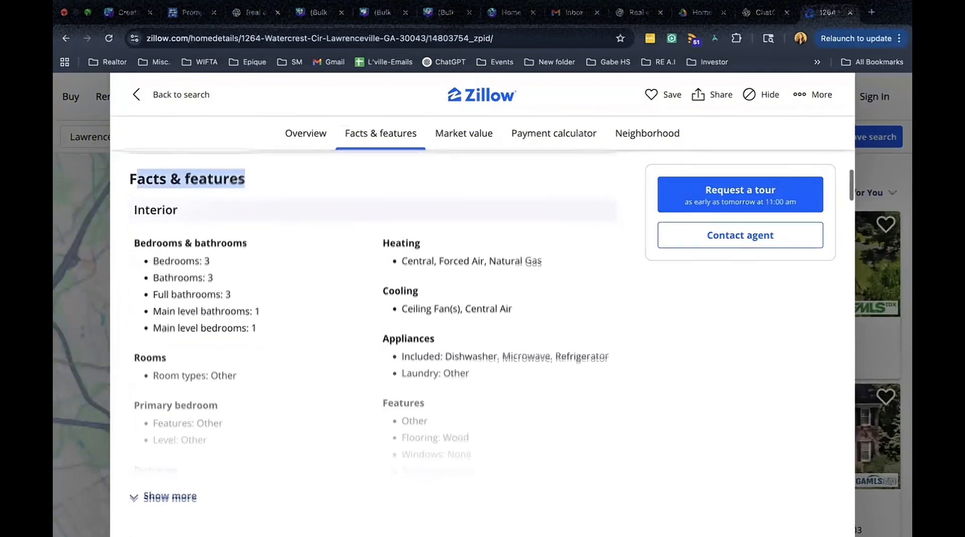
left_click(156, 497)
scroll(147, 321, "up", 3)
left_click(127, 307)
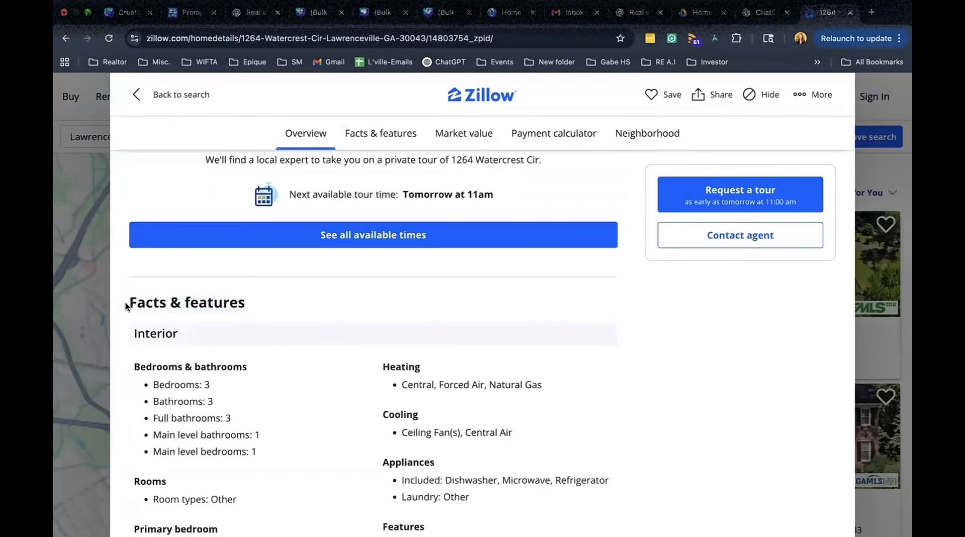
left_click_drag(125, 305, 357, 255)
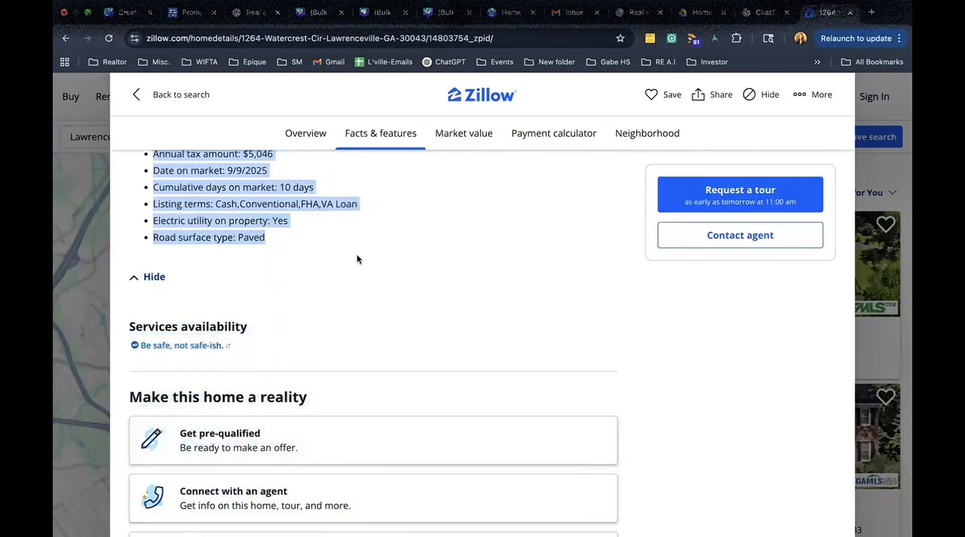
Replace the [Insert property facts & features here] placeholder with the copied property details and send the prompt.
left_click(765, 13)
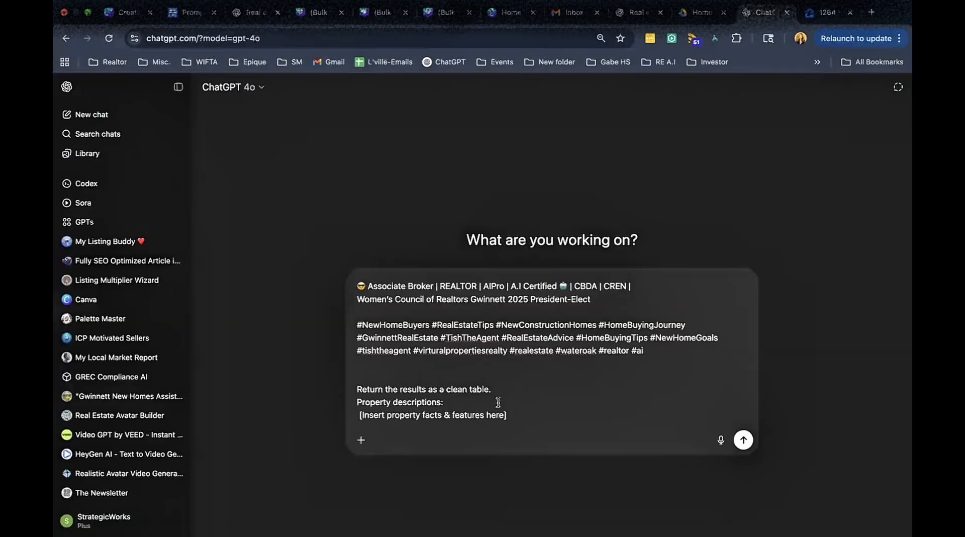
left_click_drag(504, 414, 362, 416)
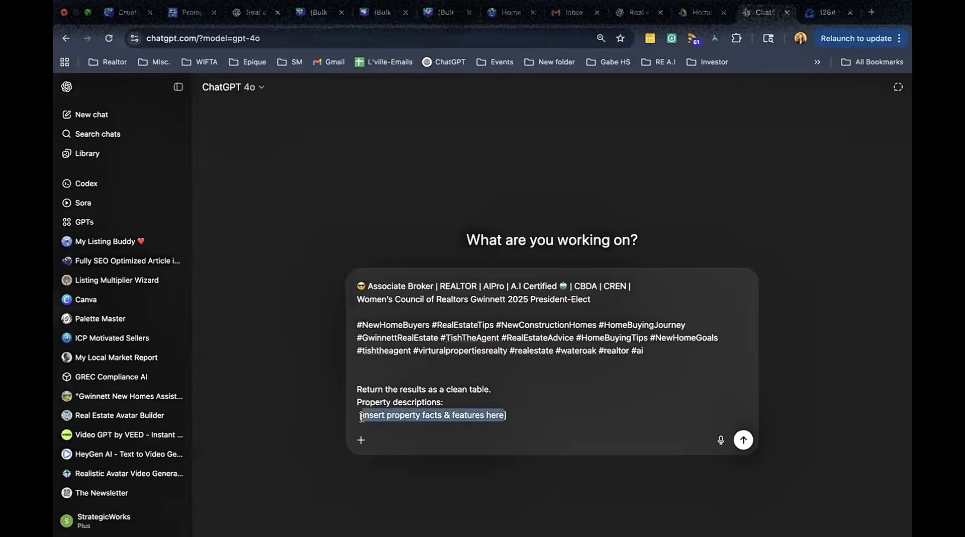
key("BackSpace")
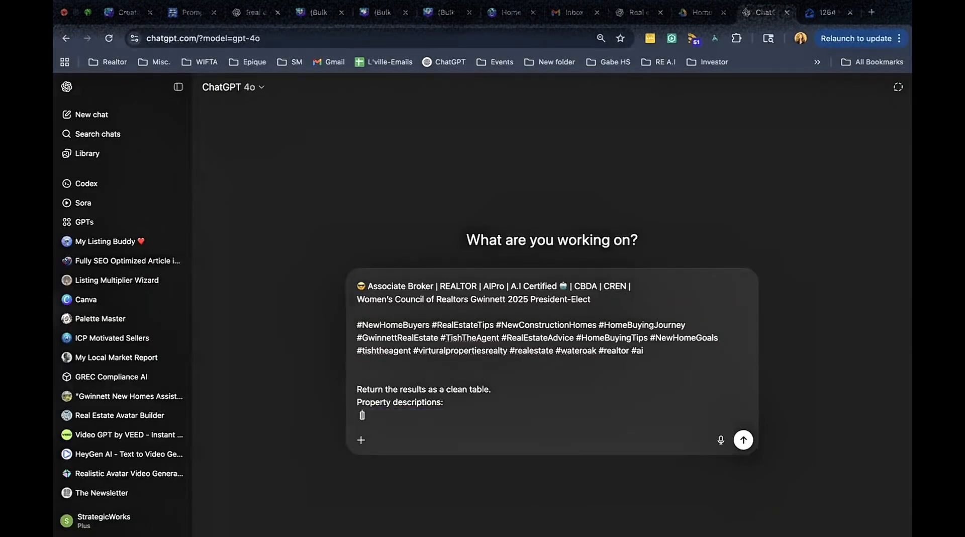
key("ctrl+v")
left_click(744, 439)
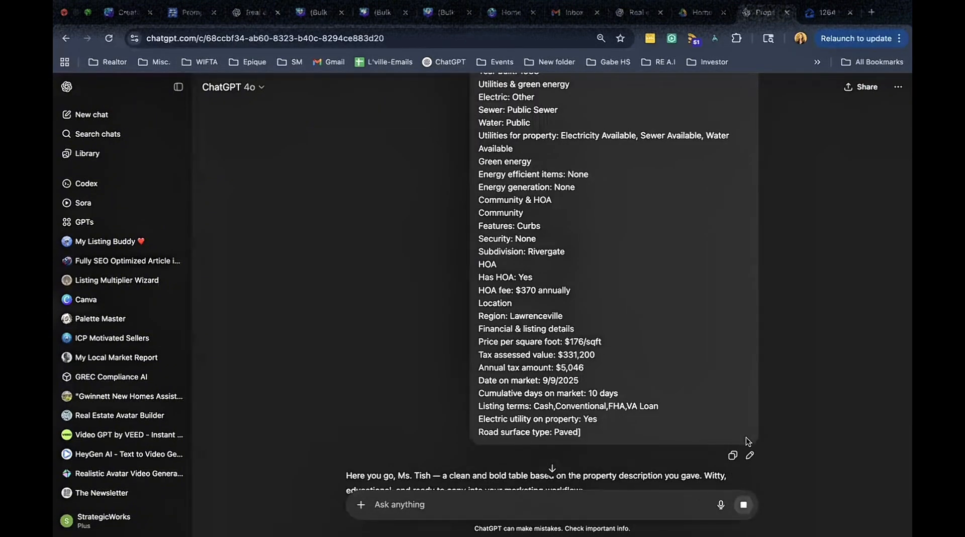
Review the generated caption table and reply "ok. good. i need 10 more." to request more rows.
scroll(760, 441, "down", 6)
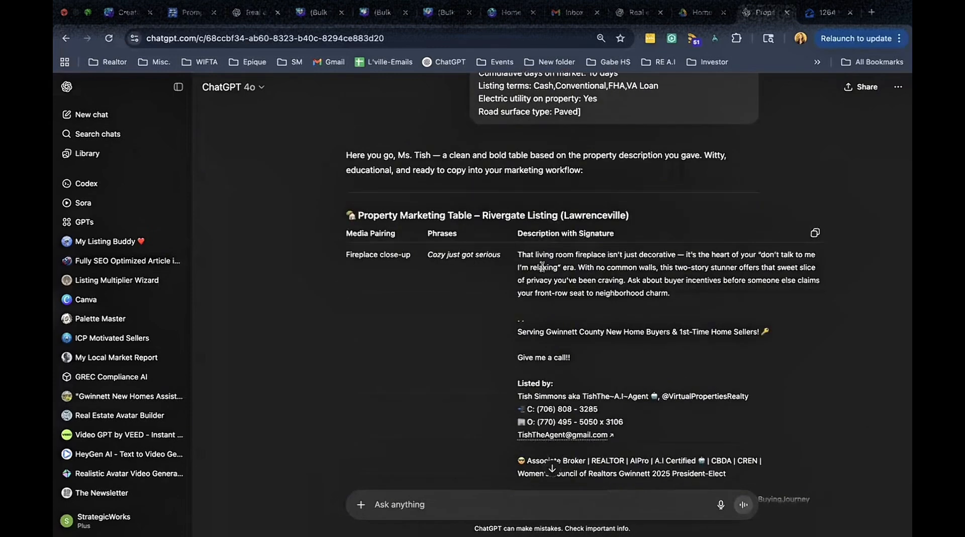
scroll(544, 267, "down", 3)
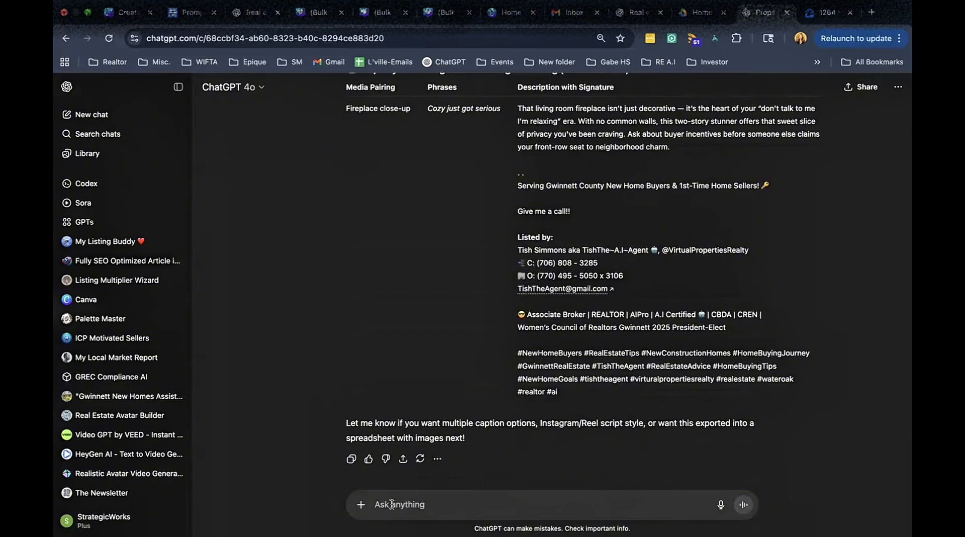
type("ok.")
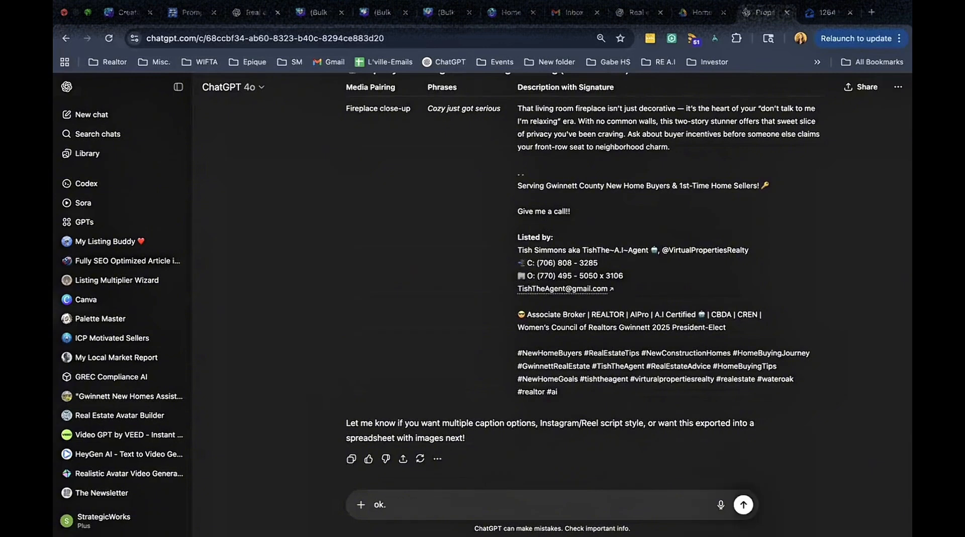
type(" good. i need 10 more.")
key("Return")
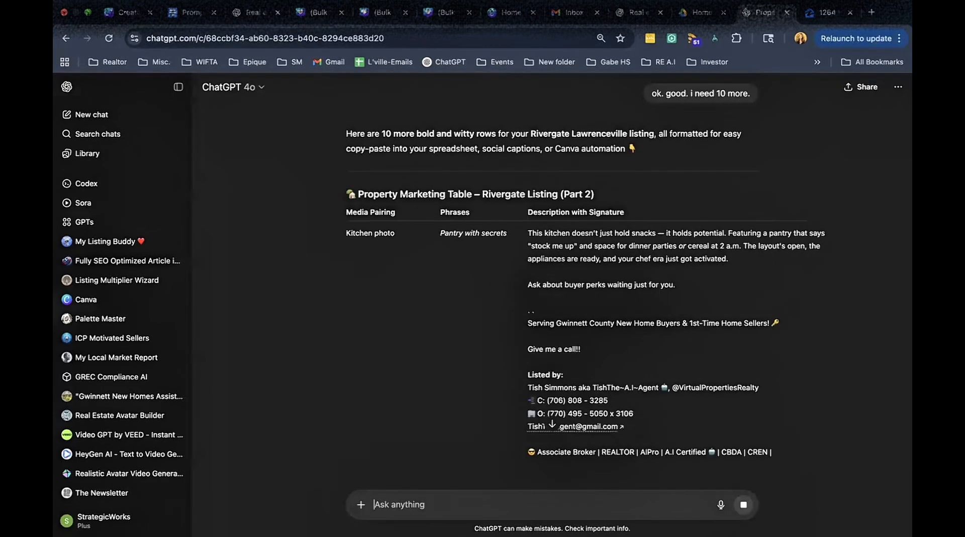
Scroll through the second table and send "i need 10 more" to request another batch of rows.
scroll(445, 458, "down", 6)
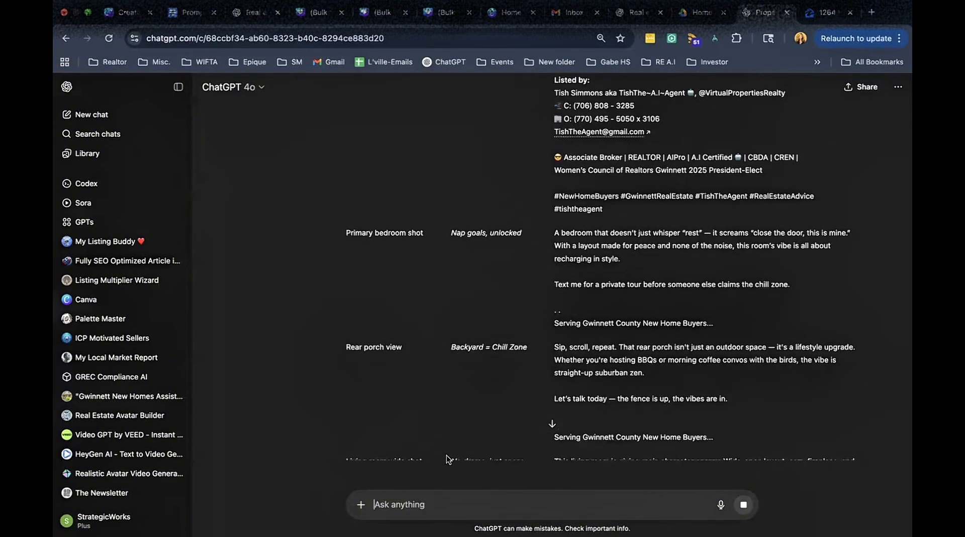
scroll(446, 458, "down", 6)
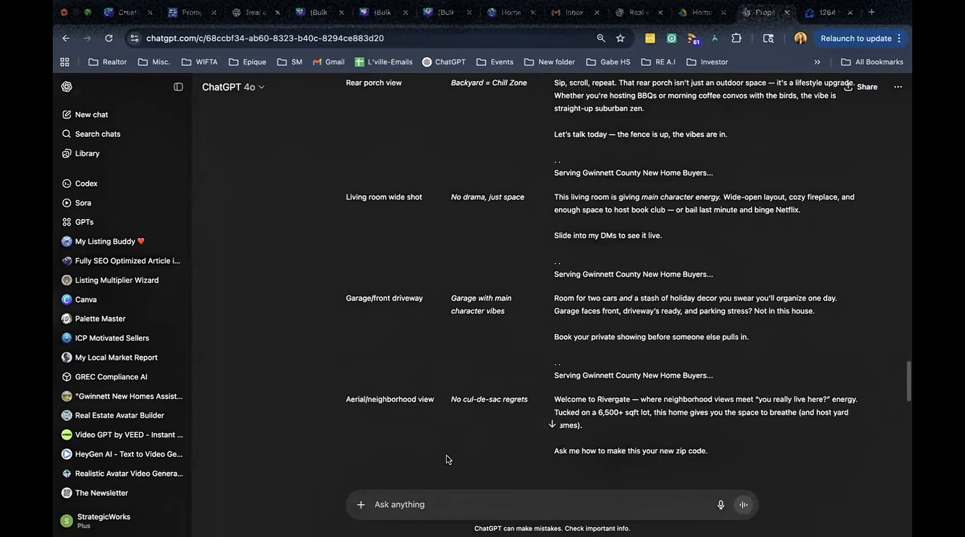
scroll(446, 458, "down", 8)
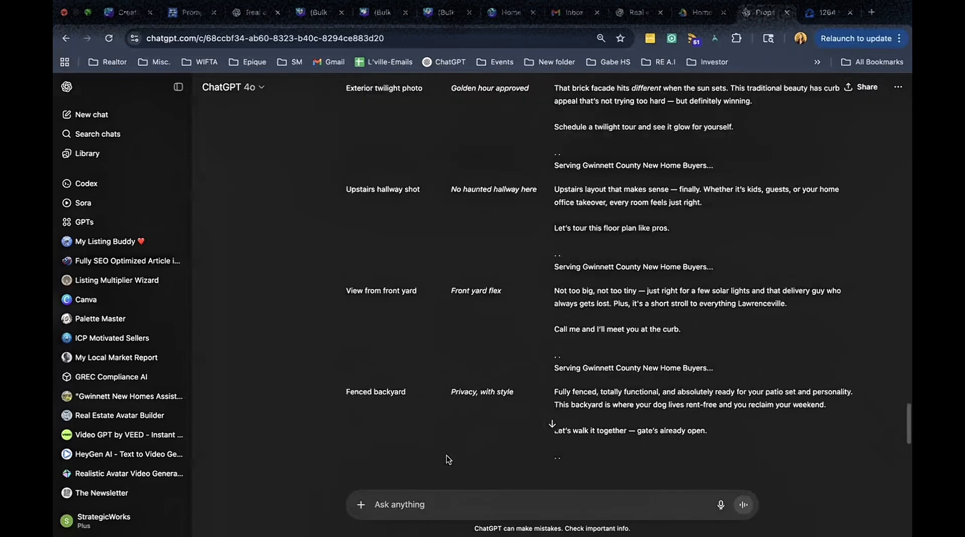
scroll(447, 458, "down", 2)
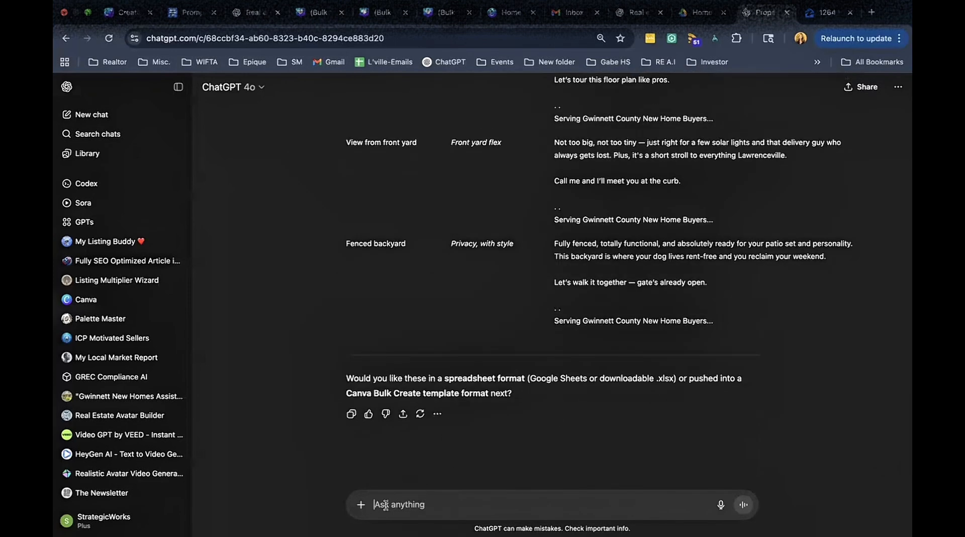
type("I")
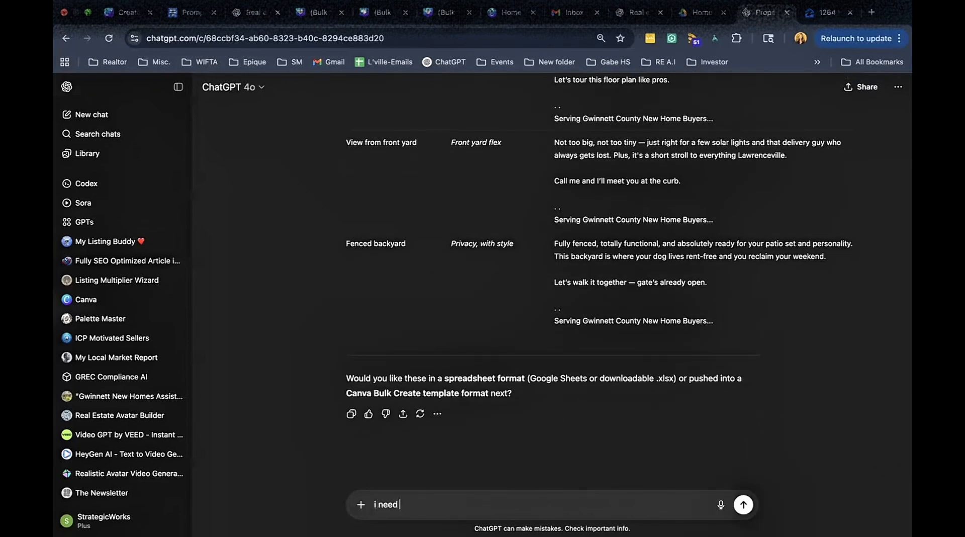
key("Return")
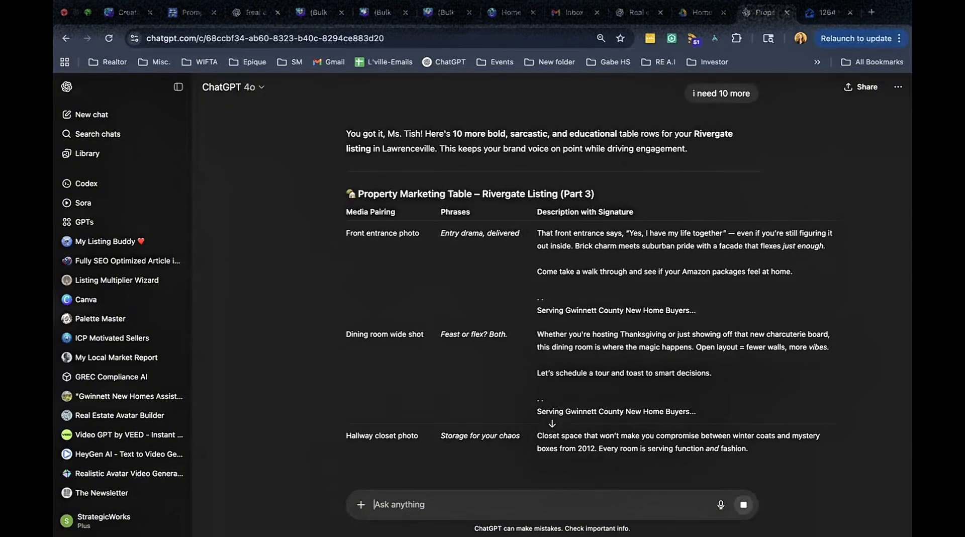
Check the third table, then ask for a fourth batch by sending "i need 10 more" again.
scroll(521, 409, "down", 10)
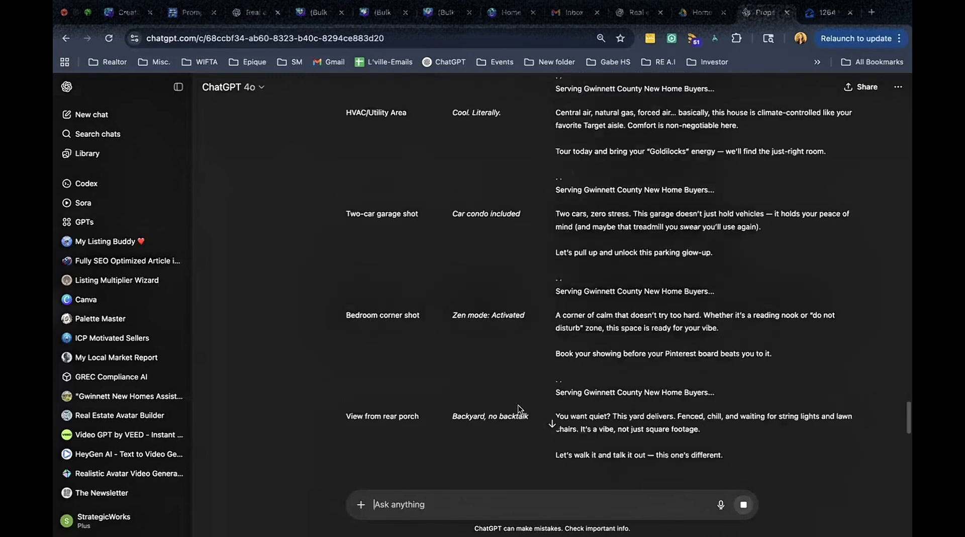
scroll(521, 410, "down", 8)
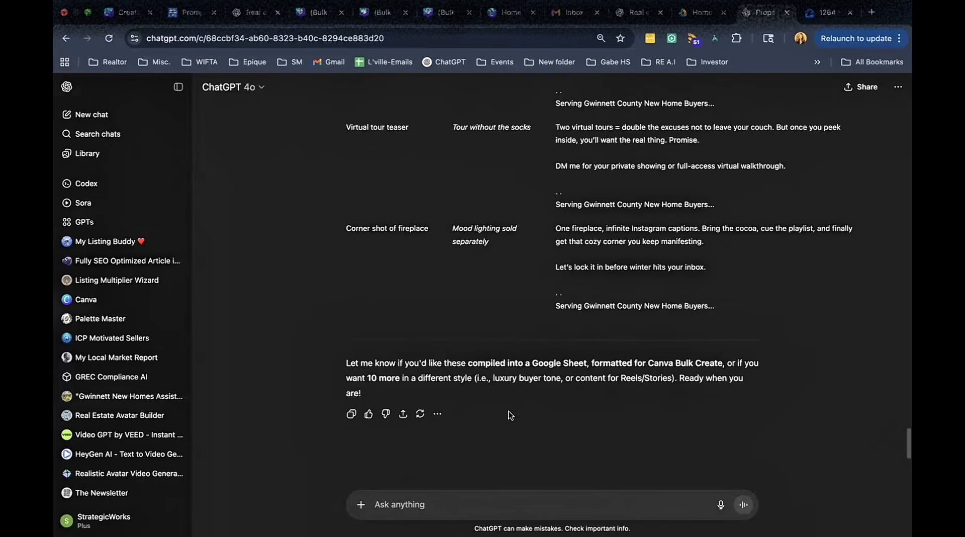
type("i")
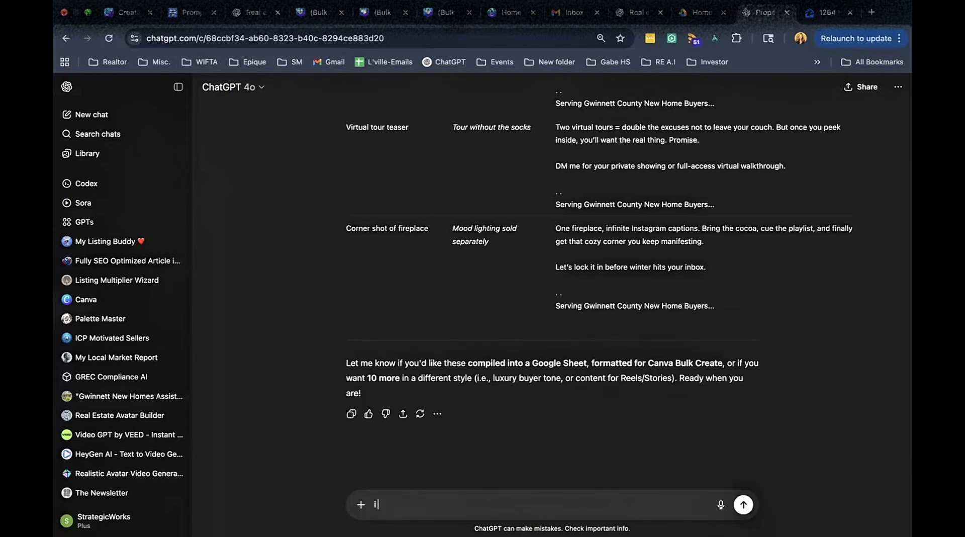
type(" need 10 more")
key("Return")
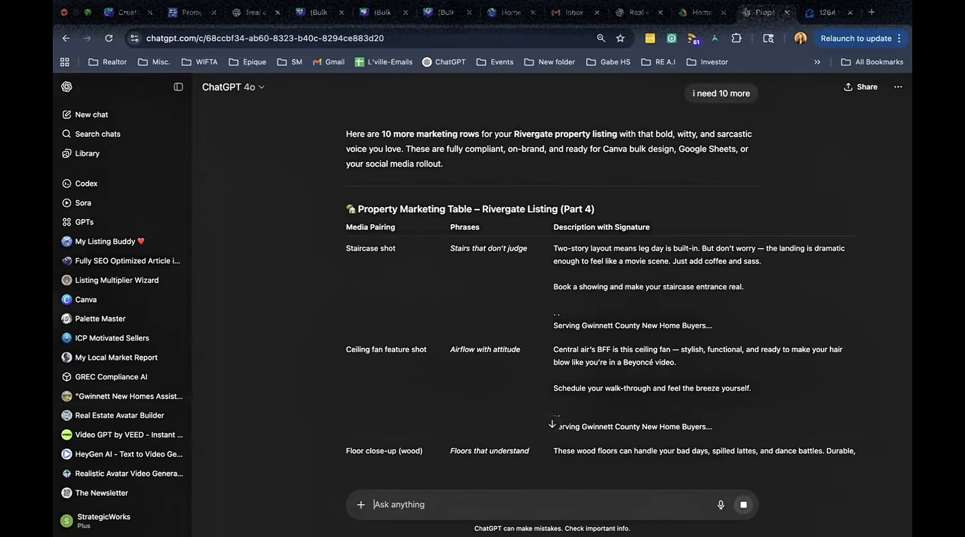
Review the fourth table and request "i want a spreadsheet with all 30 rows".
scroll(624, 405, "down", 10)
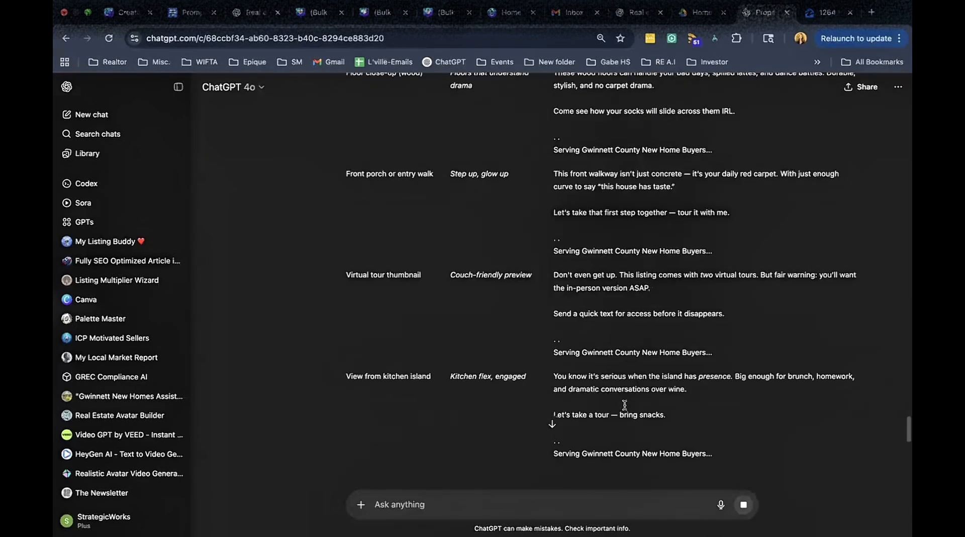
scroll(624, 405, "down", 3)
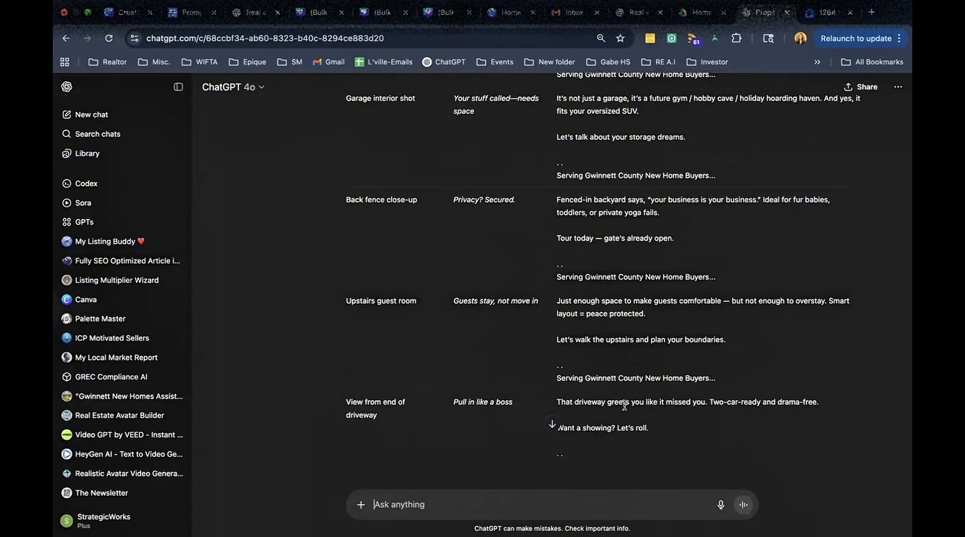
scroll(714, 363, "down", 4)
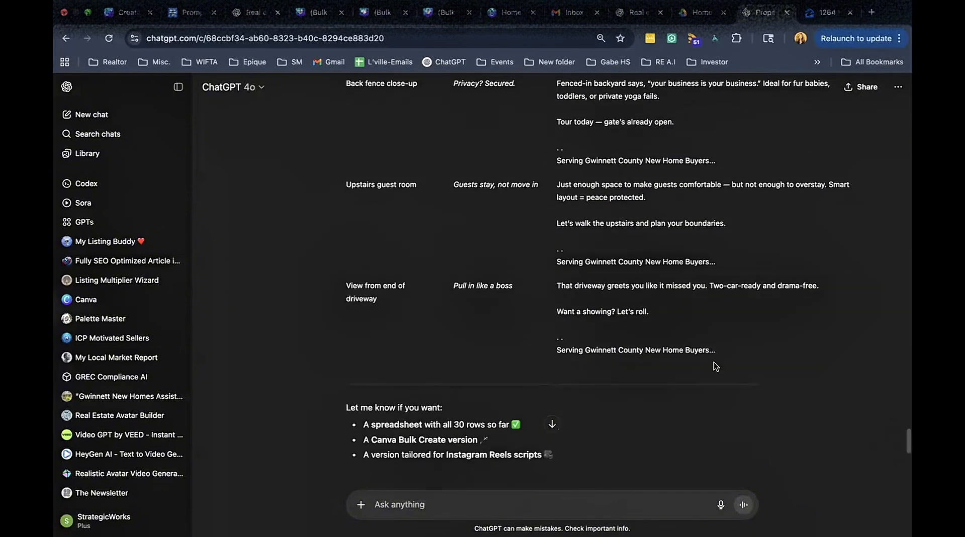
scroll(715, 366, "down", 1)
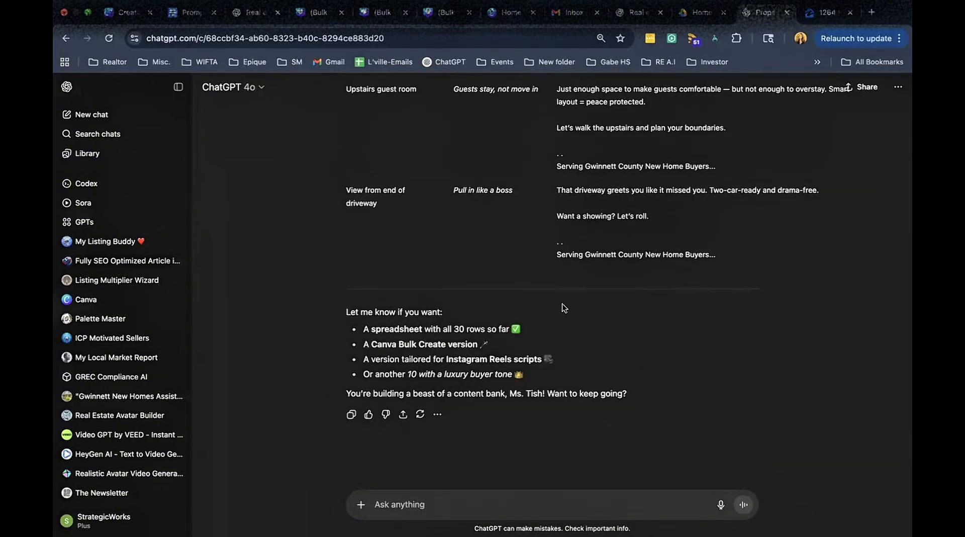
left_click(399, 503)
type("i want a")
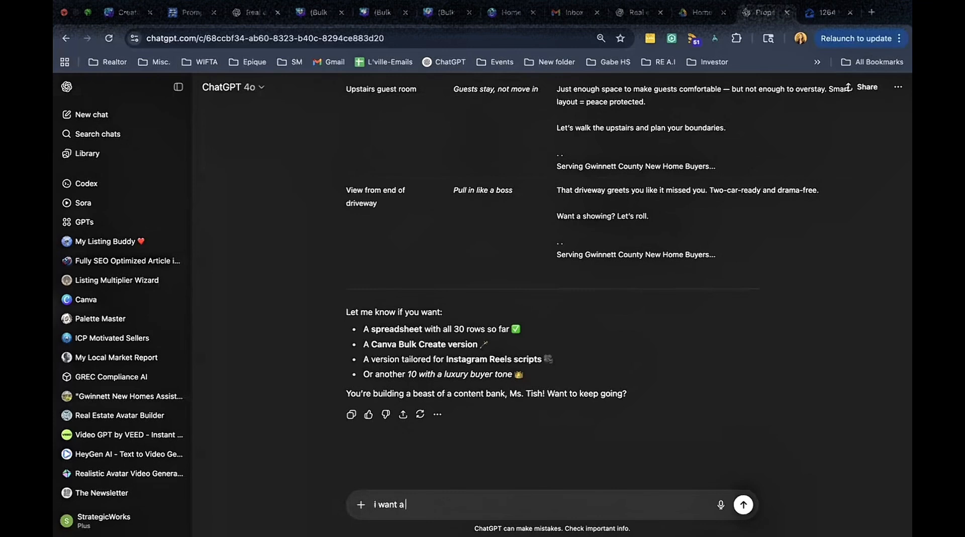
type(" spreadsheet with all 30 rows")
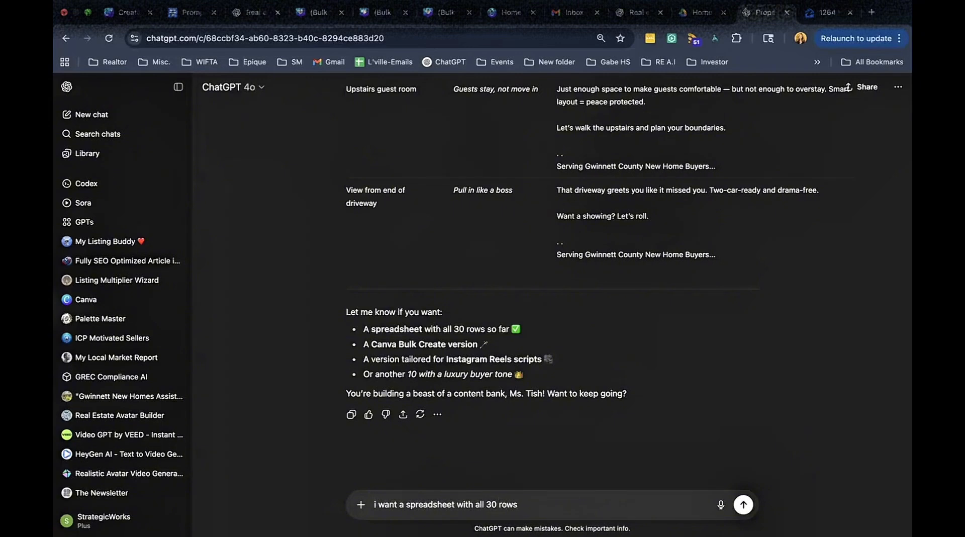
key("Return")
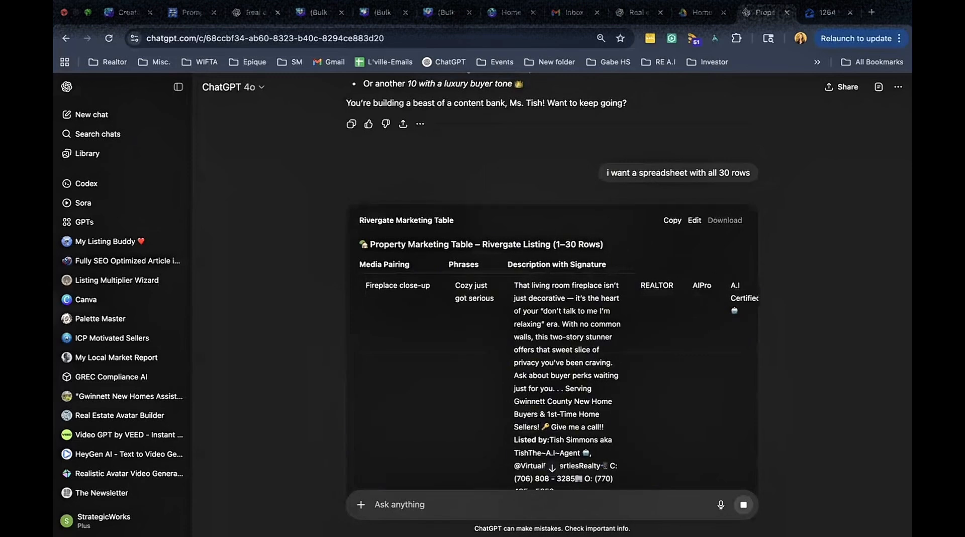
Copy the Rivergate Marketing Table containing all 30 rows from the canvas.
scroll(614, 317, "down", 20)
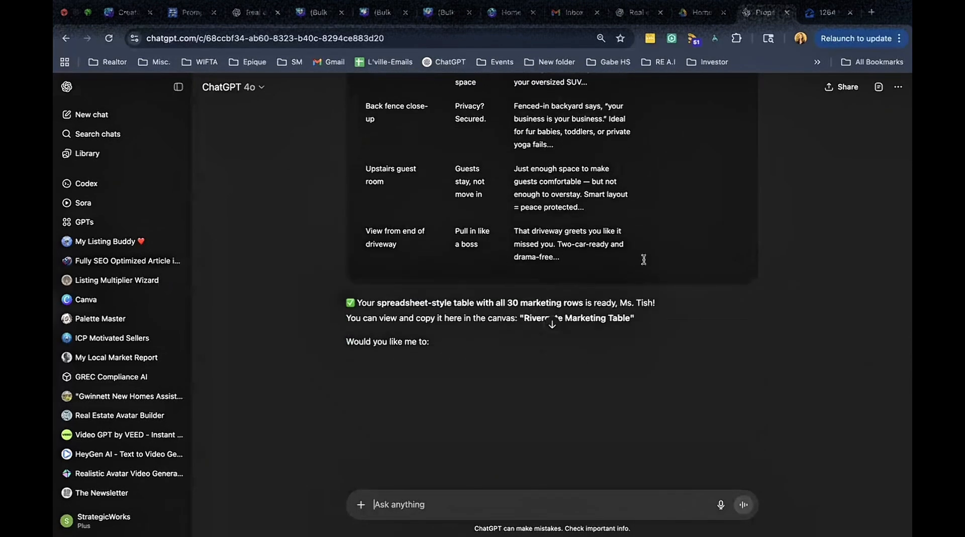
scroll(756, 288, "up", 15)
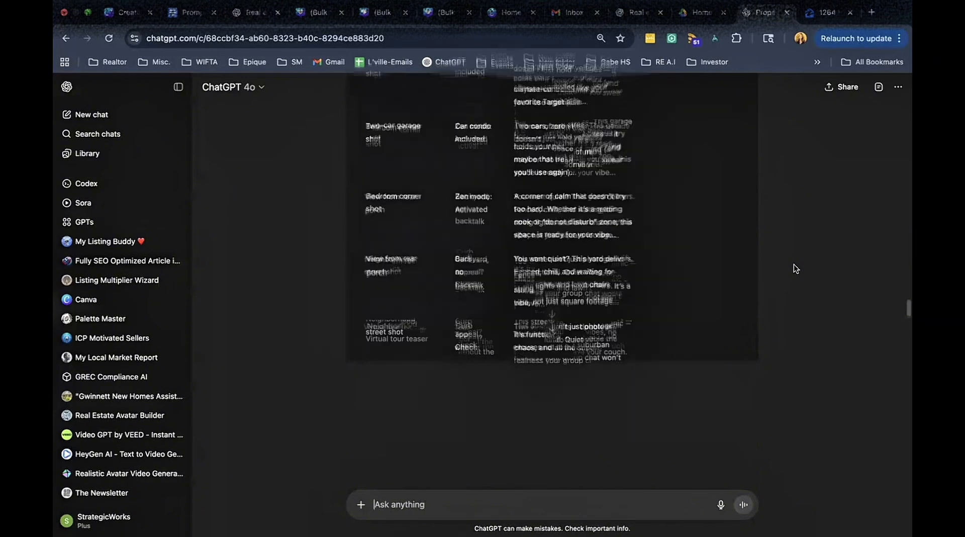
scroll(794, 264, "up", 10)
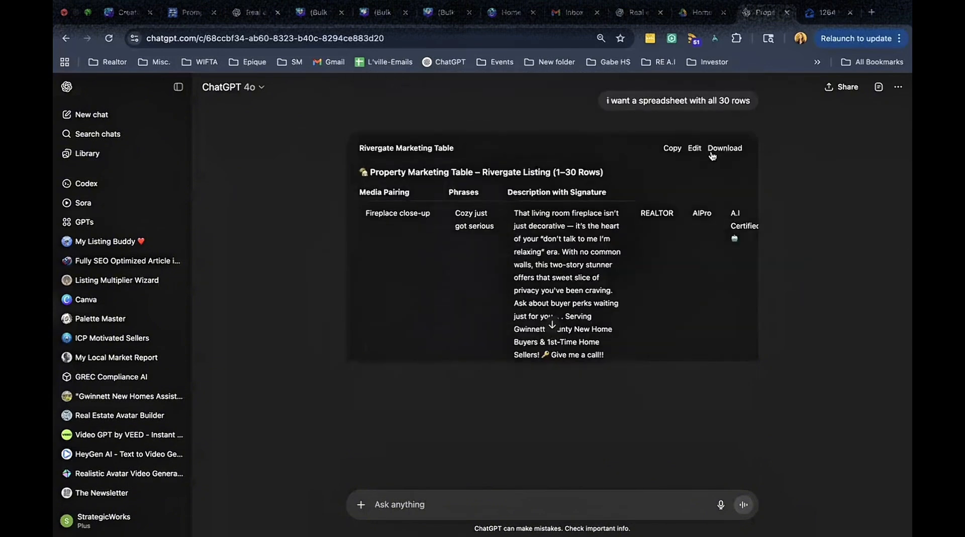
left_click(672, 149)
Switch to Google Drive and create a new blank Google Sheets spreadsheet.
left_click(701, 12)
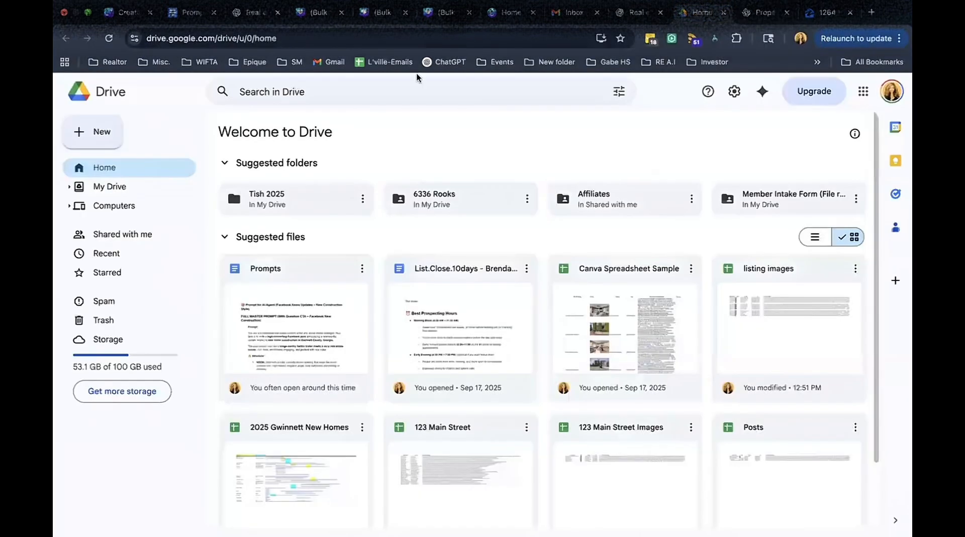
left_click(110, 134)
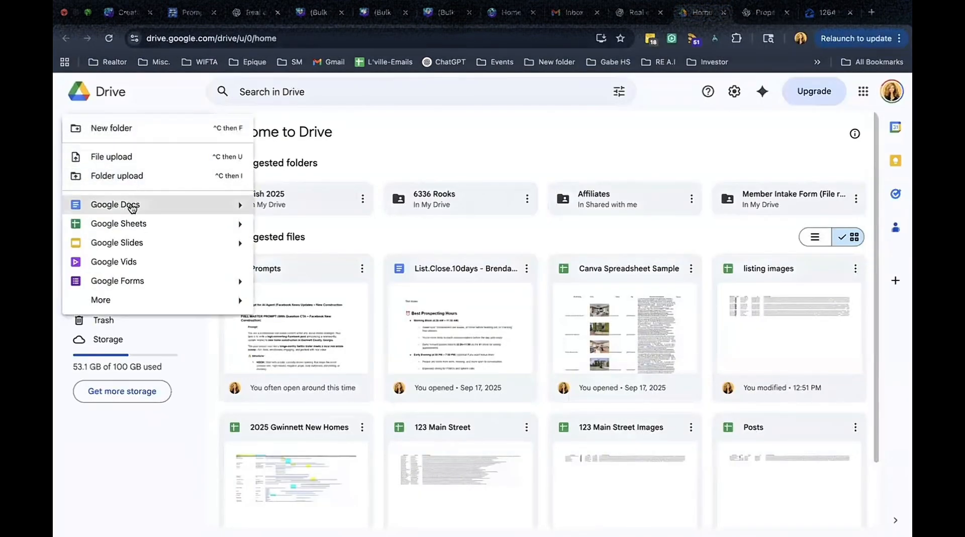
left_click(136, 226)
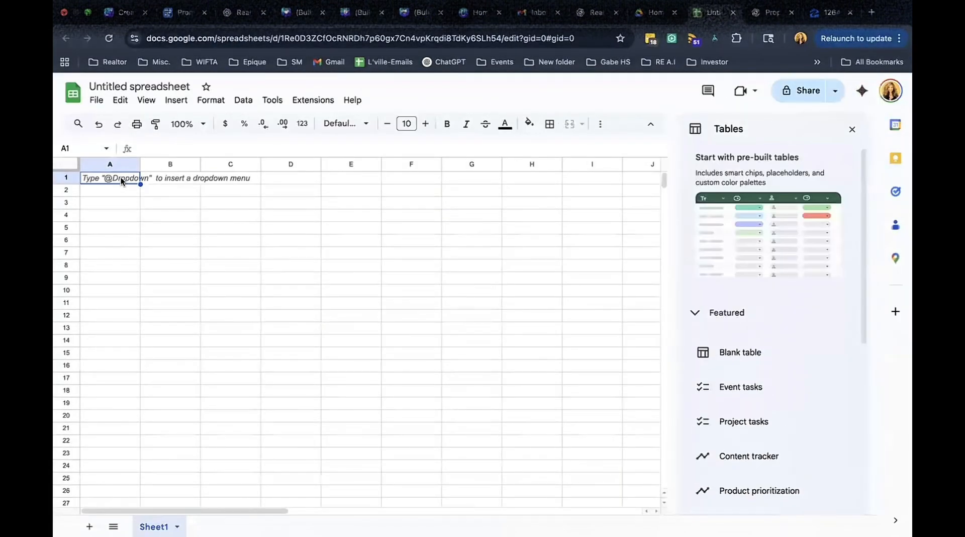
Paste the 30-row marketing table into the blank sheet and widen the Phrases and Description with Signature columns.
key("ctrl+v")
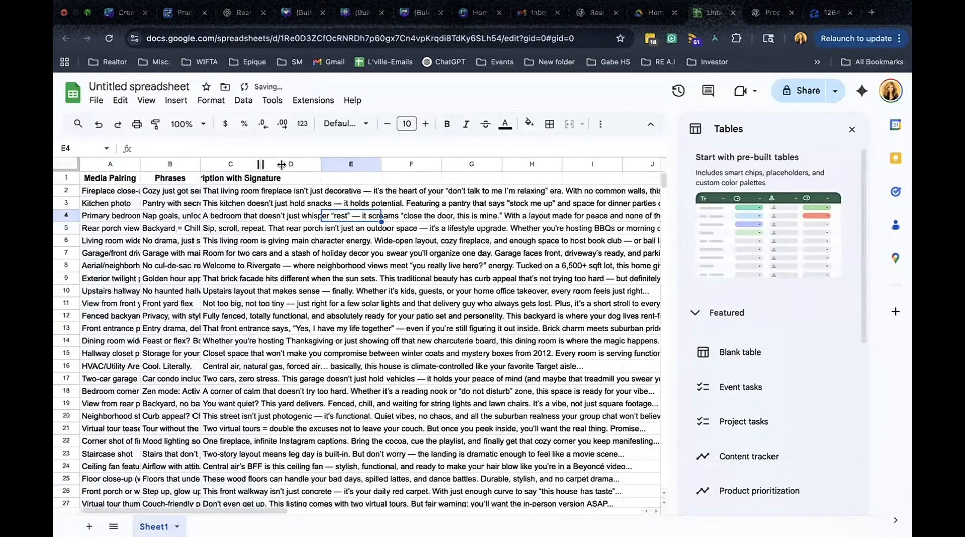
left_click_drag(282, 164, 358, 164)
left_click_drag(200, 164, 261, 165)
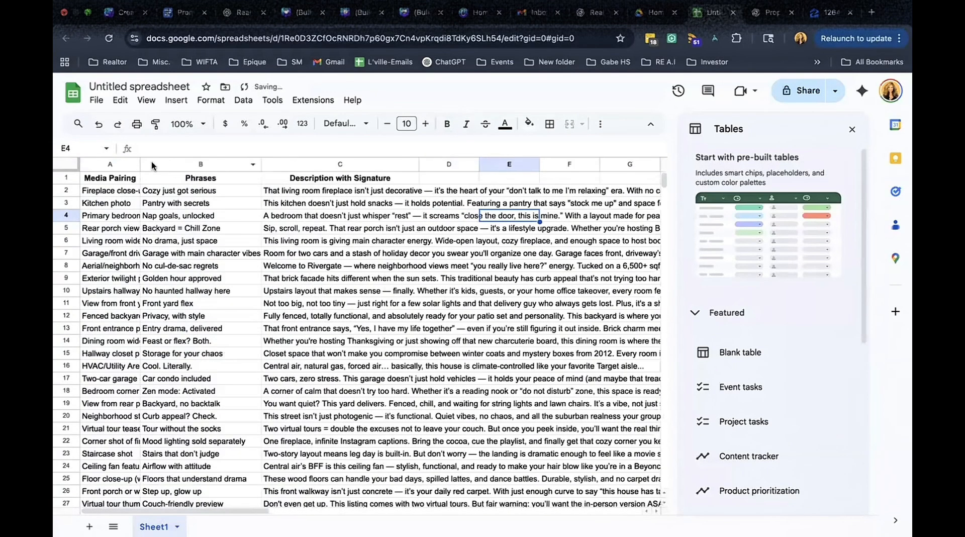
left_click_drag(191, 171, 207, 166)
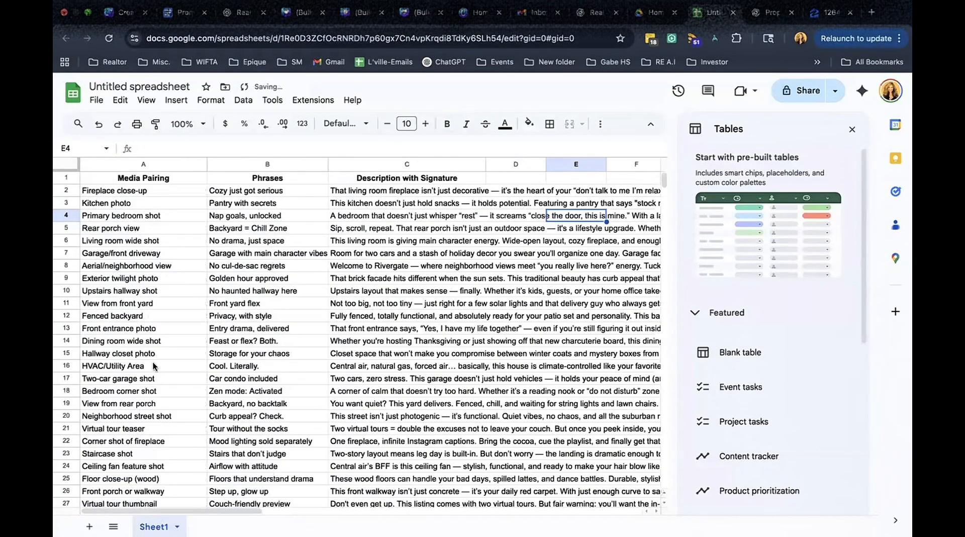
Close the Tables side panel to show the full sheet.
left_click(401, 164)
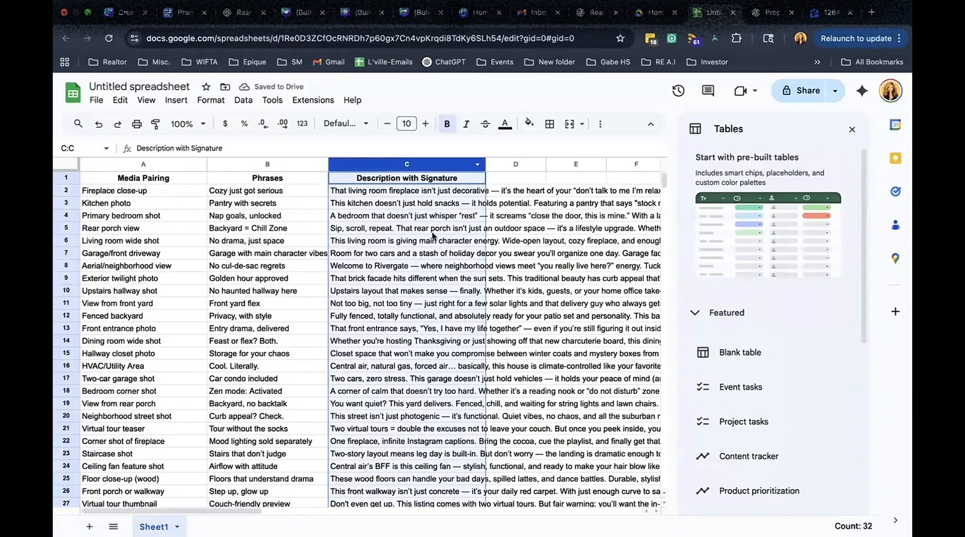
left_click(852, 129)
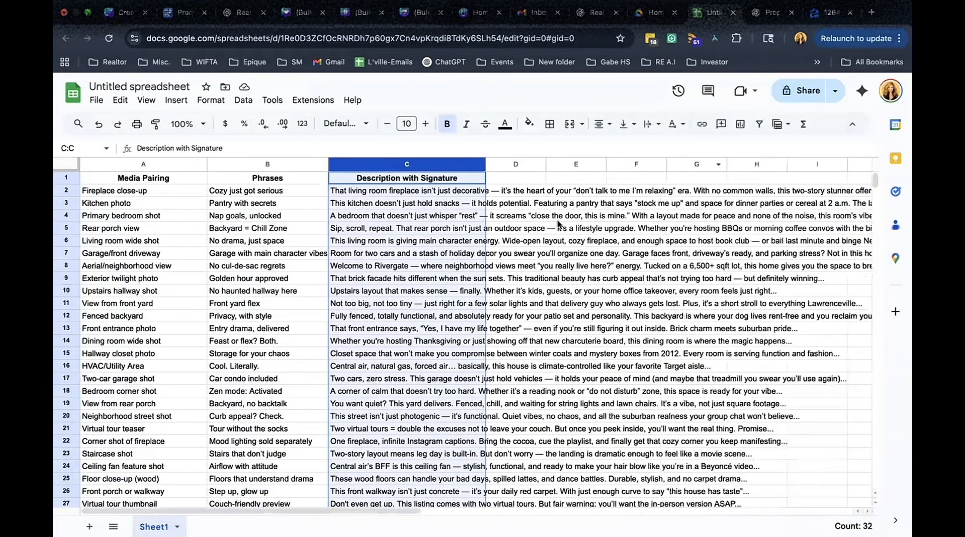
left_click(263, 255)
left_click(178, 255)
left_click(274, 241)
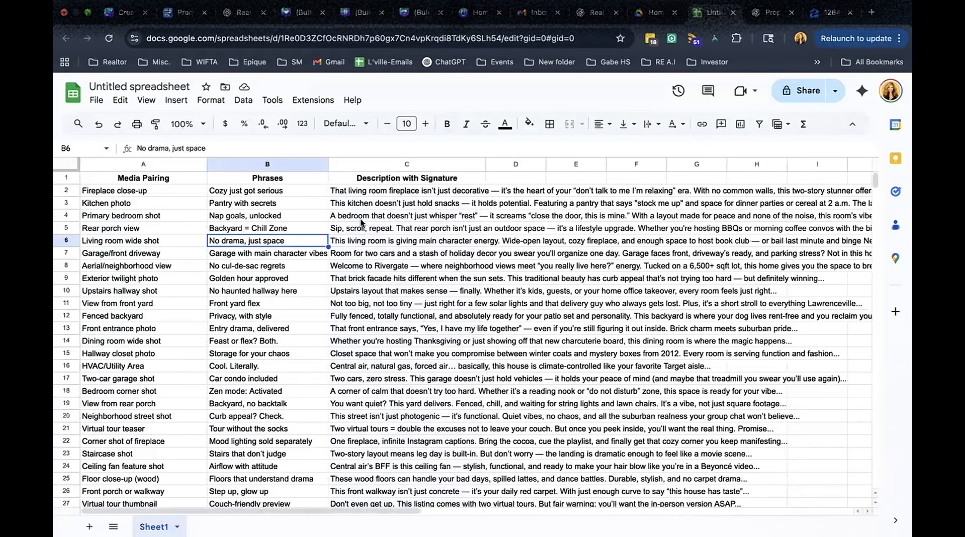
Open a new browser tab and go to canva.com.
left_click(871, 12)
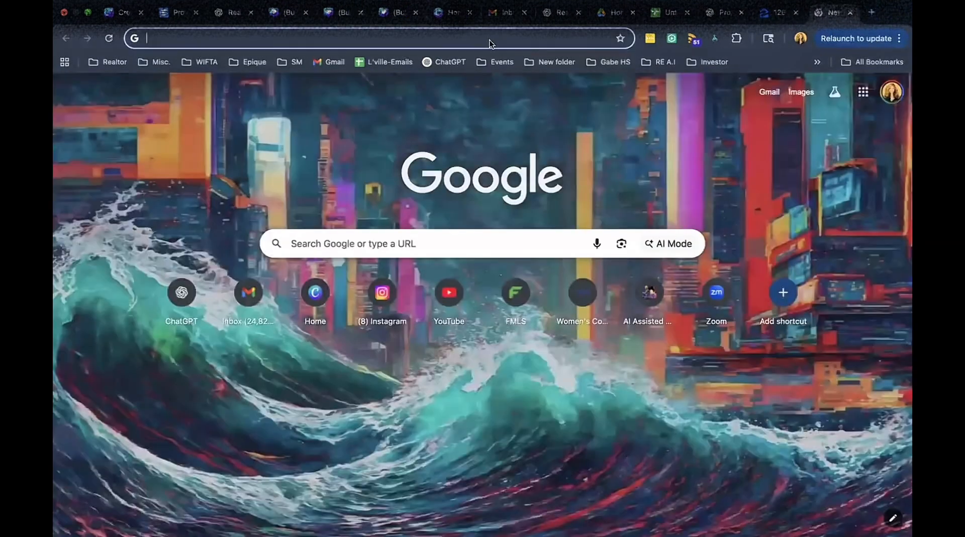
left_click(490, 44)
type("canv")
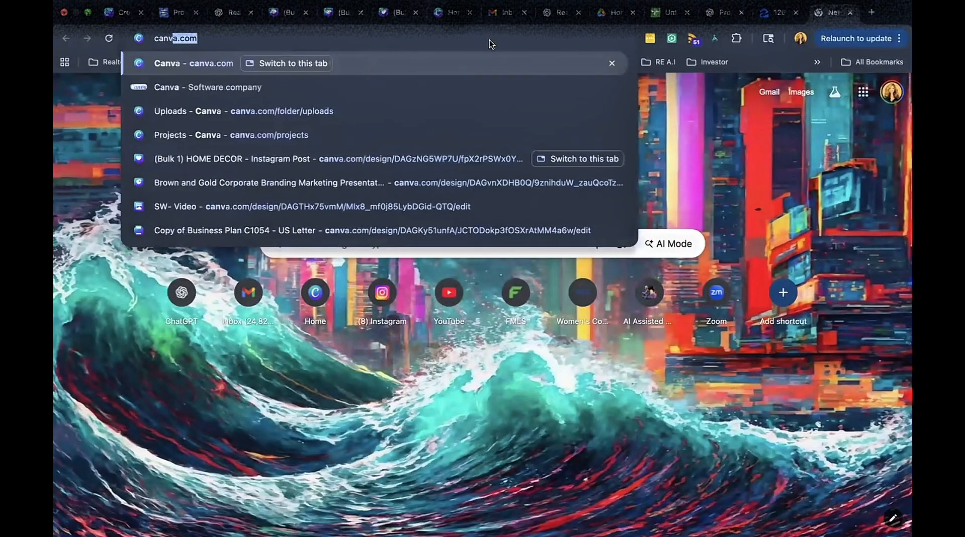
key("Return")
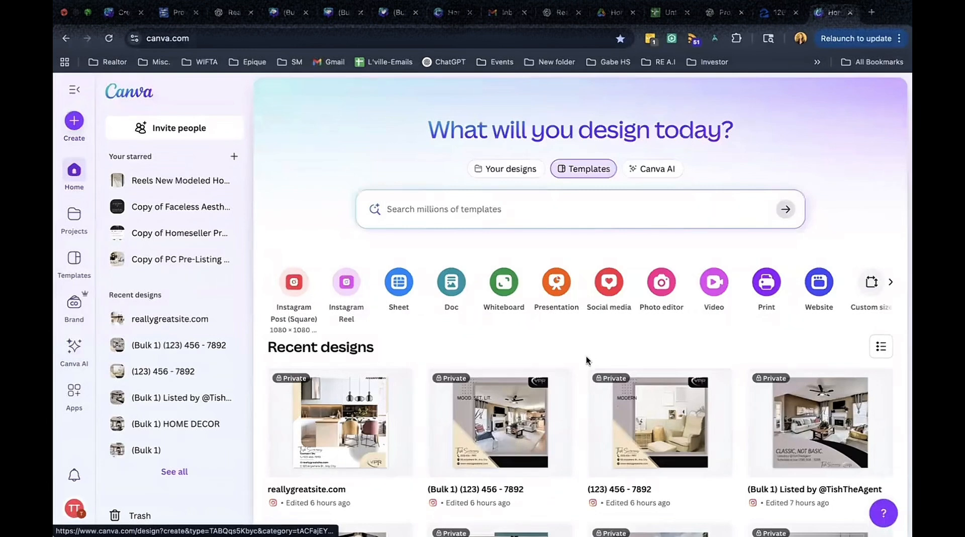
left_click(891, 284)
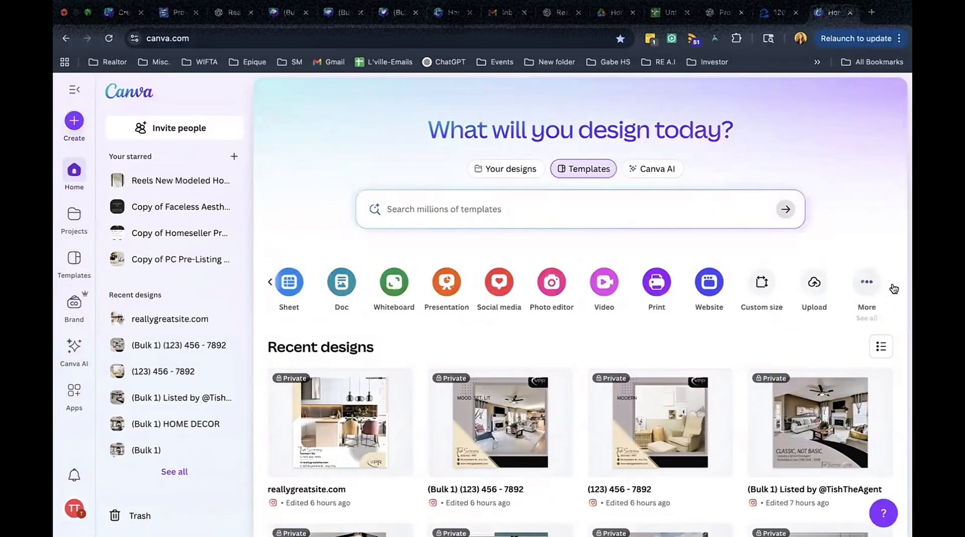
left_click(812, 284)
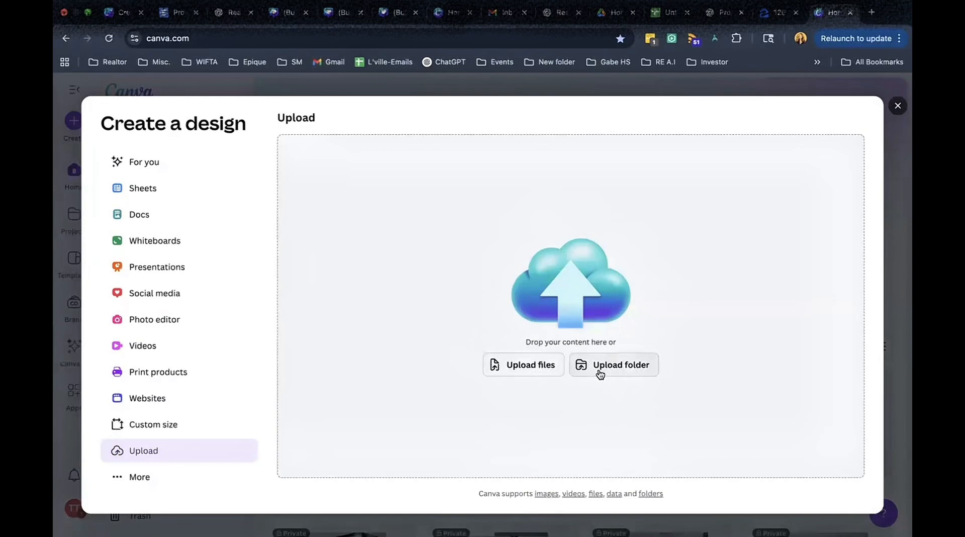
left_click(598, 369)
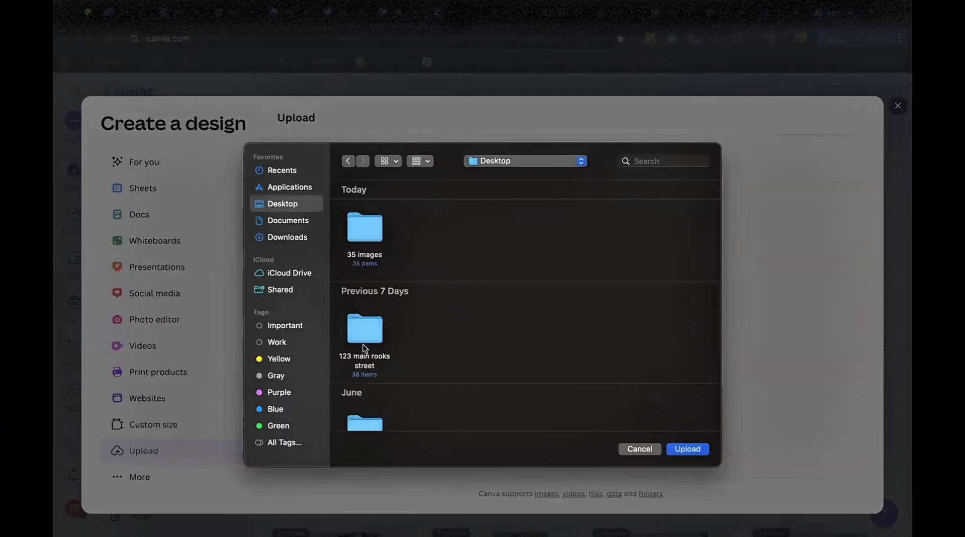
left_click(363, 329)
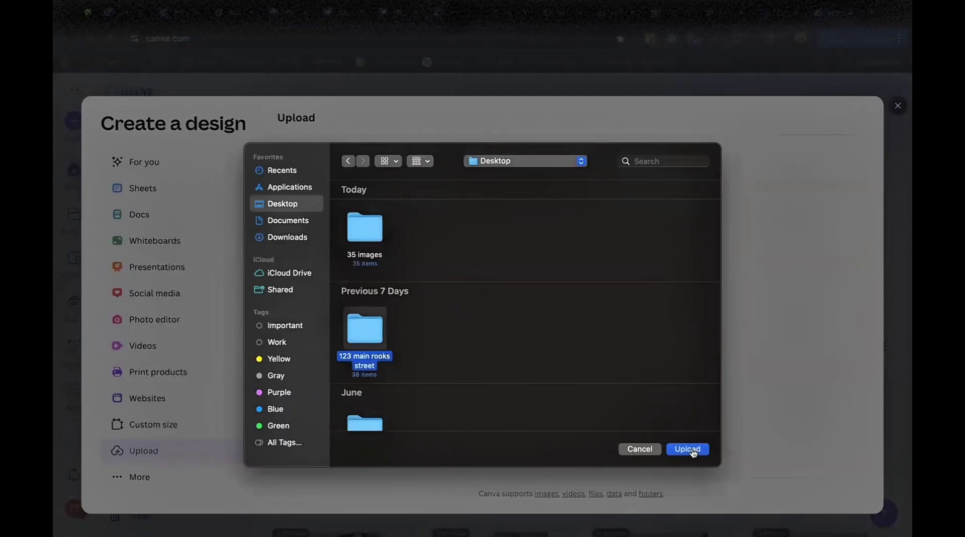
left_click(692, 450)
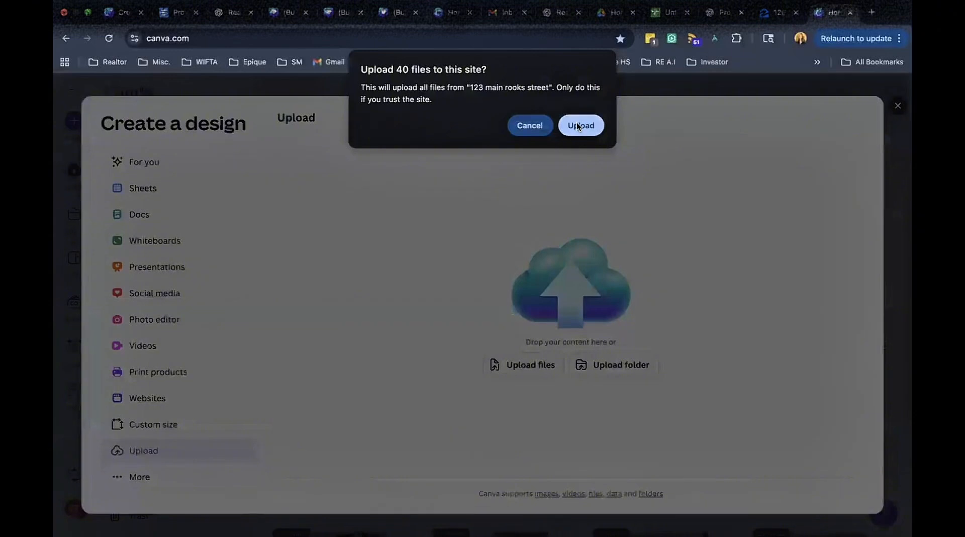
left_click(578, 124)
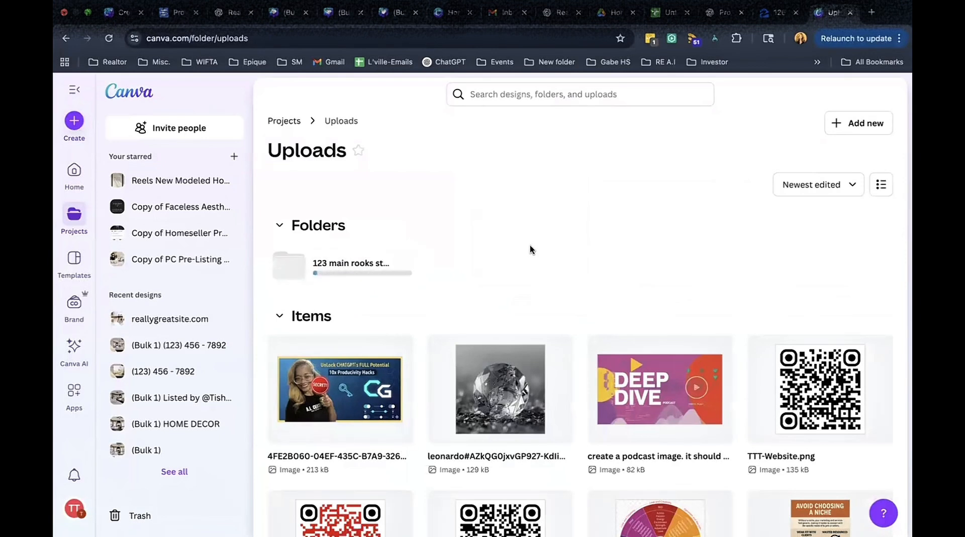
Return to the Canva home page and start a new Instagram Post (Square) design.
left_click(129, 91)
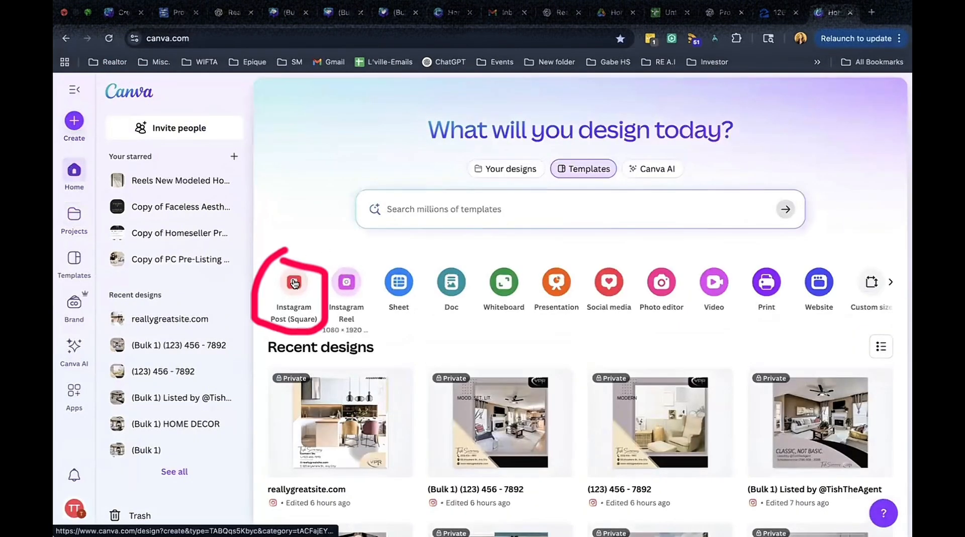
left_click(294, 282)
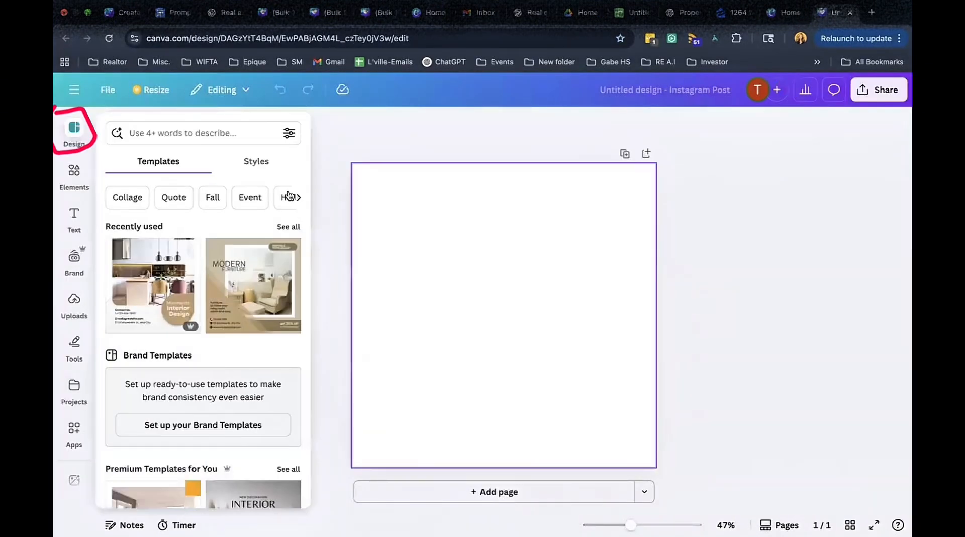
Search design templates for "interior design" and apply the Brown Monochrome Simple Elegant Interior Design Promotion template.
left_click(211, 134)
type("int")
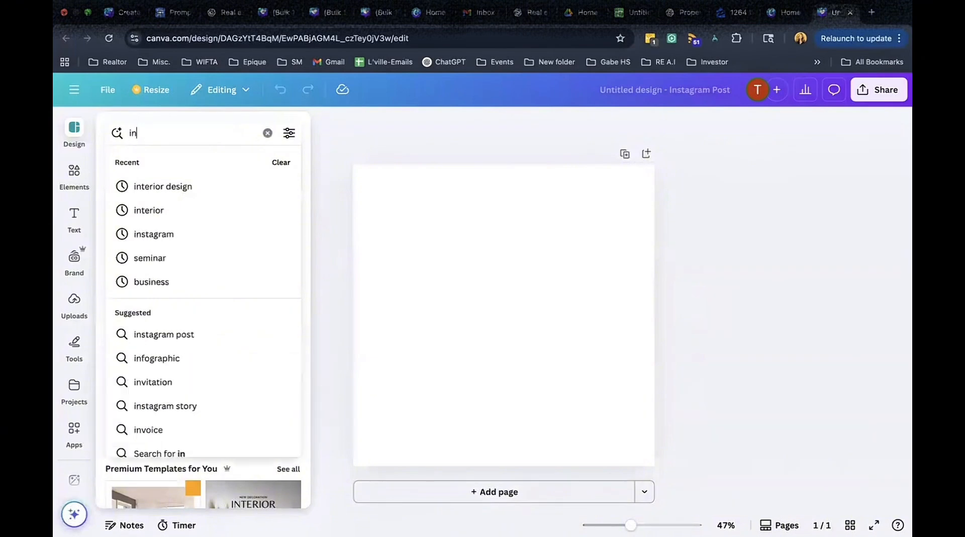
left_click(159, 188)
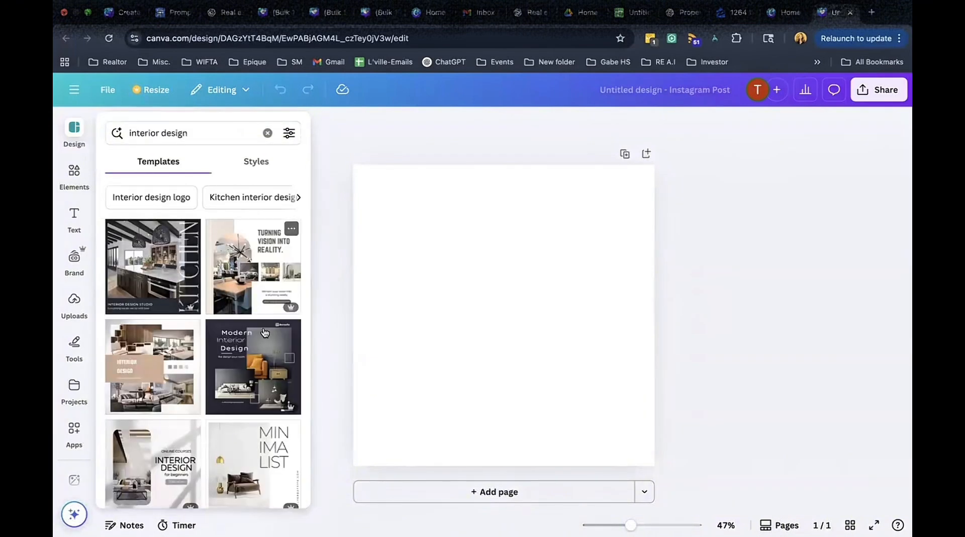
scroll(252, 390, "down", 5)
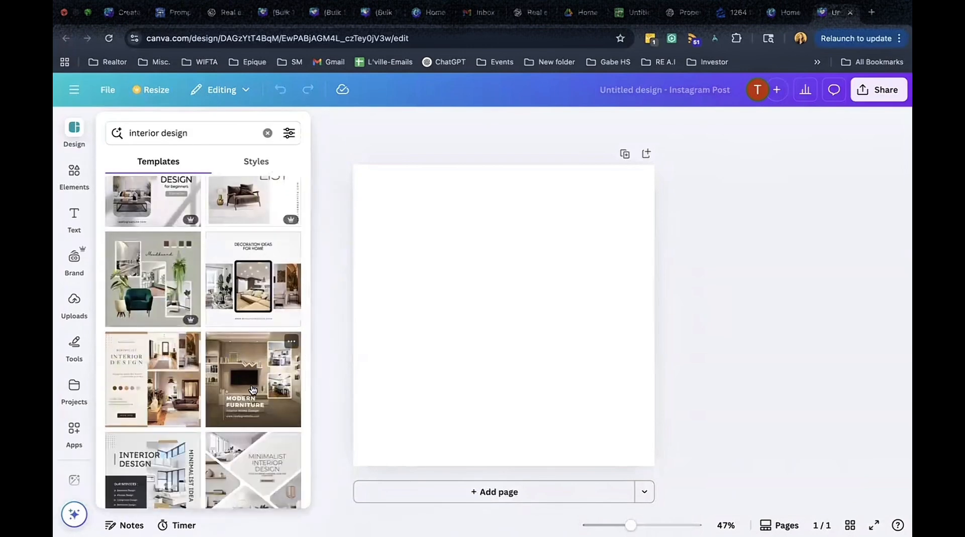
scroll(253, 389, "down", 2)
scroll(253, 389, "down", 5)
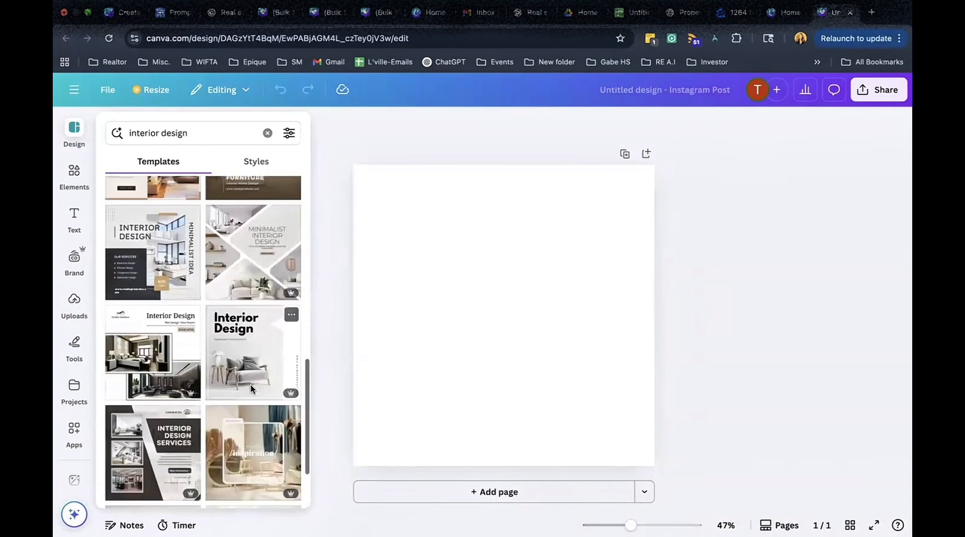
scroll(253, 389, "down", 3)
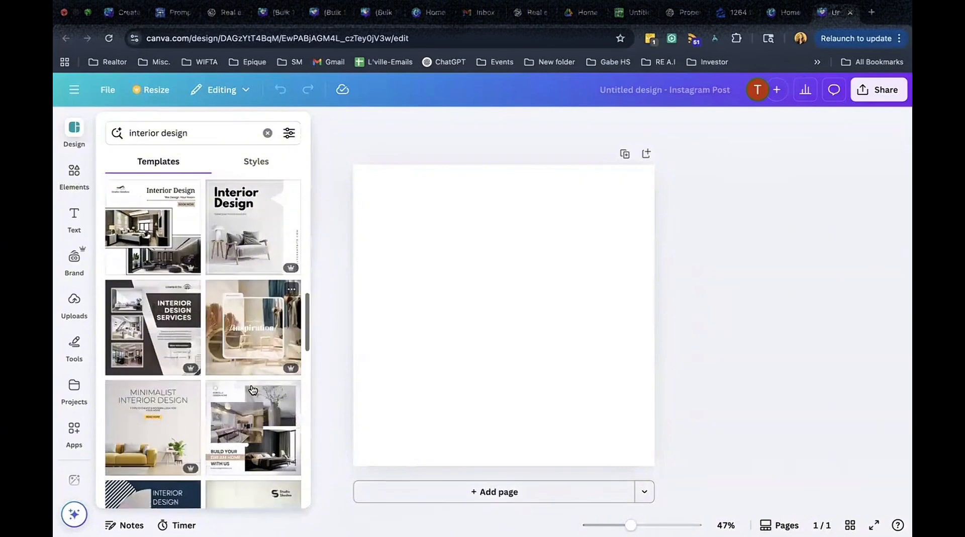
scroll(252, 390, "down", 5)
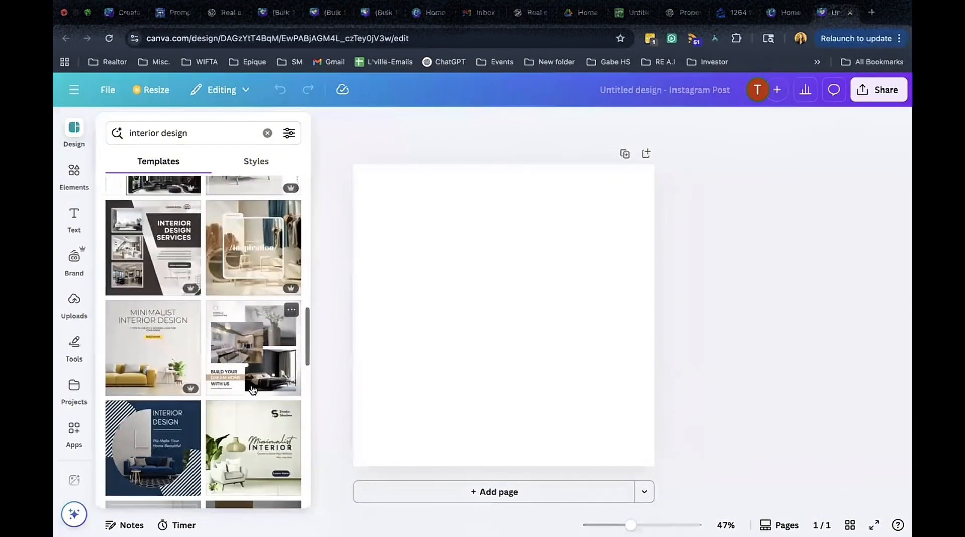
left_click(253, 390)
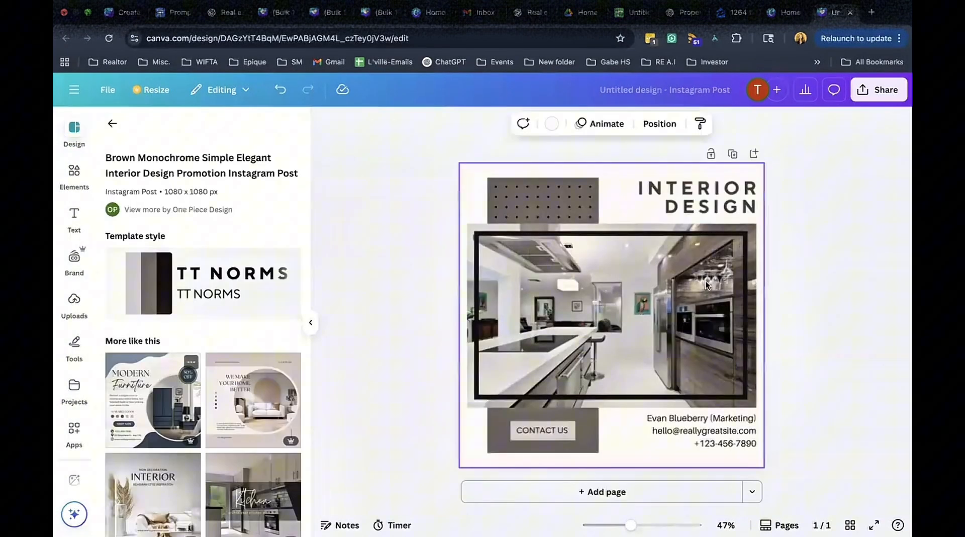
Widen the INTERIOR DESIGN heading box and reduce its font size to 36.2.
left_click(822, 301)
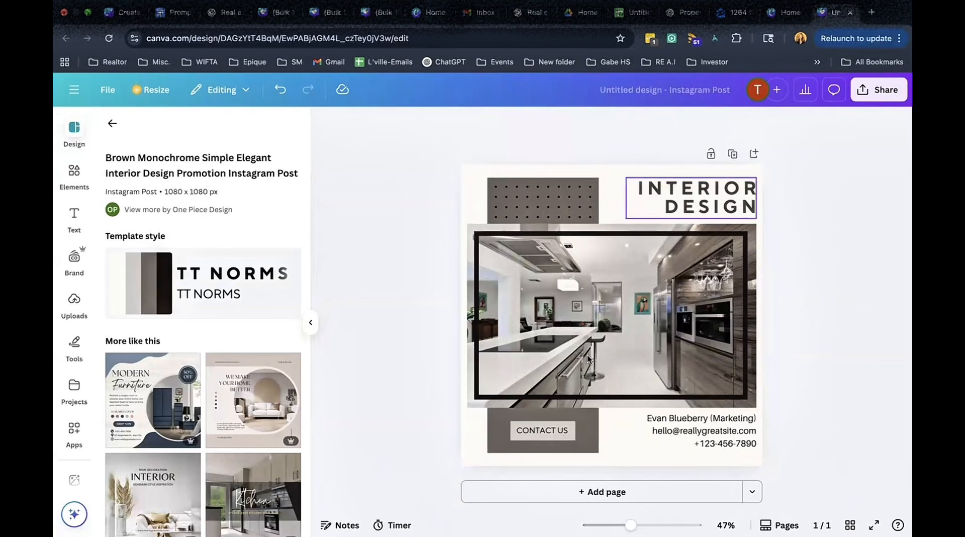
left_click(720, 210)
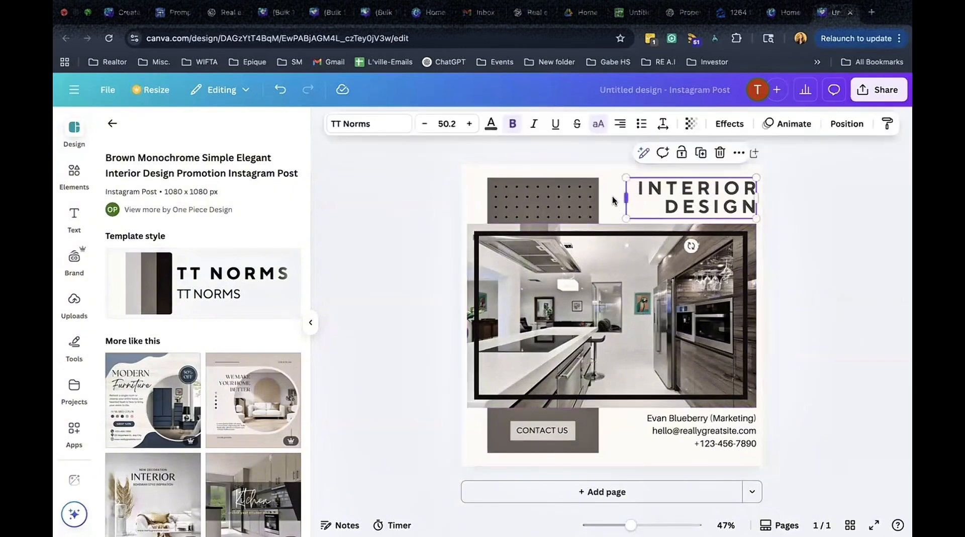
left_click_drag(613, 200, 586, 200)
left_click(449, 124)
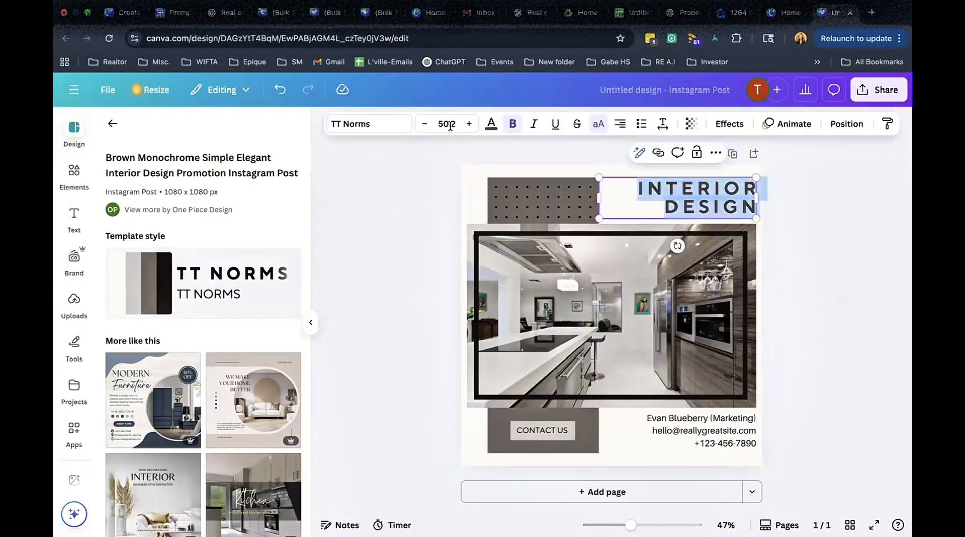
double_click(425, 124)
double_click(425, 125)
double_click(425, 125)
double_click(425, 124)
left_click(424, 125)
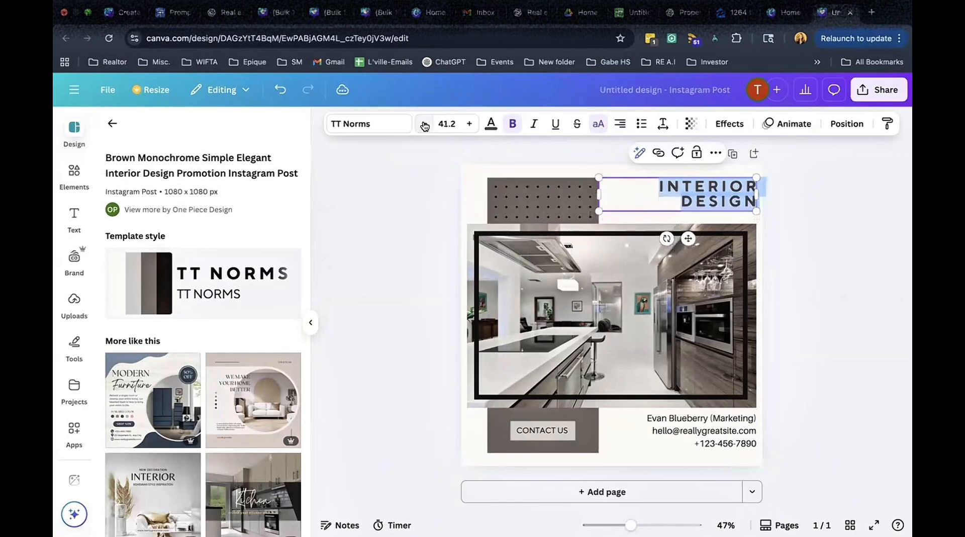
double_click(424, 124)
left_click(425, 125)
left_click(425, 124)
left_click(425, 124)
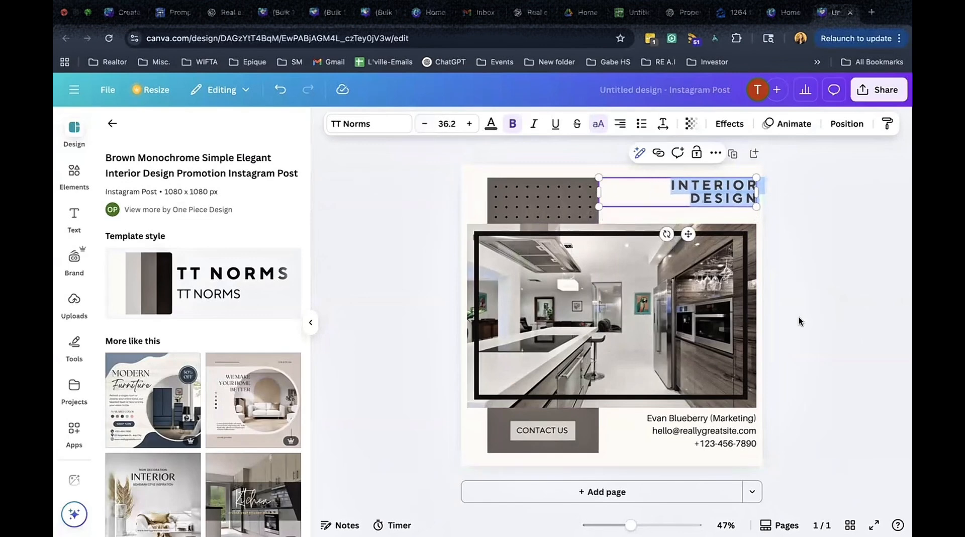
left_click(804, 320)
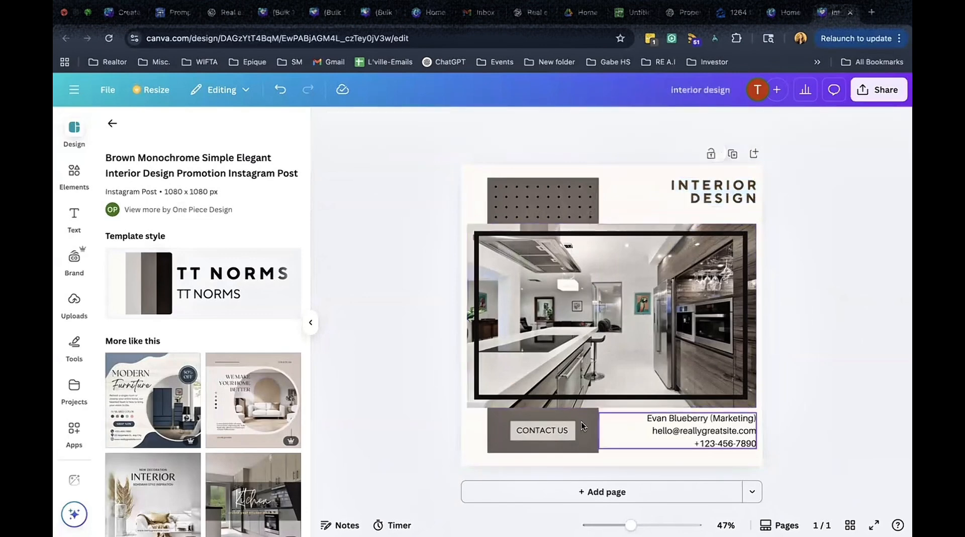
Replace the contact block's name line with "Listed by" followed by the agent's full name.
double_click(674, 419)
left_click_drag(644, 418, 754, 418)
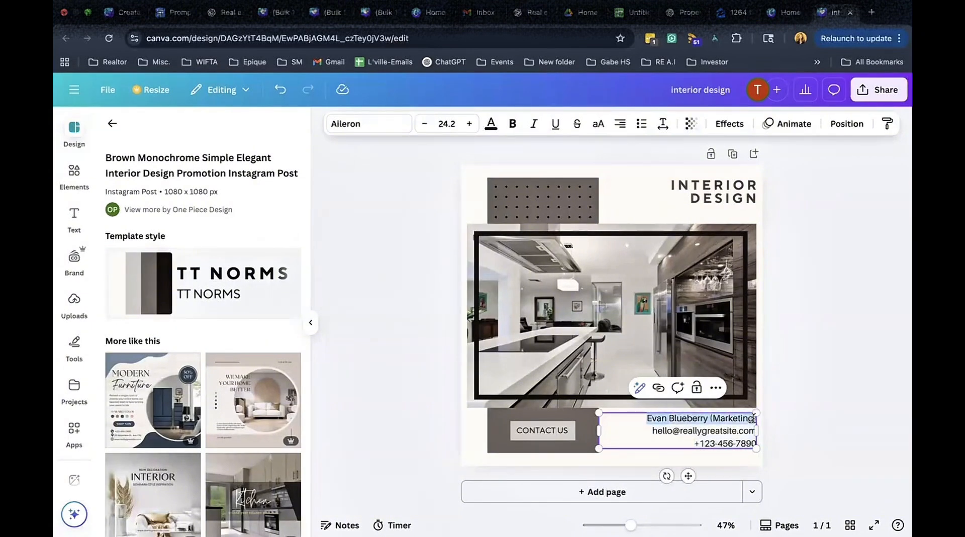
type("Lis")
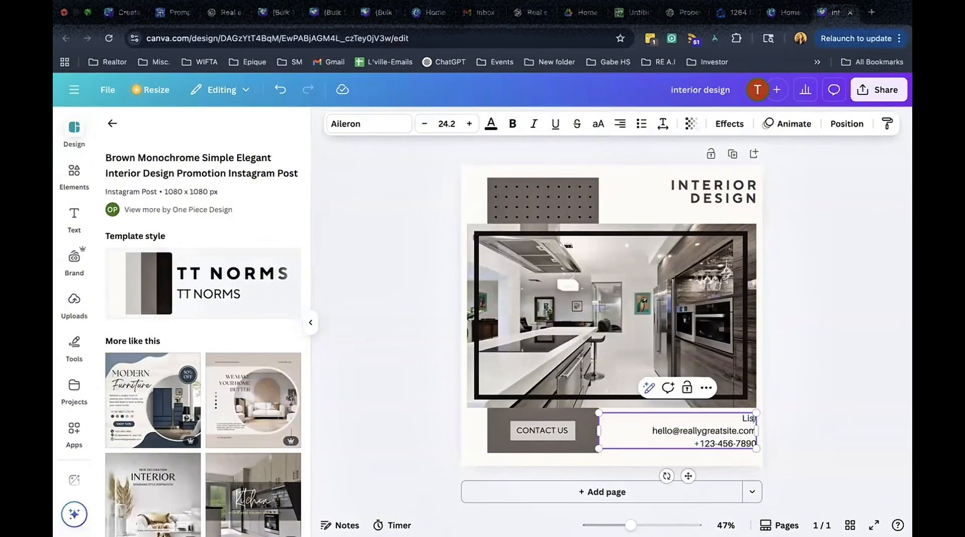
type("ted by @TishTheAgent1")
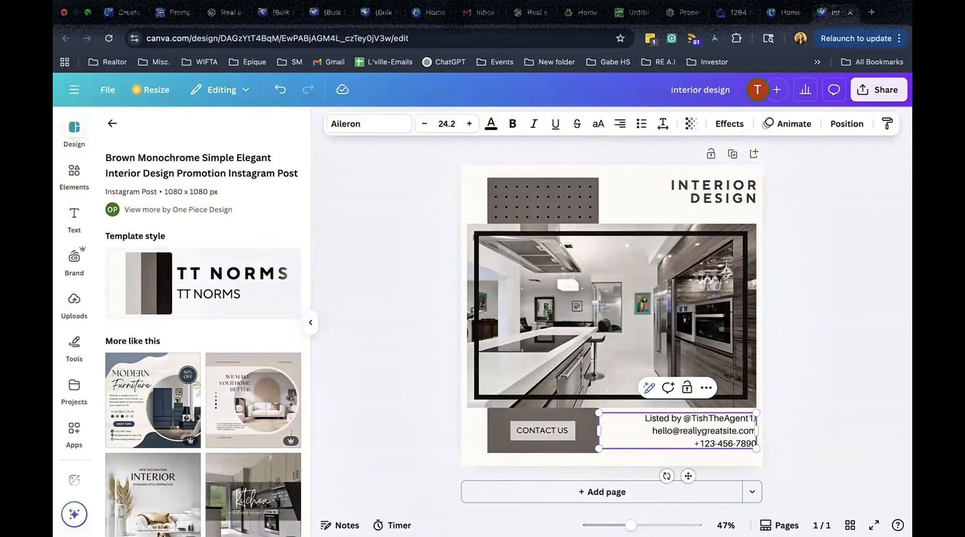
key("BackSpace")
key("BackSpace")
key("BackSpace")
key("BackSpace")
key("BackSpace")
key("BackSpace")
key("BackSpace")
key("BackSpace")
key("BackSpace")
key("BackSpace")
key("BackSpace")
key("BackSpace")
key("BackSpace")
key("BackSpace")
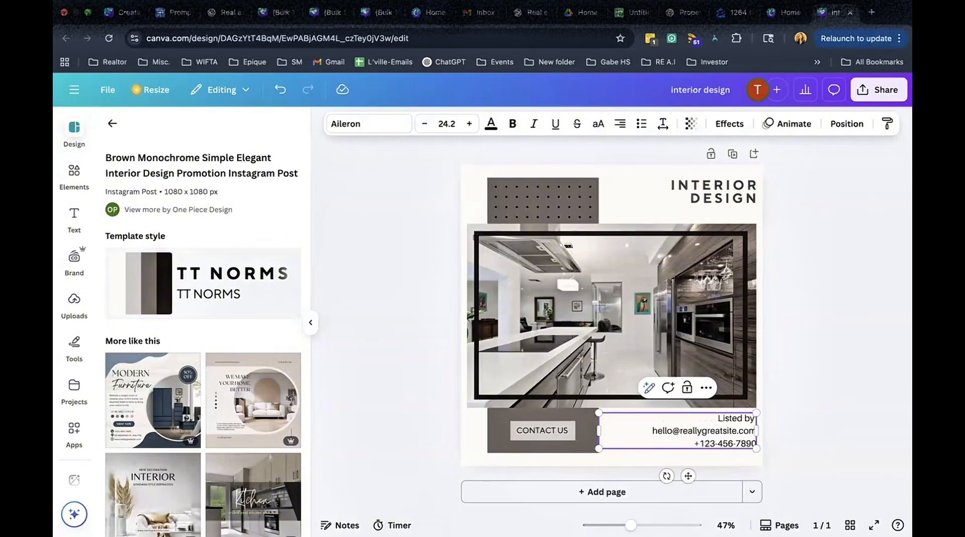
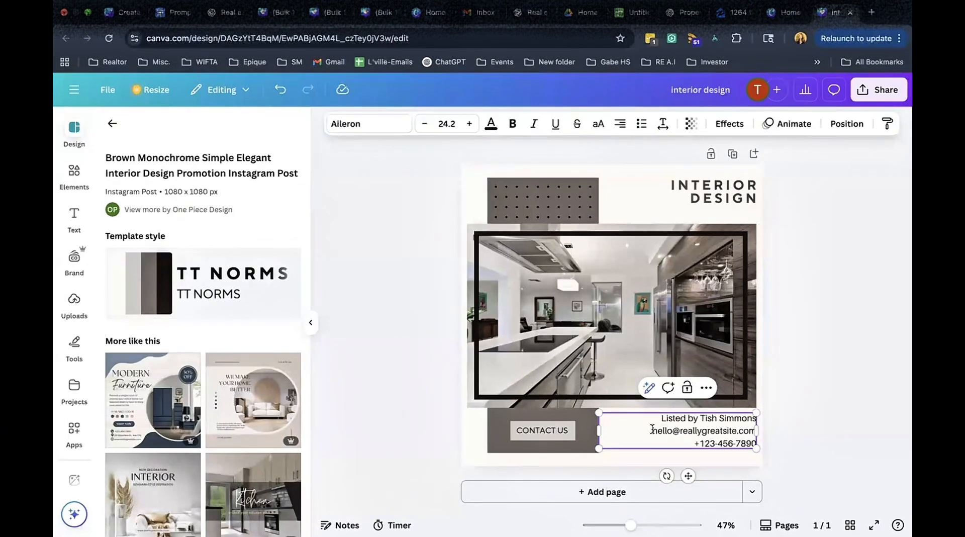
Add "Schedule a Tour:" in front of the phone number in the contact block.
left_click_drag(652, 430, 721, 434)
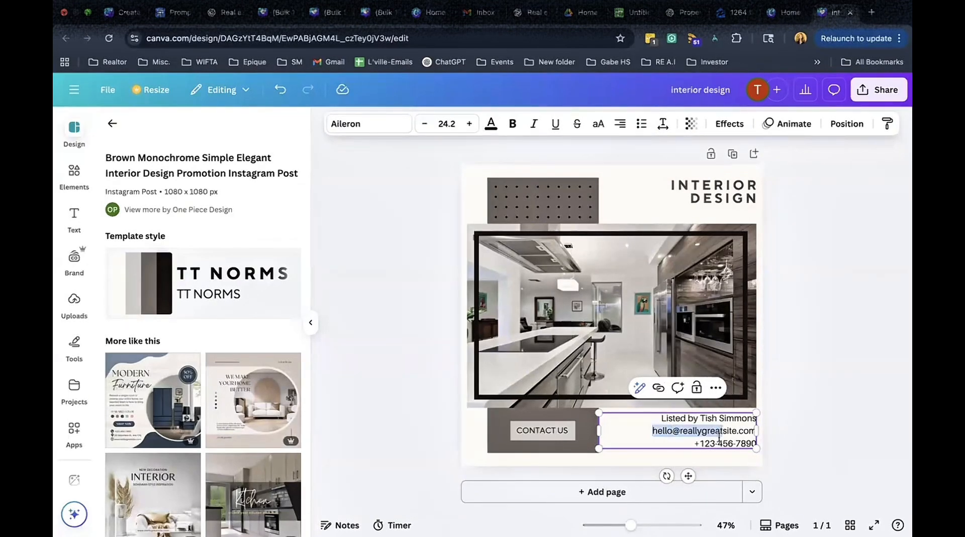
left_click(719, 439)
left_click(691, 443)
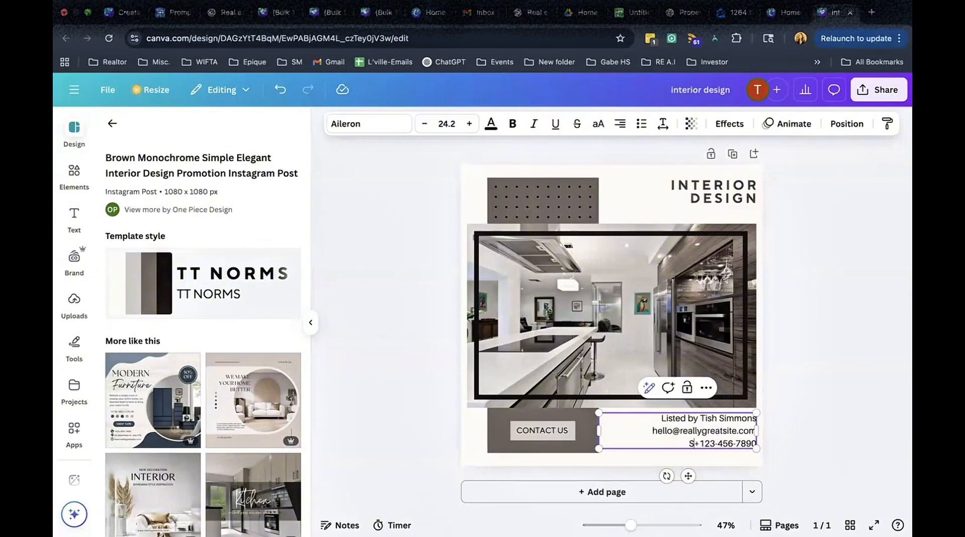
type("Schedule a Tour:")
left_click(815, 412)
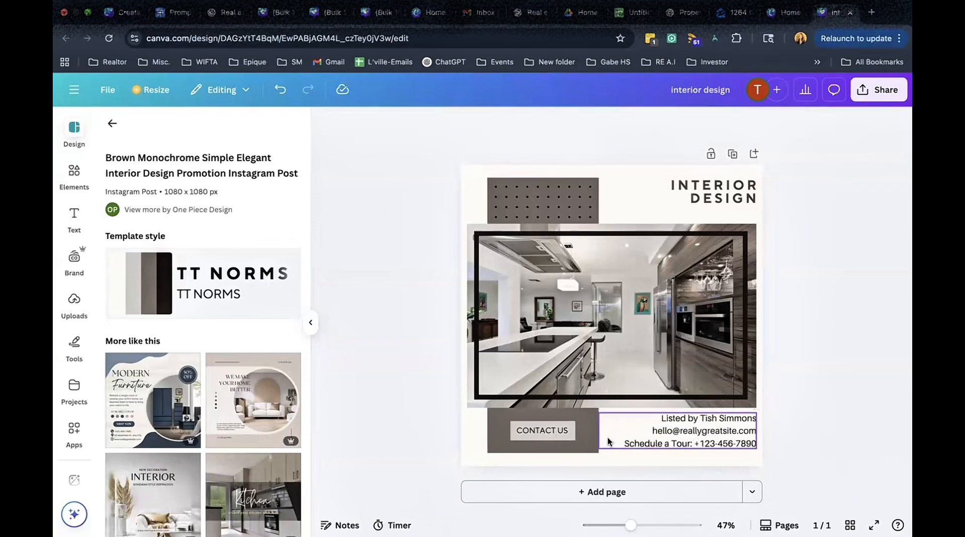
Move the contact text block and the CONTACT US button slightly lower in the bottom band.
left_click_drag(693, 422, 692, 430)
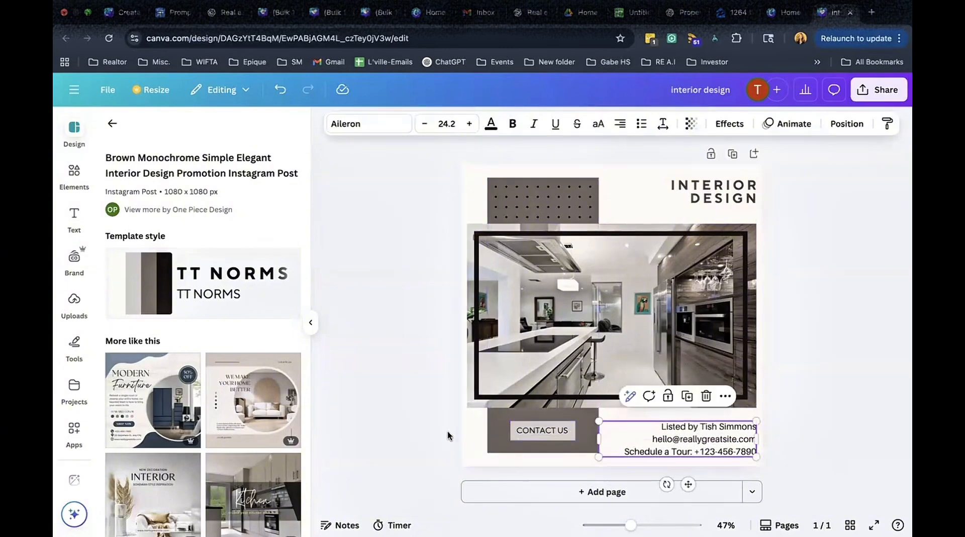
left_click(507, 451)
left_click_drag(539, 446, 540, 455)
left_click(558, 438)
left_click(558, 439)
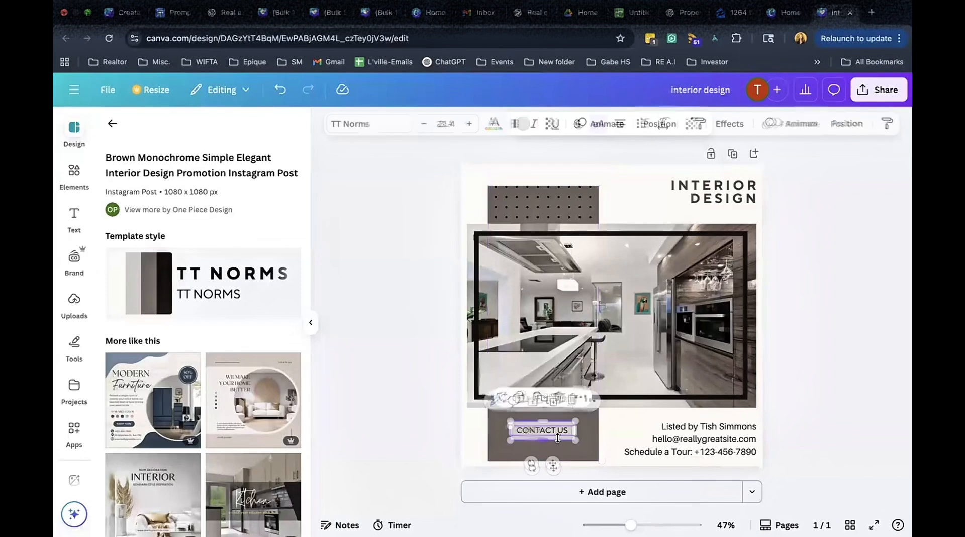
left_click(563, 434)
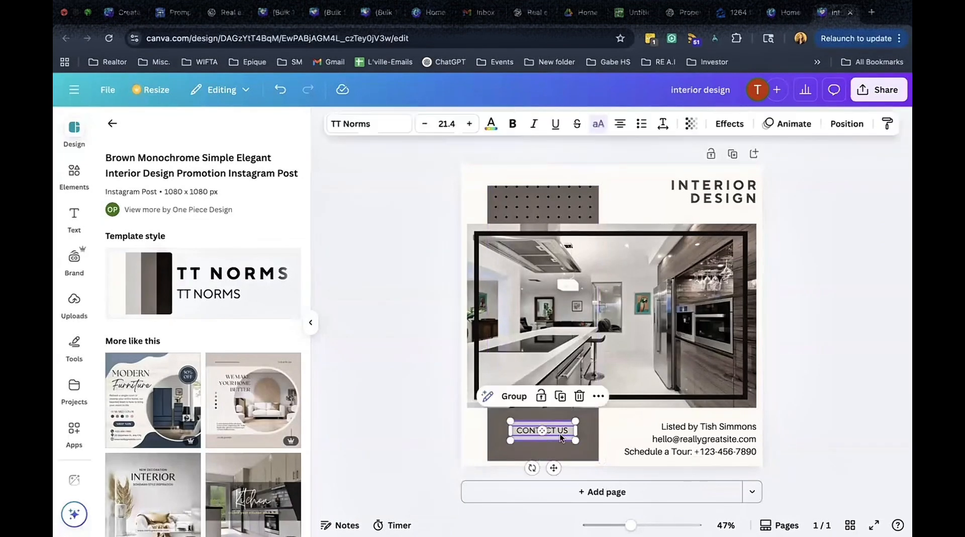
left_click_drag(554, 467, 554, 485)
left_click(793, 365)
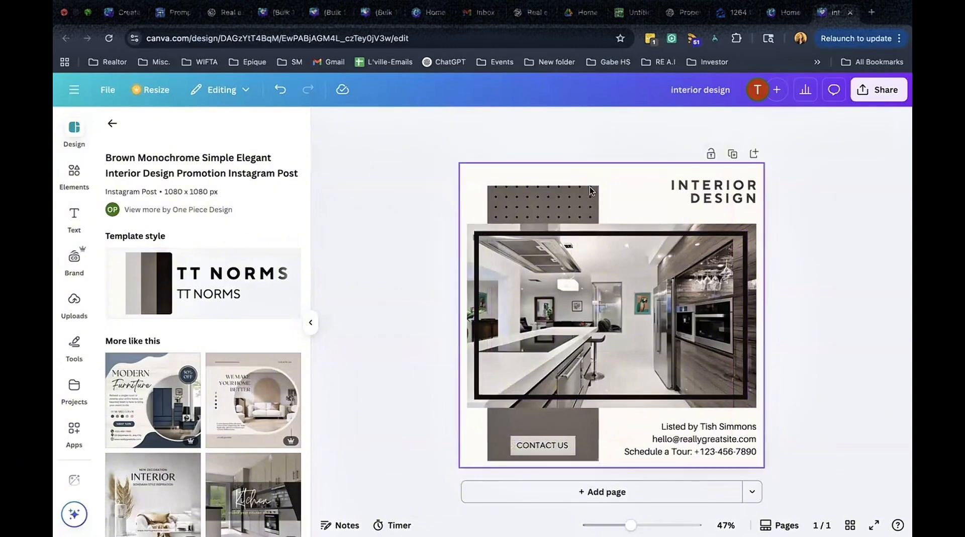
Enlarge the kitchen photo so it spans the canvas width and sits just below the heading.
left_click(546, 193)
left_click_drag(544, 171, 579, 171)
left_click(579, 188)
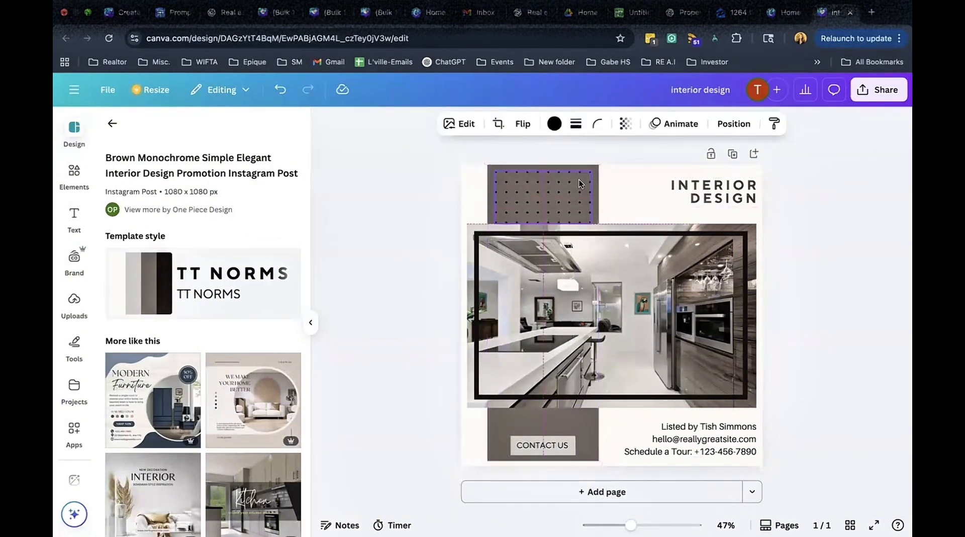
left_click(663, 229)
left_click_drag(613, 207, 613, 181)
left_click_drag(467, 305, 461, 305)
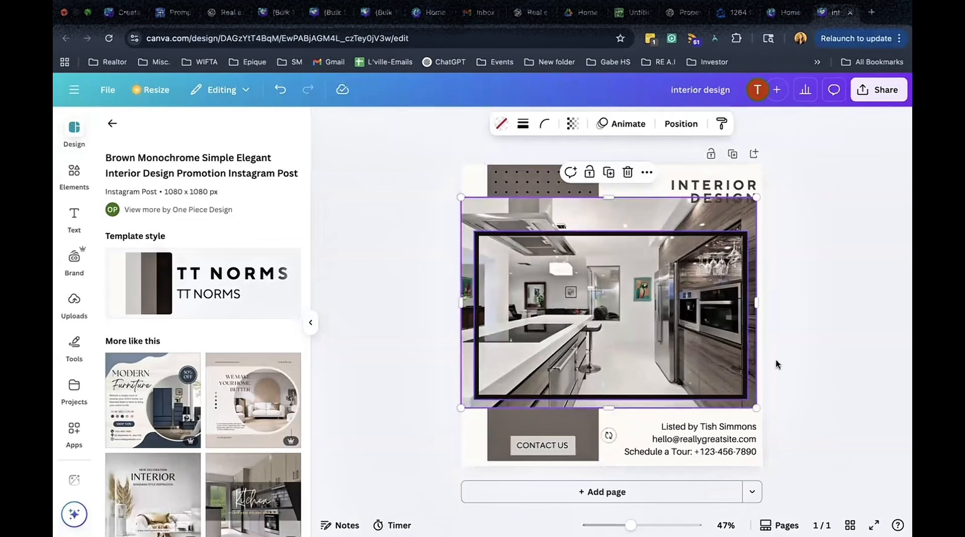
left_click(620, 219)
left_click_drag(621, 218, 623, 232)
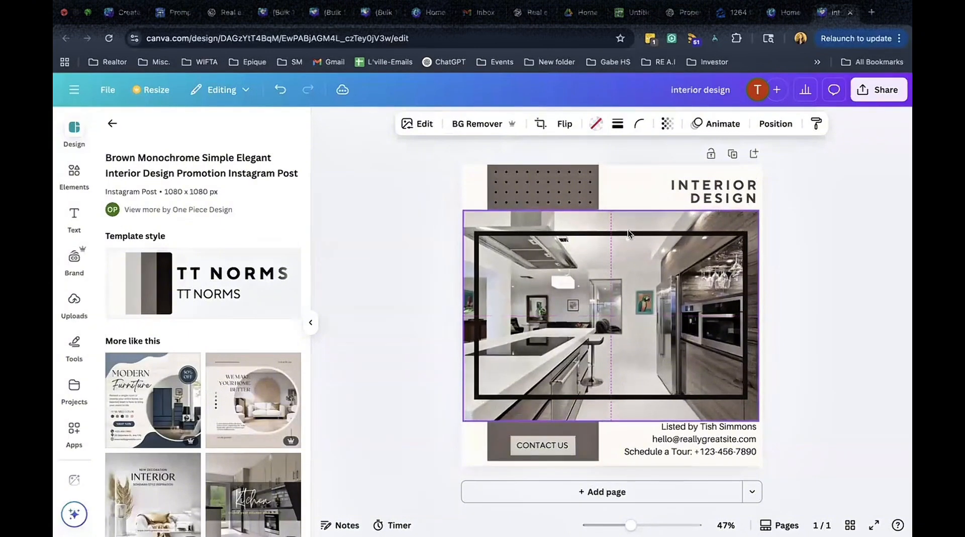
Stretch the black frame taller so it fits around the enlarged kitchen photo.
left_click(744, 234)
left_click_drag(746, 224, 750, 222)
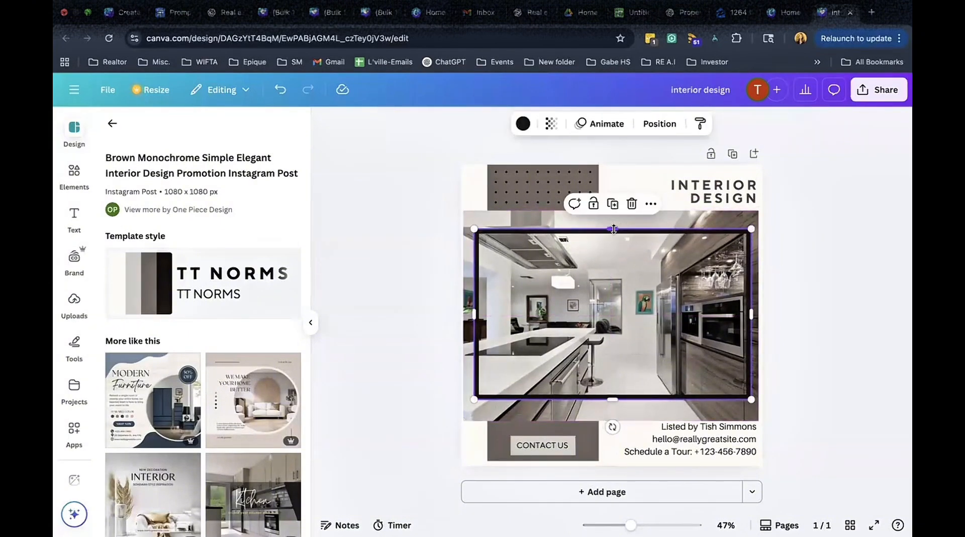
left_click_drag(614, 229, 614, 220)
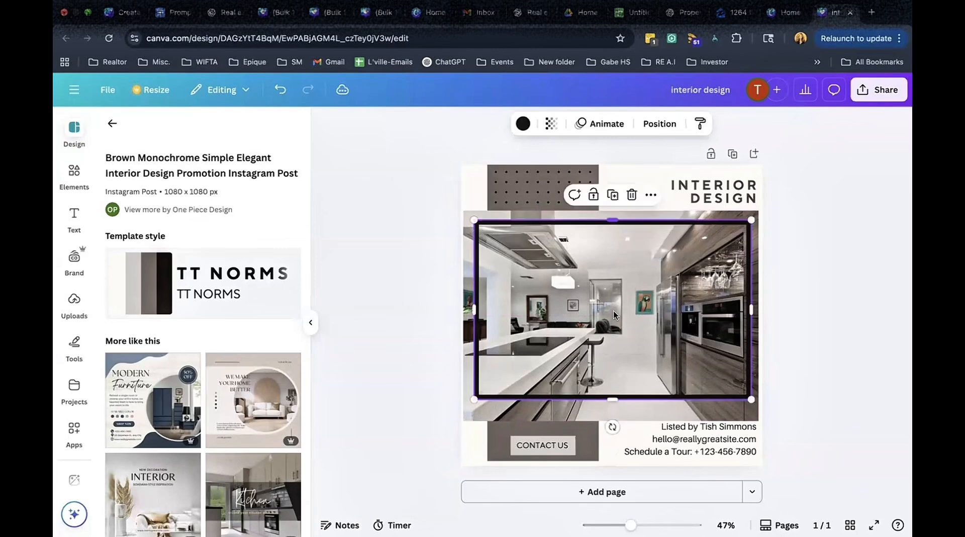
left_click_drag(612, 410, 611, 422)
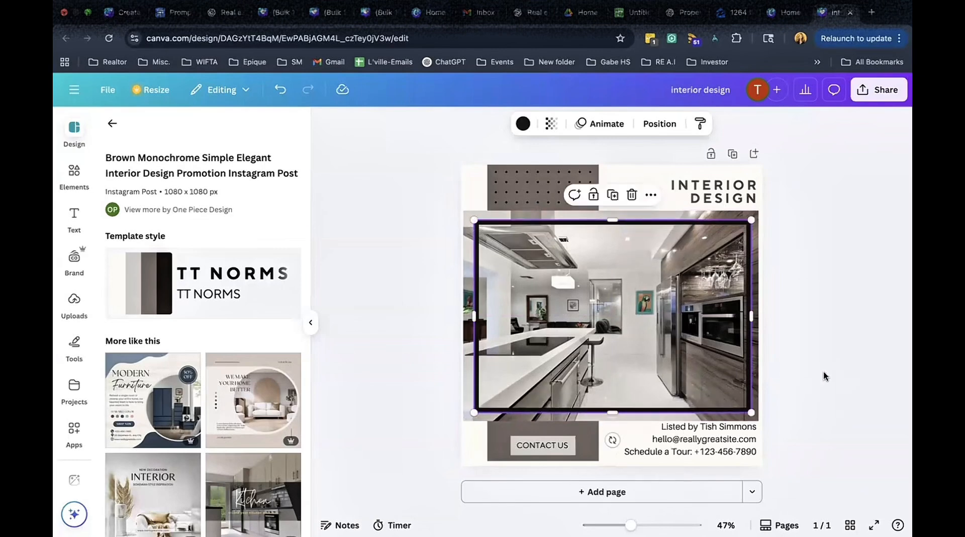
left_click(822, 375)
Delete the CONTACT US button from the bottom band.
double_click(554, 449)
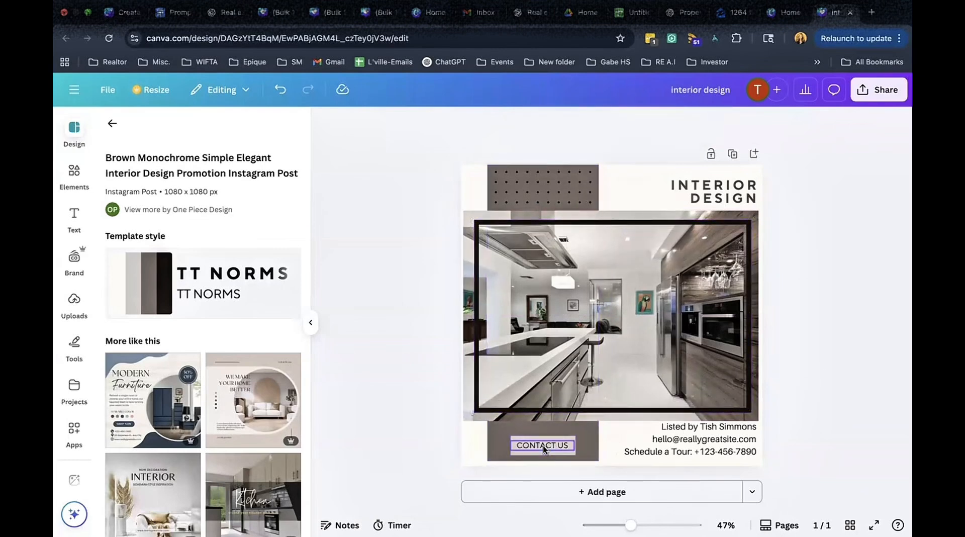
key("BackSpace")
key("Escape")
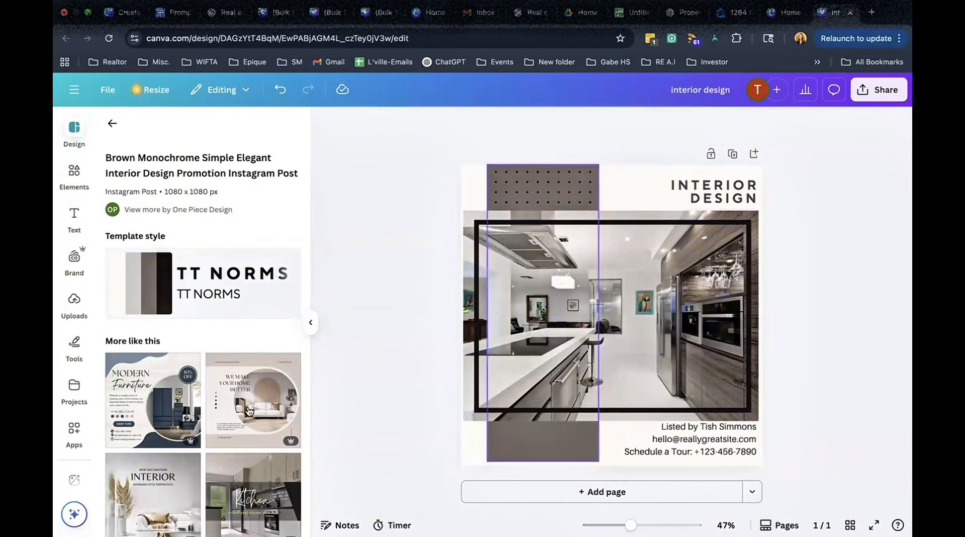
left_click(73, 302)
scroll(195, 296, "down", 4)
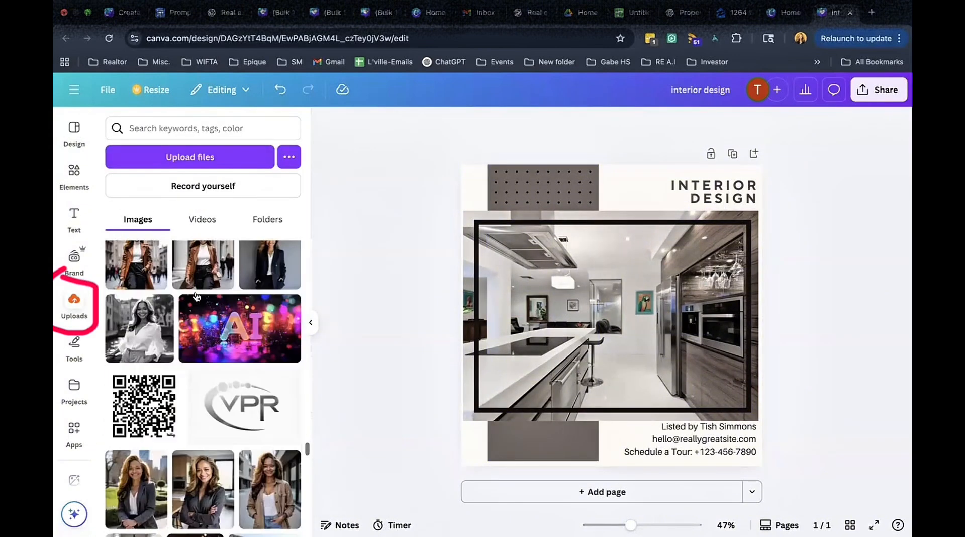
scroll(246, 342, "down", 1)
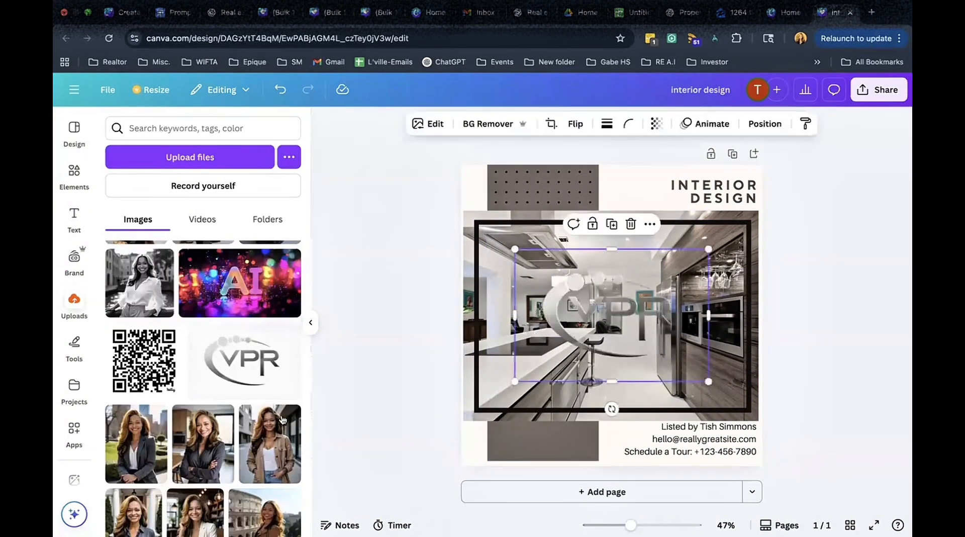
scroll(243, 425, "down", 10)
scroll(242, 425, "down", 12)
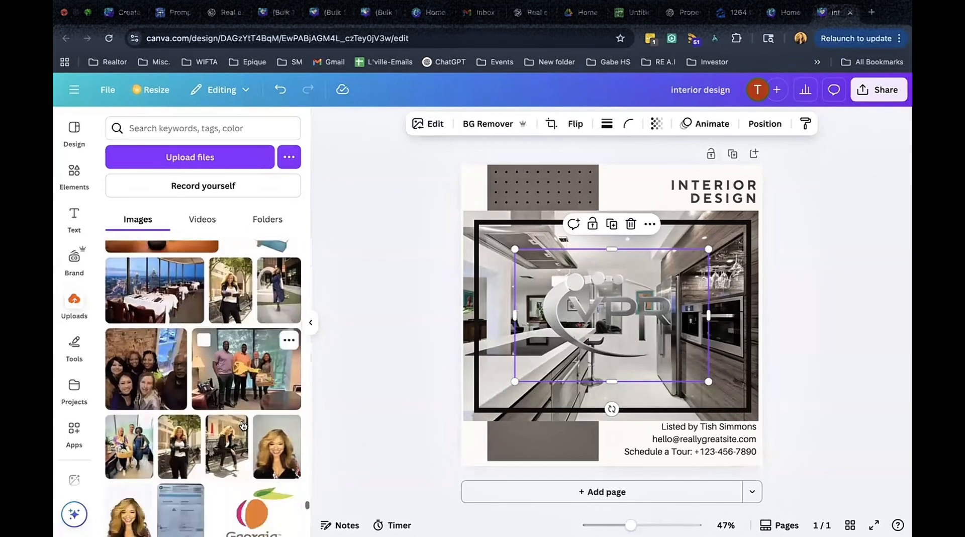
scroll(242, 425, "down", 3)
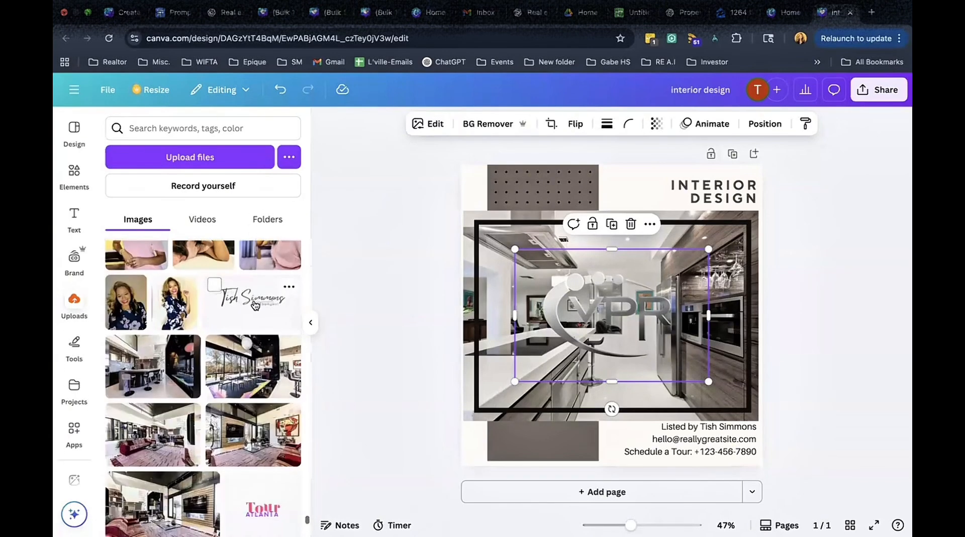
left_click(254, 301)
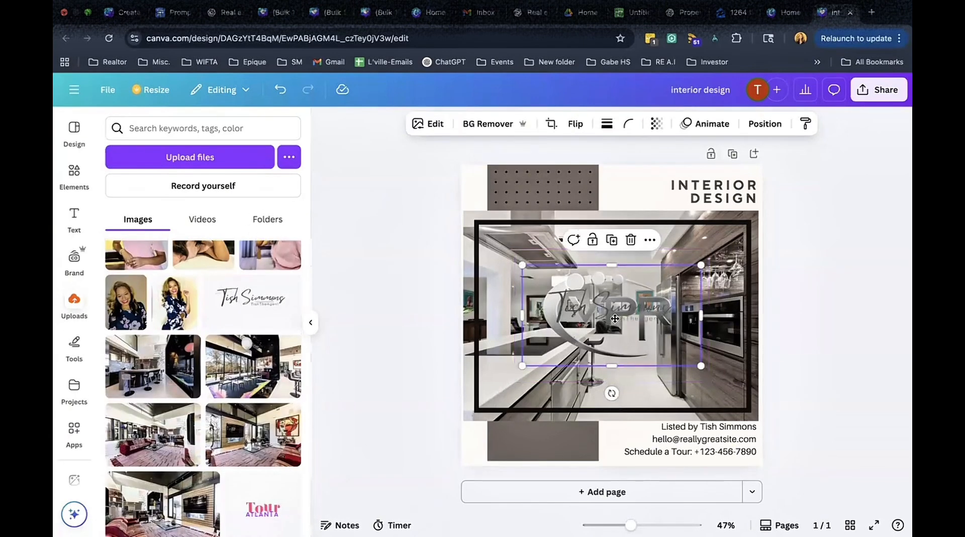
Move the signature logo aside and shorten the gray vertical bar to end just below the photo.
left_click_drag(615, 318, 557, 459)
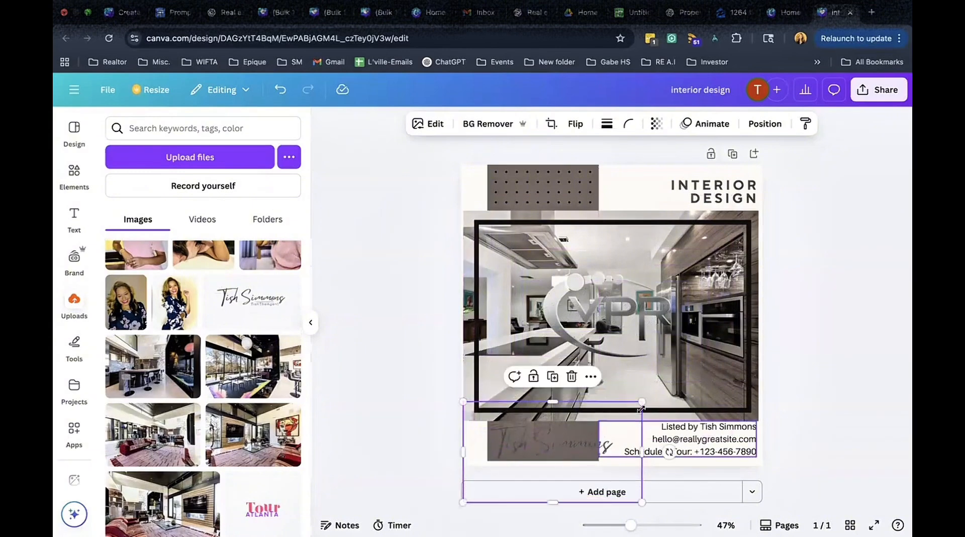
left_click_drag(641, 408, 728, 330)
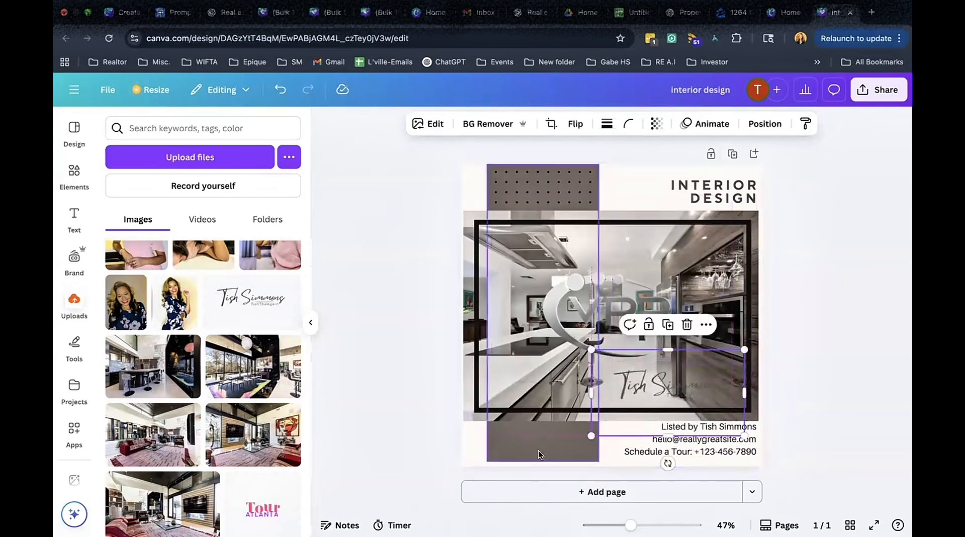
left_click(539, 454)
left_click_drag(544, 461, 547, 427)
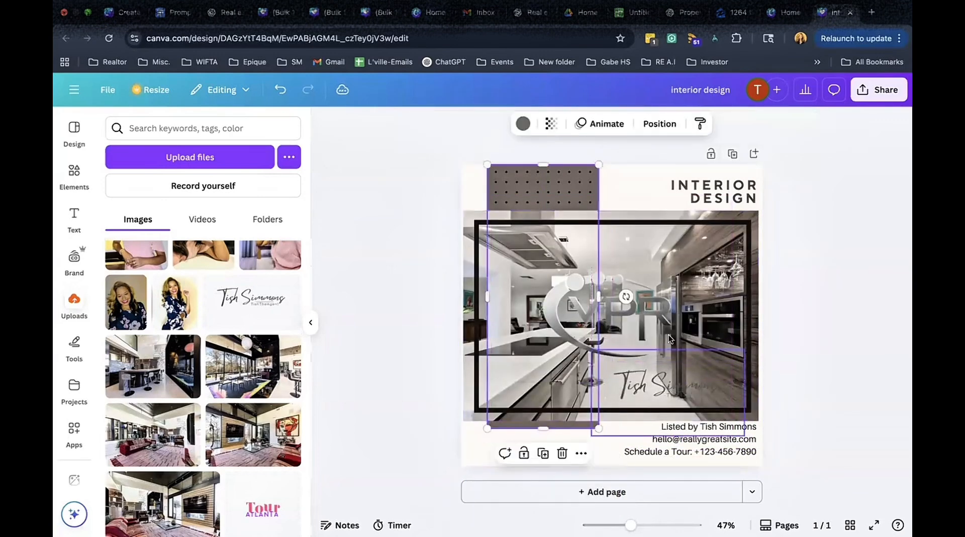
Shrink the VPR logo and place it in the bottom-left corner of the canvas.
left_click(654, 335)
left_click_drag(654, 335, 592, 436)
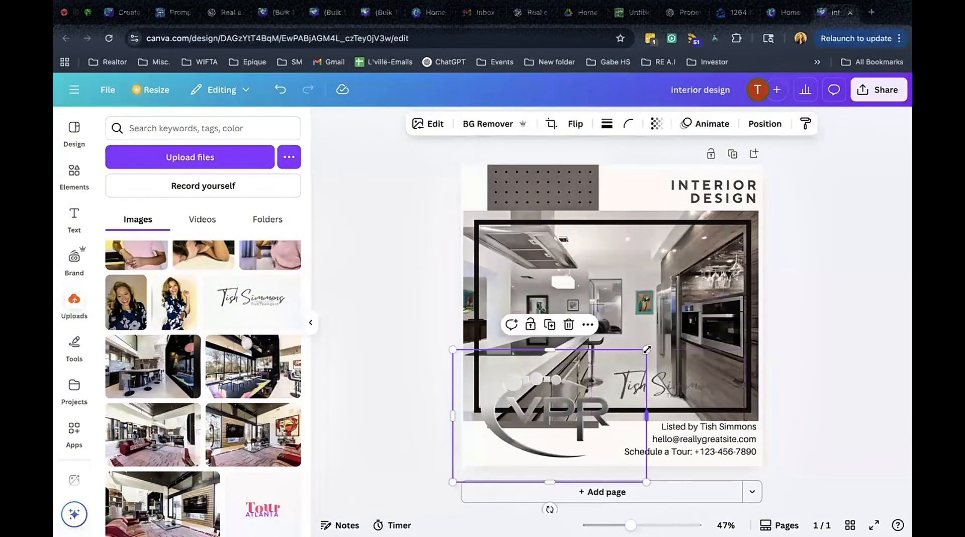
mouse_move(624, 369)
left_mouse_down()
mouse_move(552, 411)
mouse_move(525, 463)
mouse_move(484, 441)
mouse_move(505, 441)
left_mouse_up()
left_click(401, 457)
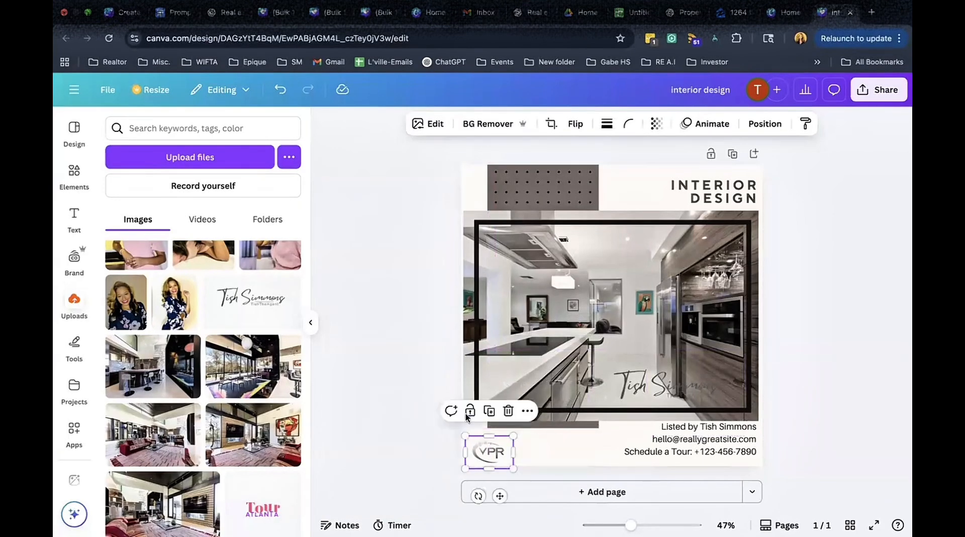
Resize the signature logo small and place it beside the VPR logo in the bottom row.
left_click(597, 421)
mouse_move(597, 421)
left_mouse_down()
mouse_move(569, 445)
mouse_move(527, 457)
left_mouse_up()
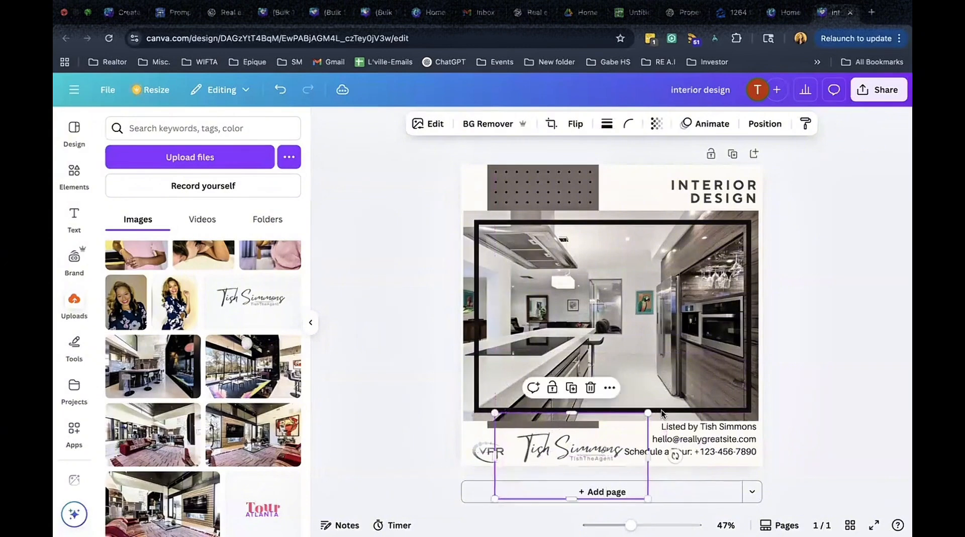
left_click_drag(607, 428, 622, 411)
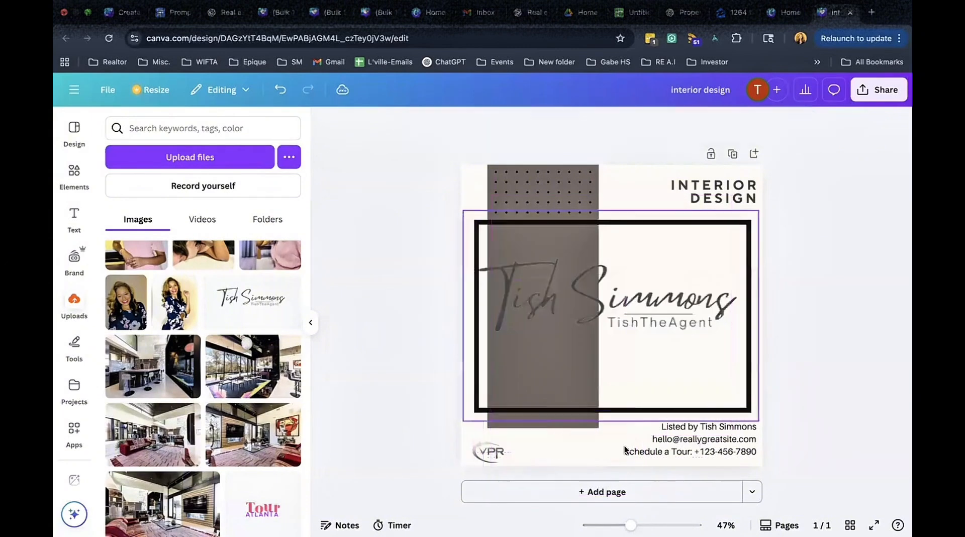
key("ctrl+z")
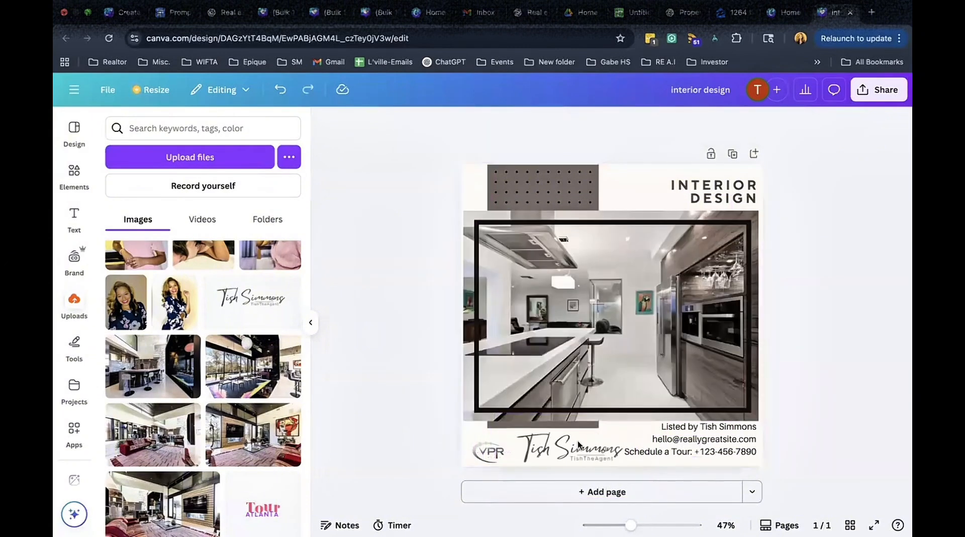
left_click(591, 421)
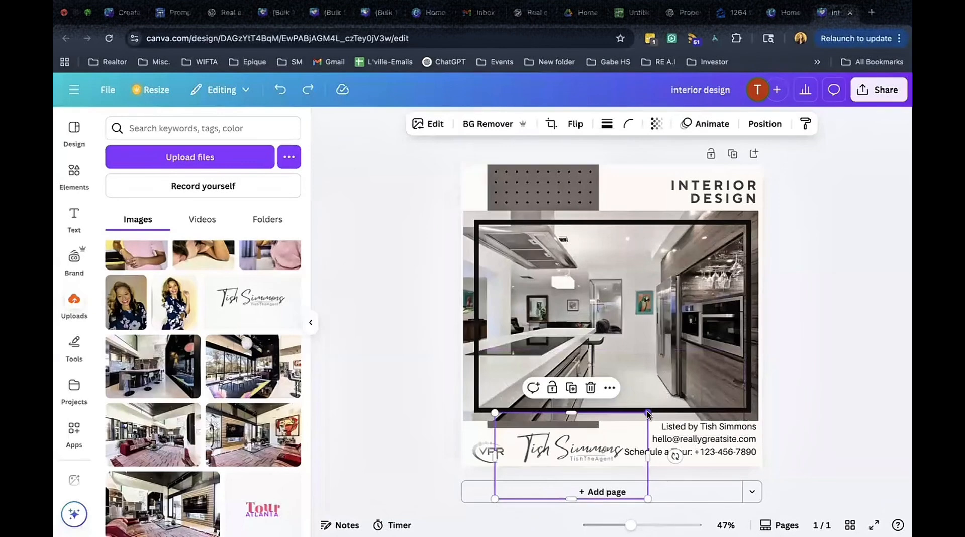
left_click_drag(571, 498, 571, 468)
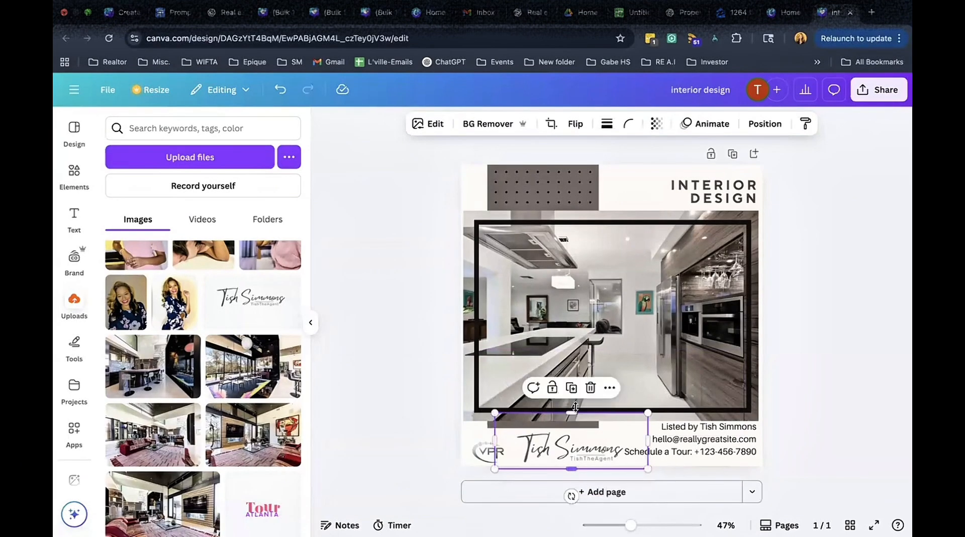
left_click_drag(570, 414, 570, 422)
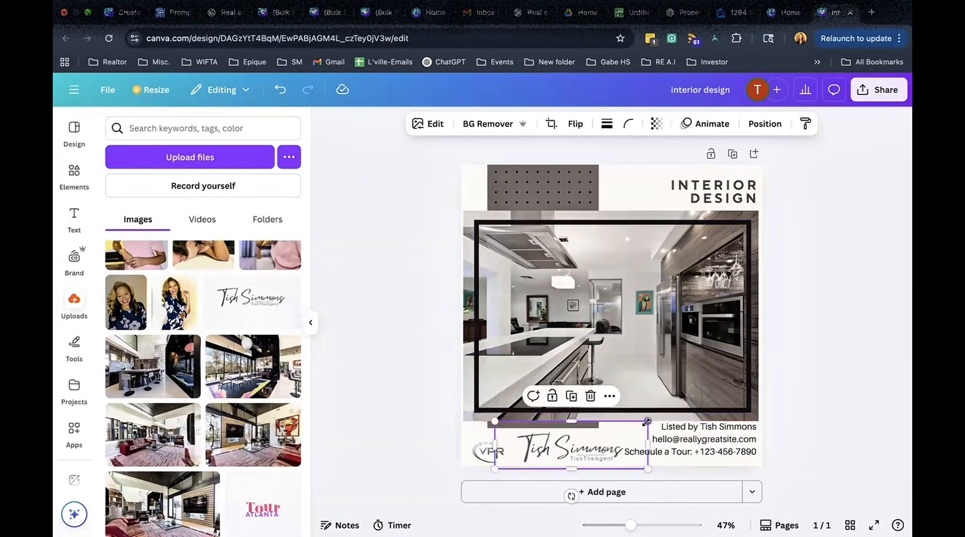
left_click_drag(648, 421, 545, 453)
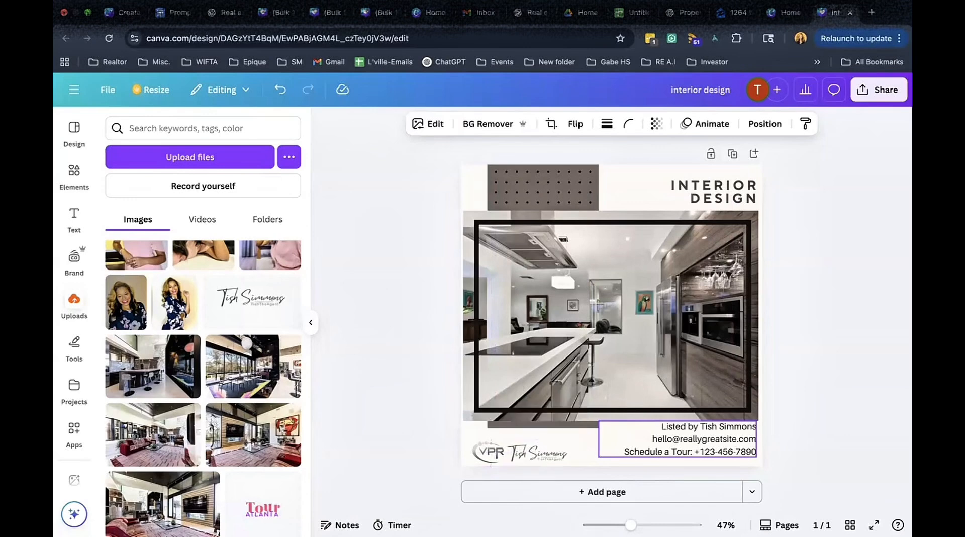
left_click(828, 401)
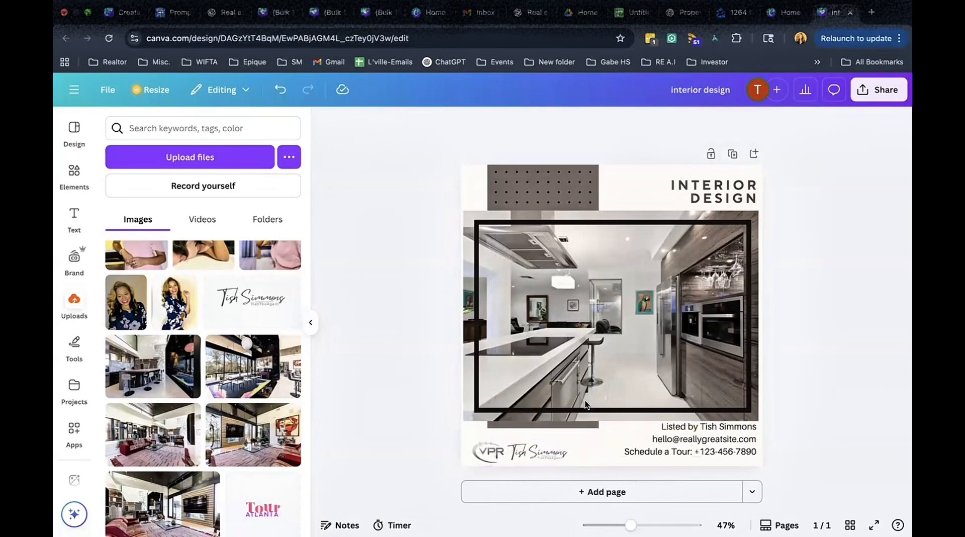
Extend the gray vertical bar slightly downward and nudge the INTERIOR DESIGN heading upward.
left_click(564, 427)
left_click_drag(544, 428, 544, 436)
left_click(816, 366)
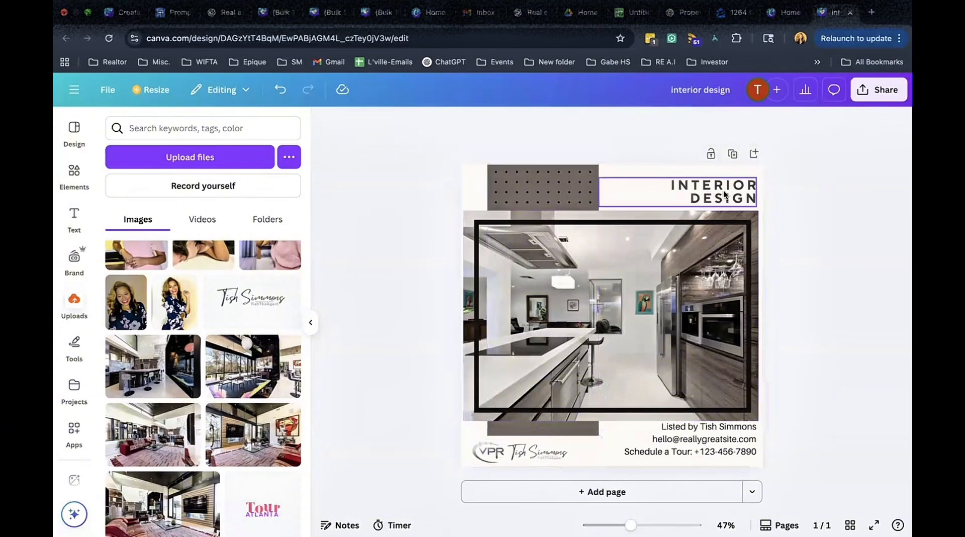
left_click_drag(723, 193, 724, 190)
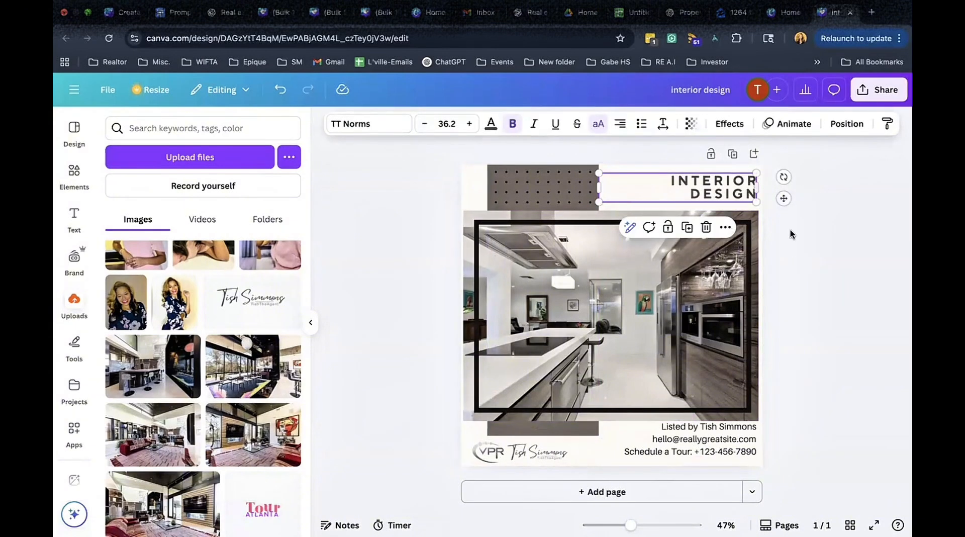
left_click(813, 264)
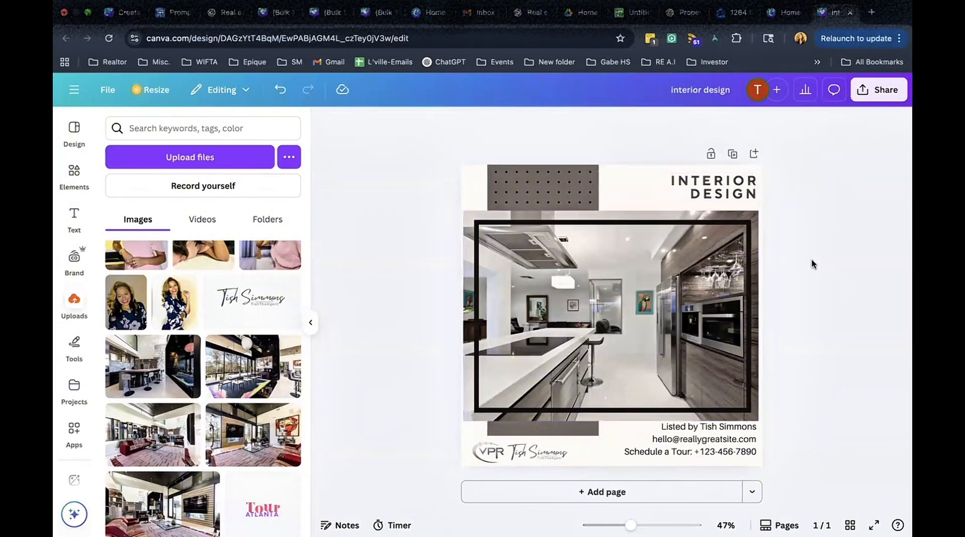
left_click(725, 444)
left_click(856, 370)
left_click(735, 193)
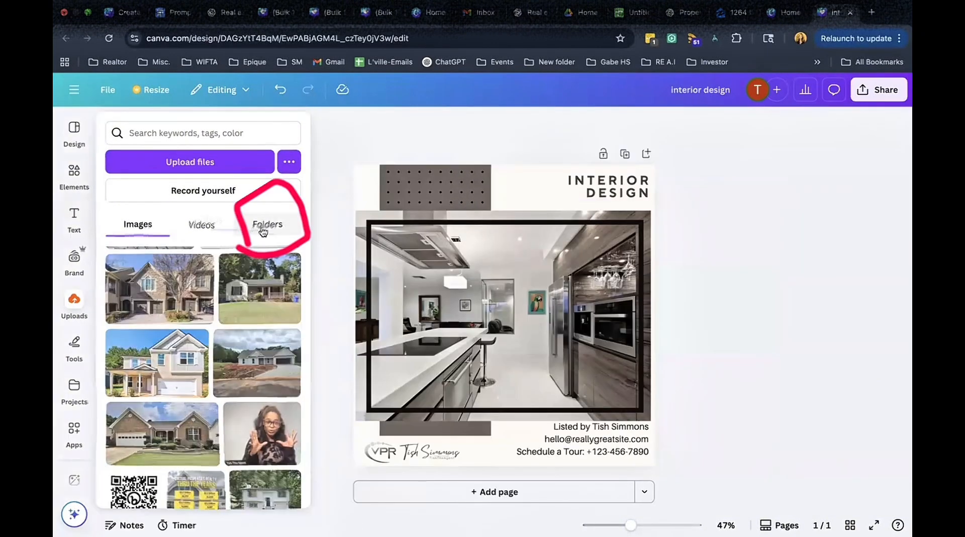
Open the property photo folder among uploaded folders and browse its listing photos.
left_click(268, 223)
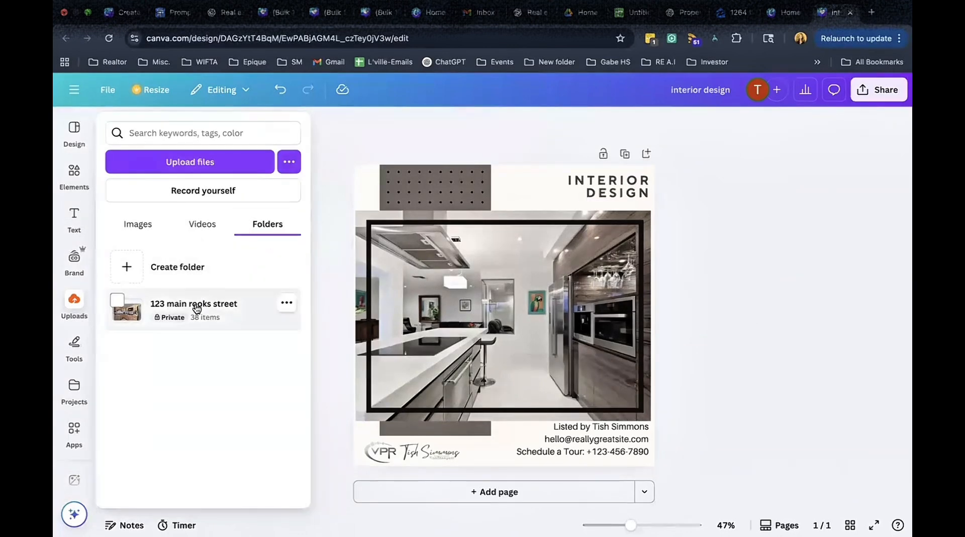
left_click(196, 308)
scroll(195, 322, "down", 5)
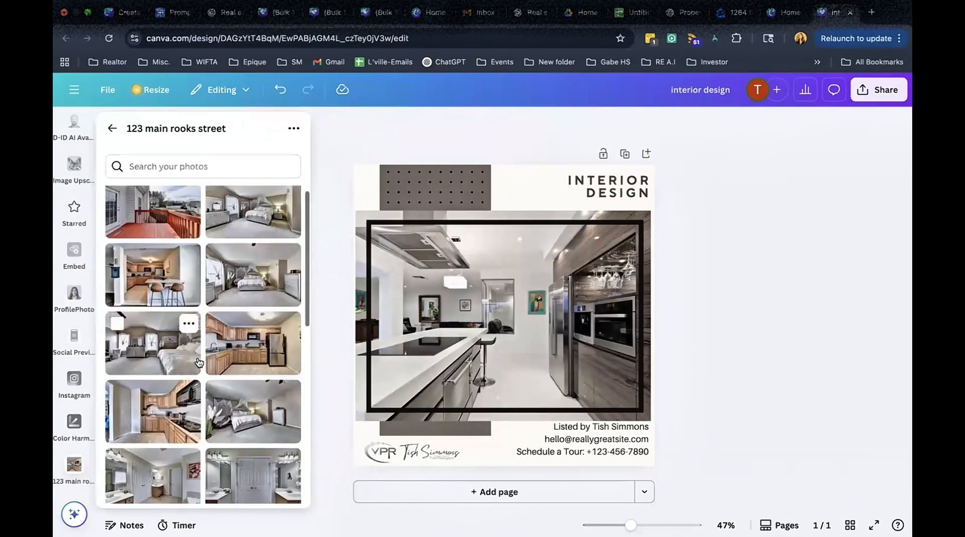
scroll(198, 362, "down", 2)
Open the Bulk create app and choose to enter the data manually.
left_click(74, 341)
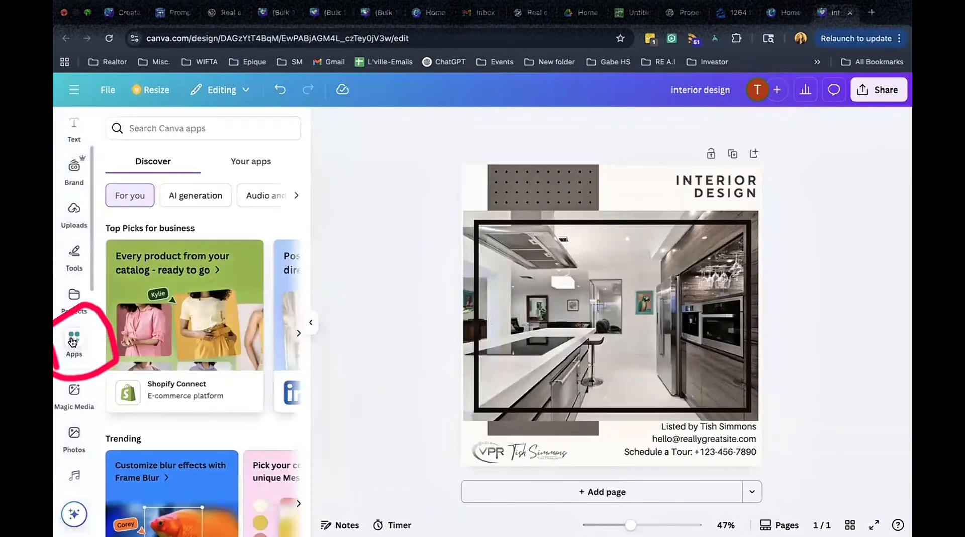
left_click(73, 342)
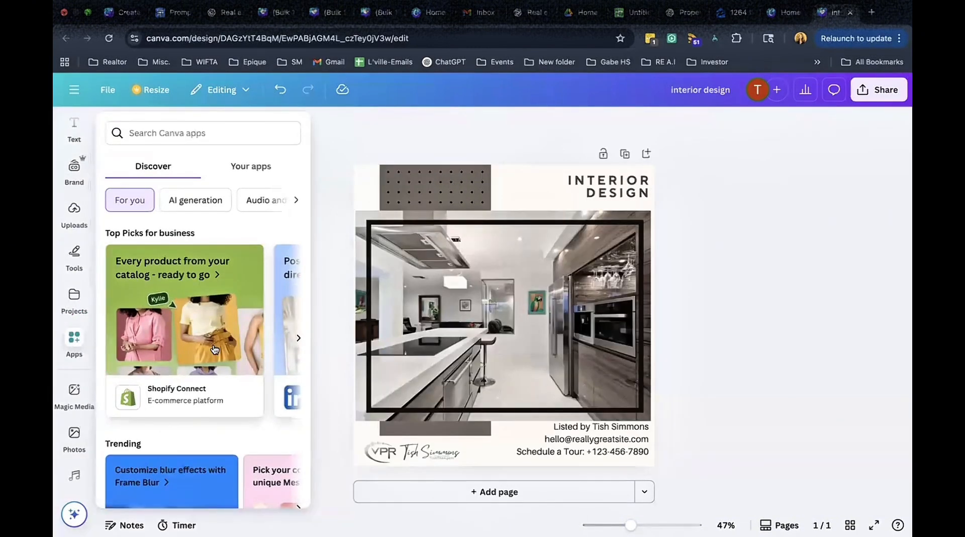
scroll(214, 347, "down", 7)
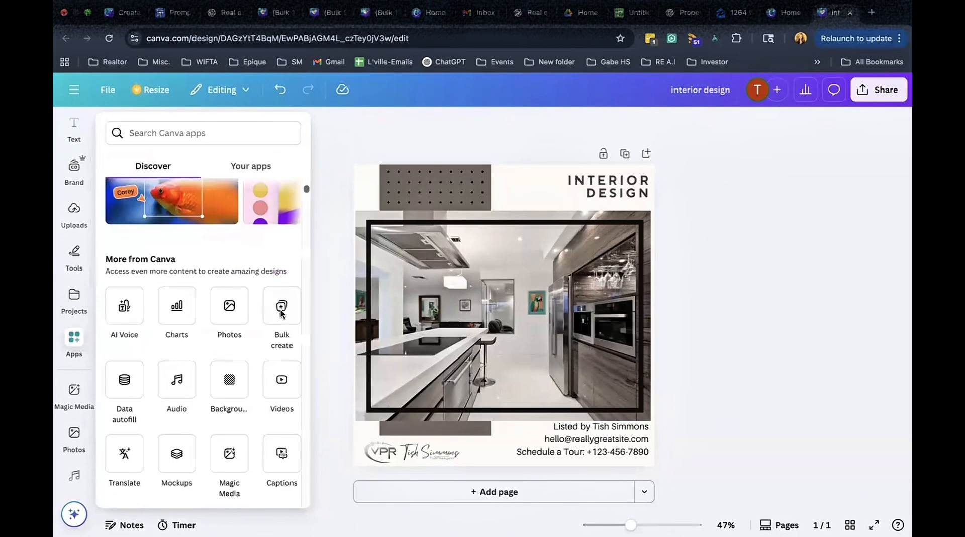
left_click(282, 313)
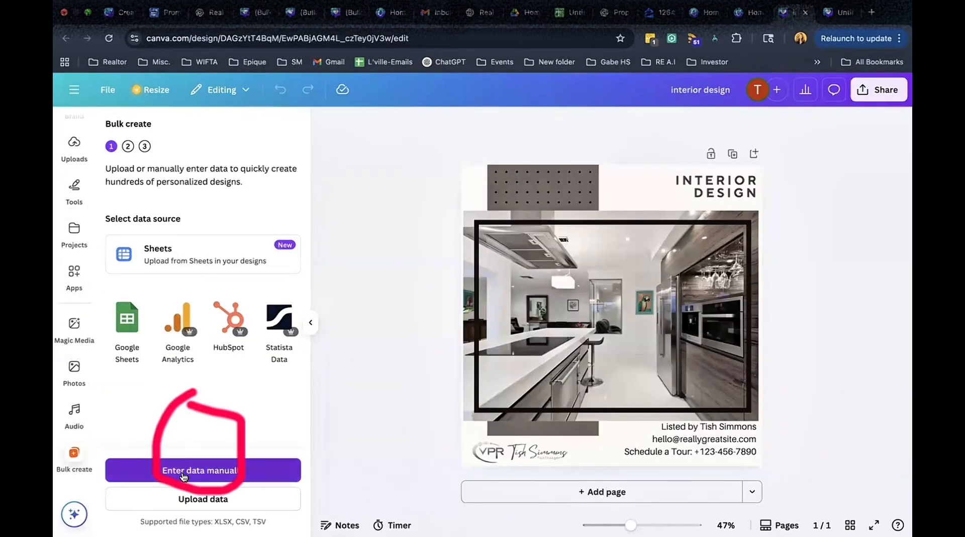
left_click(184, 477)
Paste the copied Media Pairing column into the first column of the data table.
left_click(165, 108)
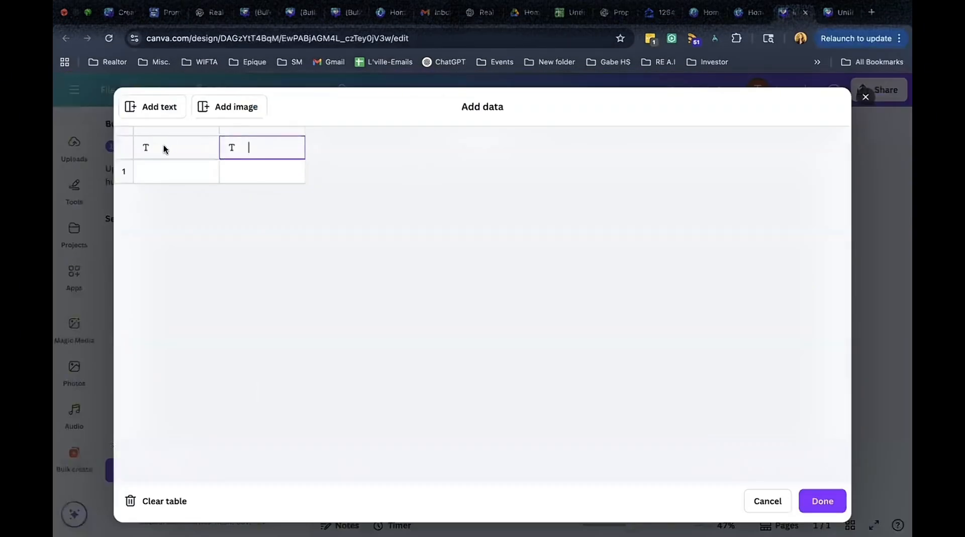
left_click(164, 148)
key("super+v")
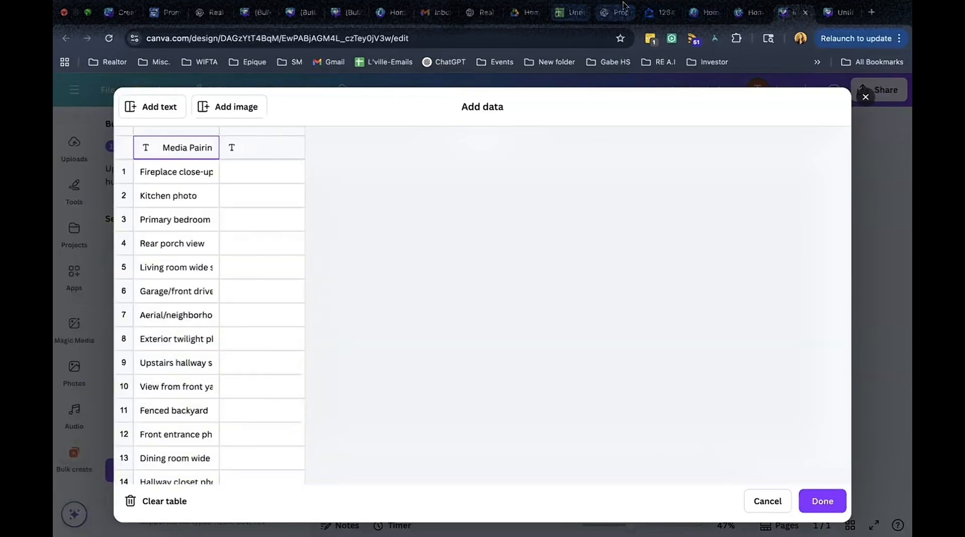
Copy the Phrases column from the Google Sheet and paste it into the table's second column.
left_click(569, 23)
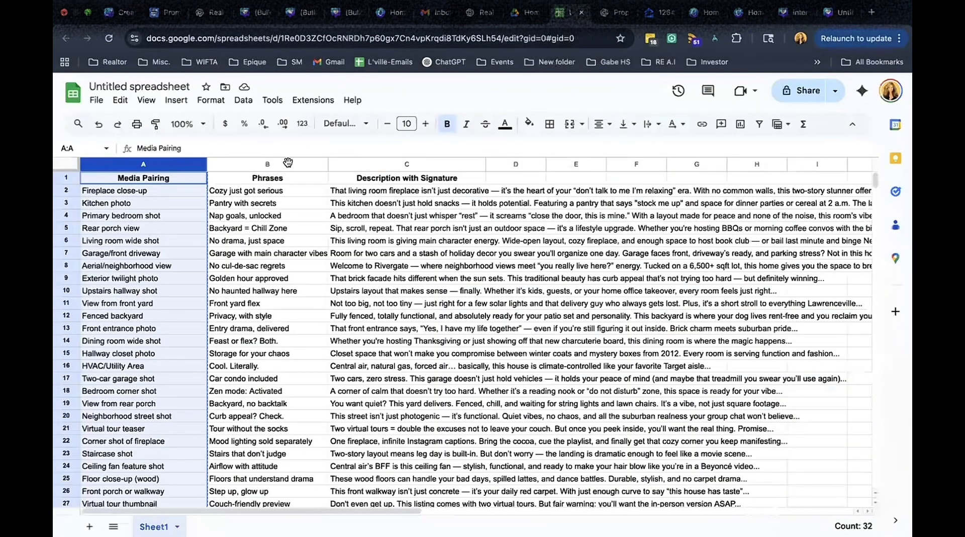
left_click(288, 162)
key("super+c")
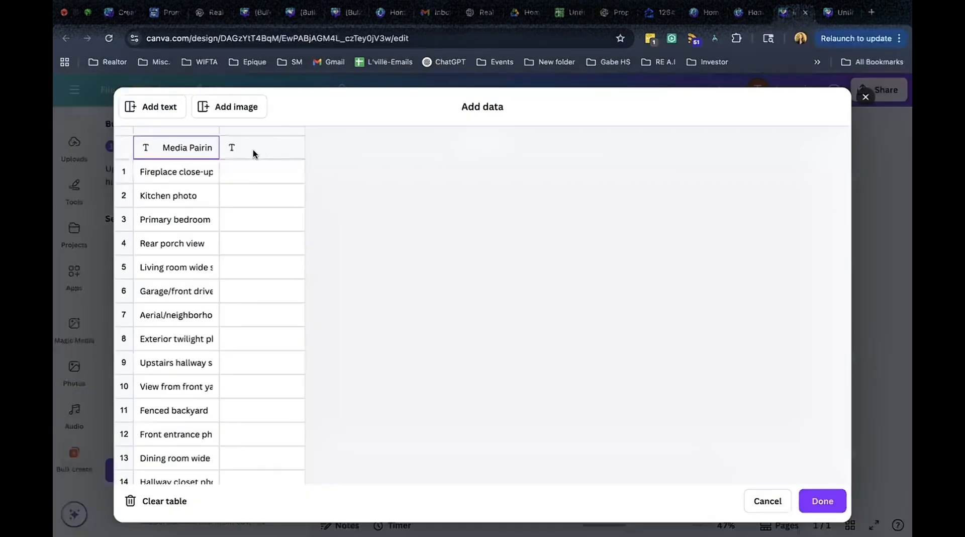
left_click(254, 154)
key("super+v")
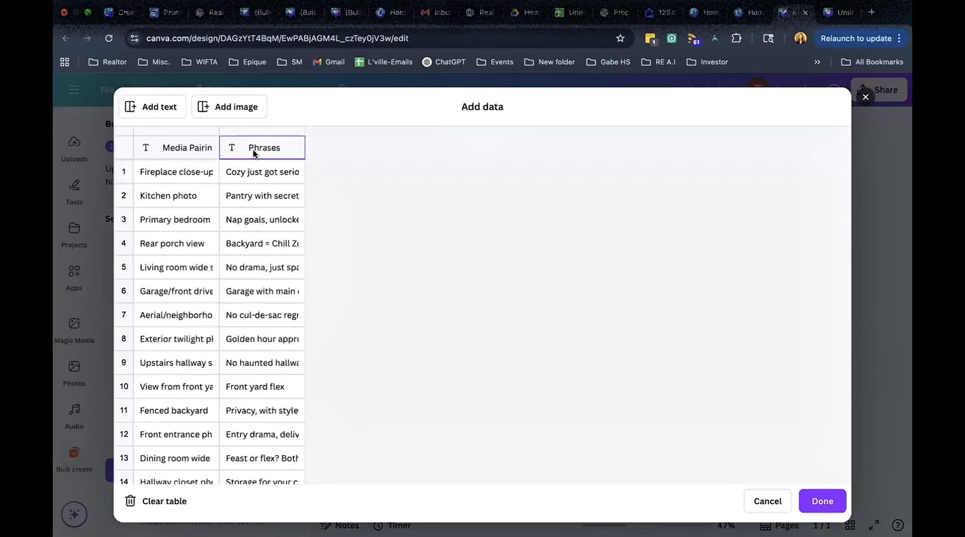
Add an image column and assign DSC_1014.jpg from the 40-item property folder to row 1.
left_click(242, 109)
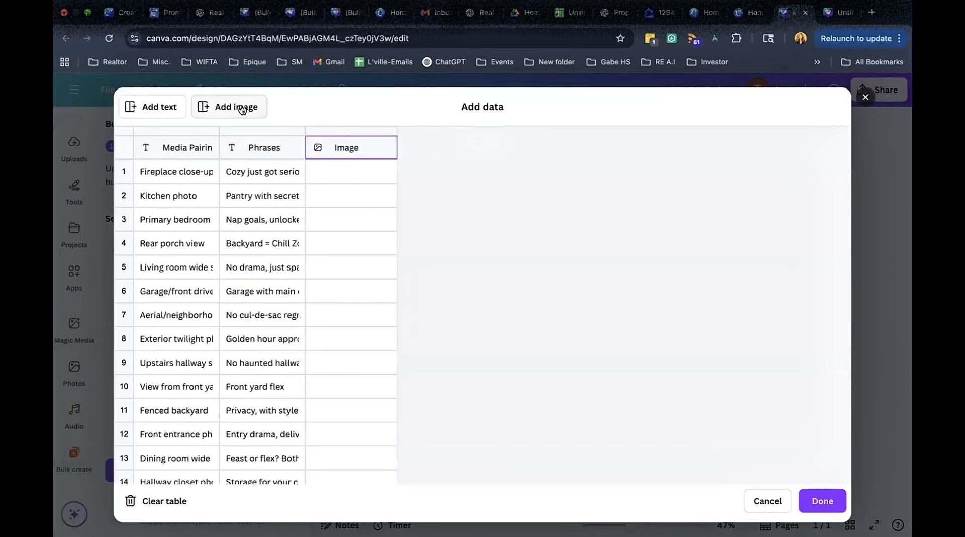
left_click(387, 173)
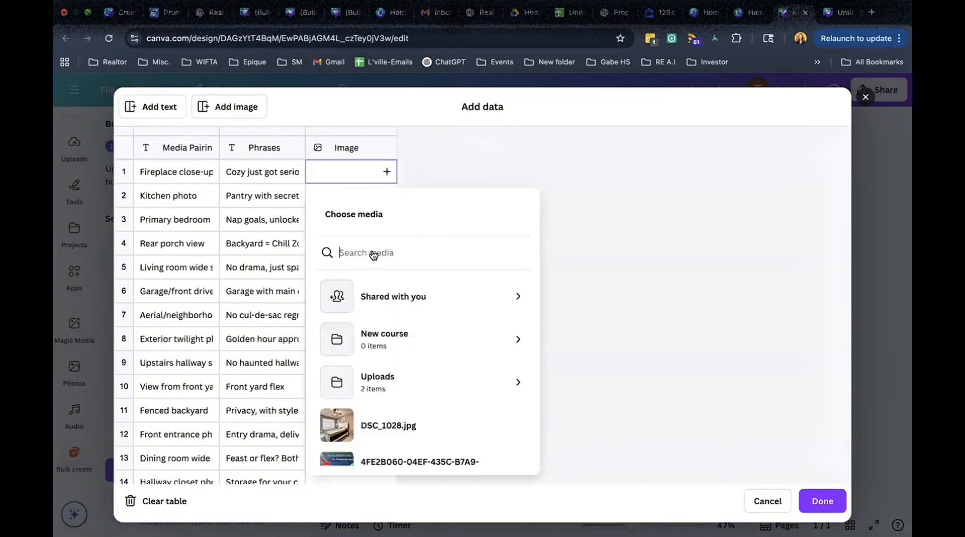
left_click(372, 377)
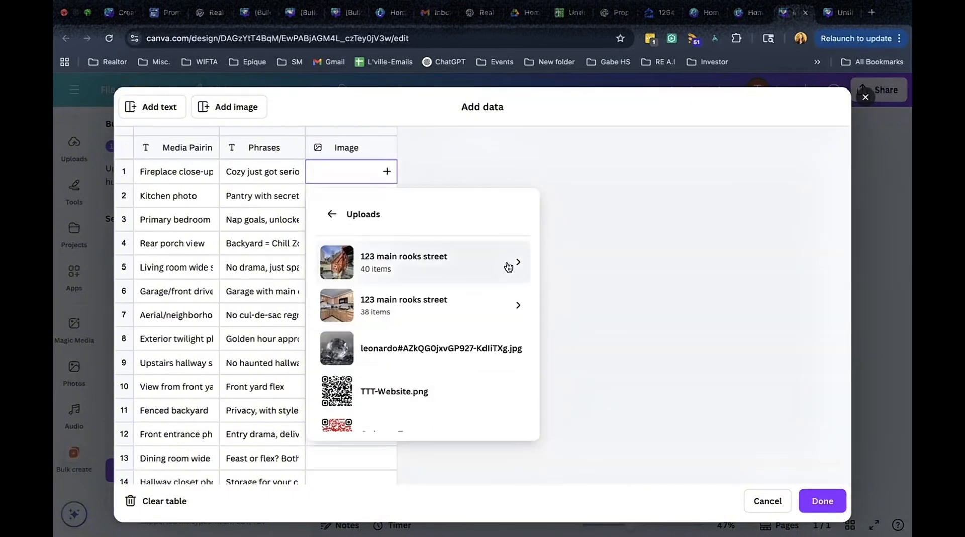
left_click(507, 265)
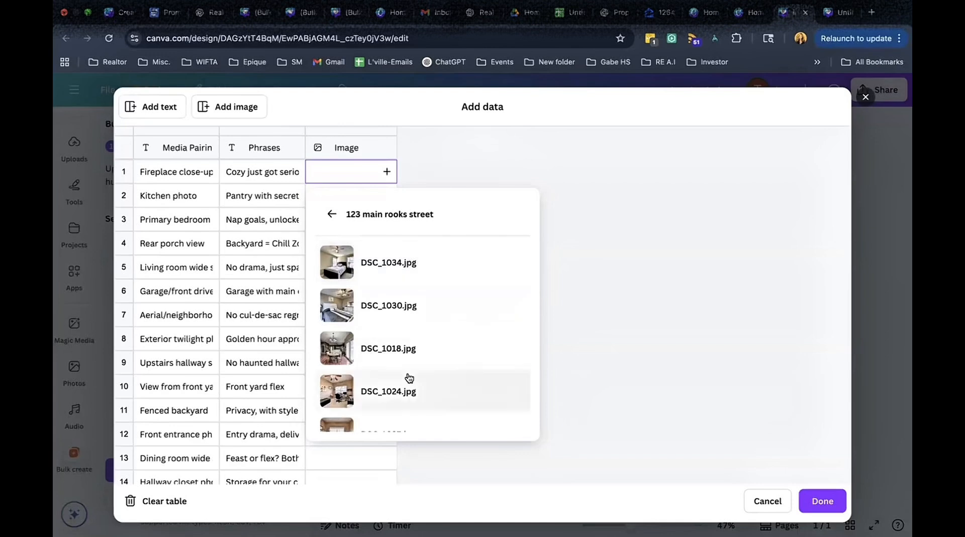
scroll(416, 365, "down", 10)
scroll(409, 378, "down", 10)
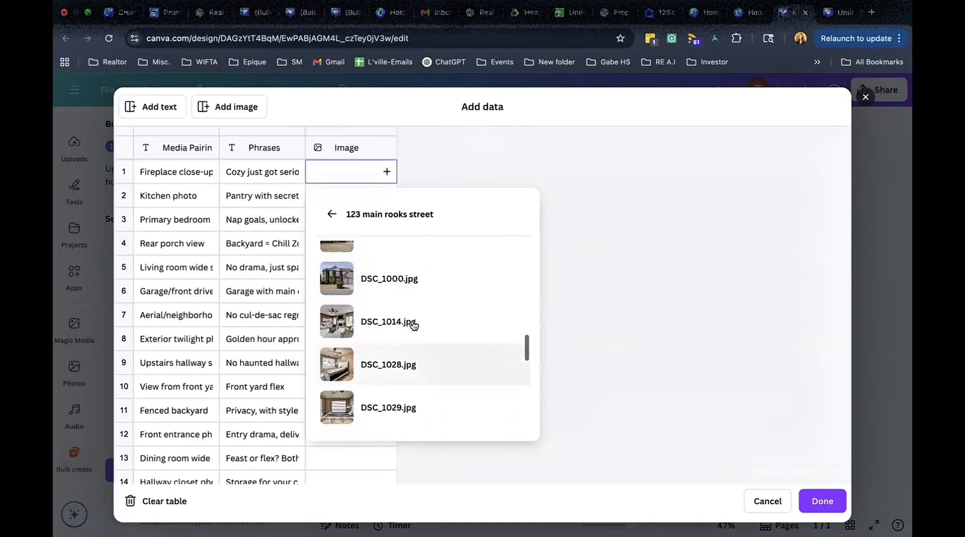
left_click(412, 325)
Assign DSC_1019.jpg to row 2, the Kitchen photo row, in the image column.
left_click(386, 195)
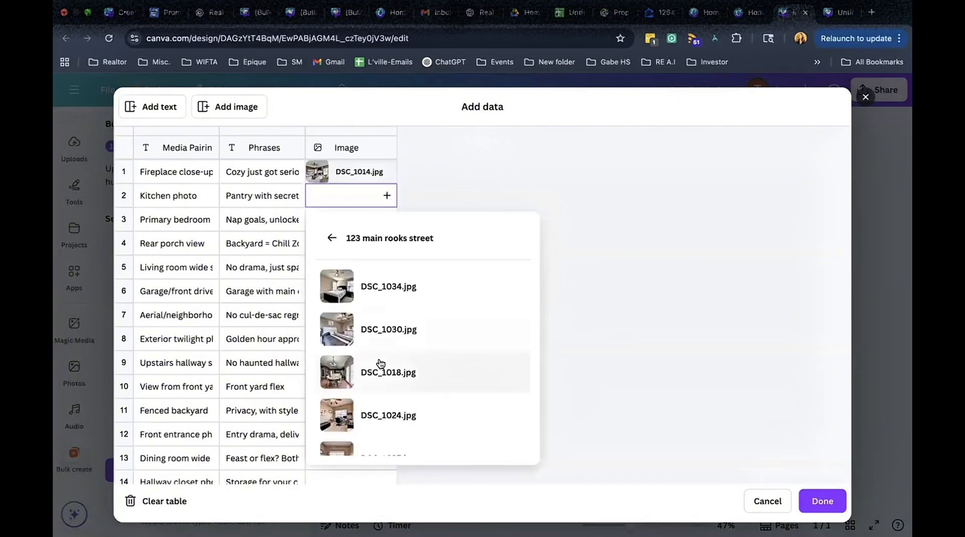
scroll(377, 363, "down", 2)
scroll(380, 362, "down", 3)
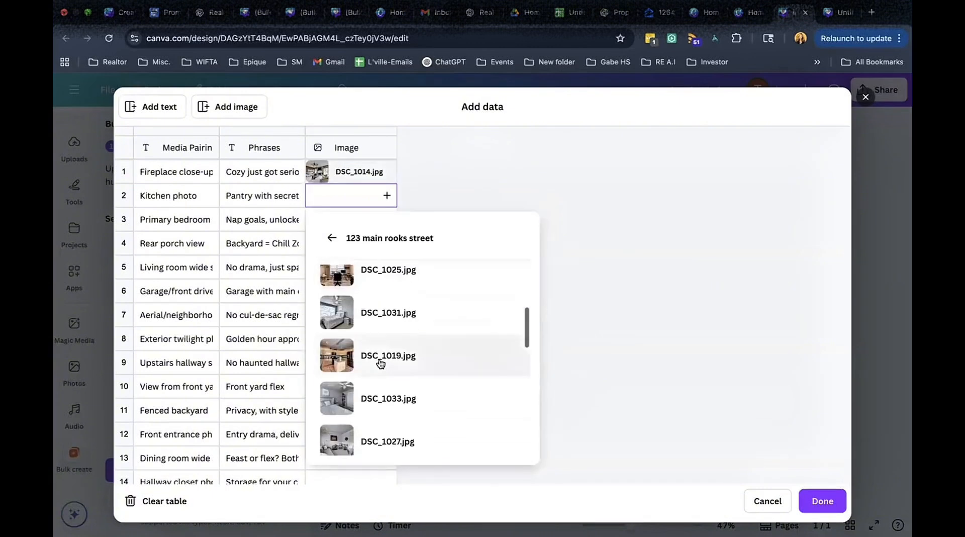
left_click(383, 317)
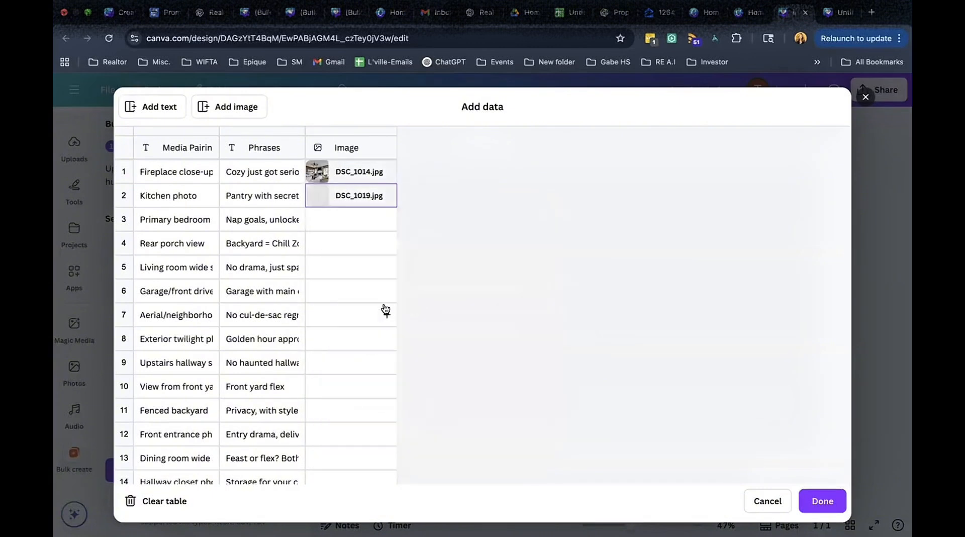
Assign DSC_1040.jpg from the 38-item property folder to row 3, the Primary bedroom row.
left_click(386, 219)
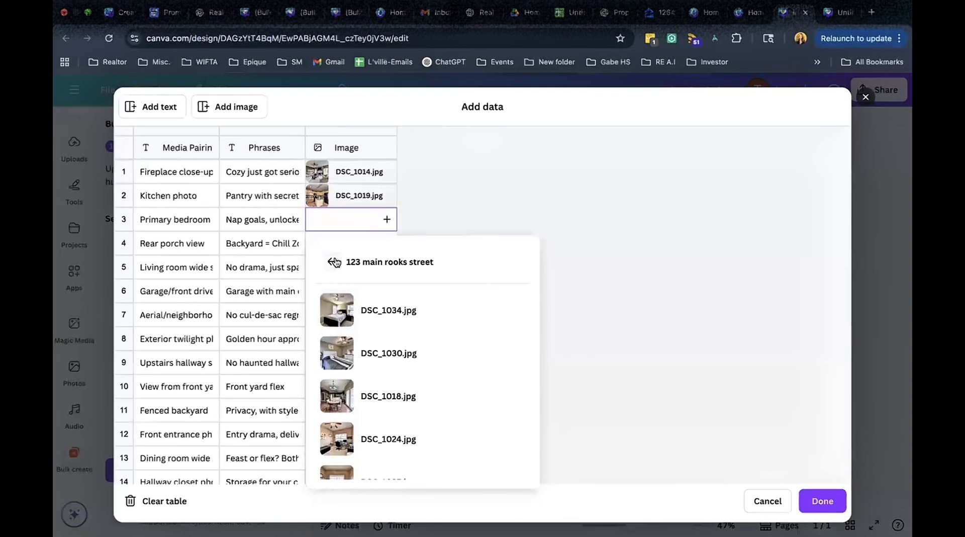
left_click(333, 262)
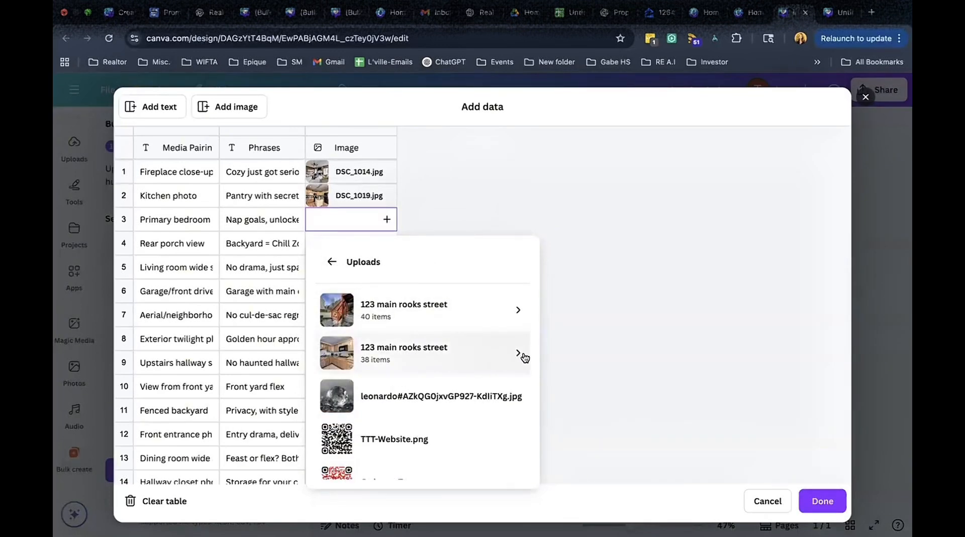
left_click(523, 356)
scroll(420, 411, "down", 5)
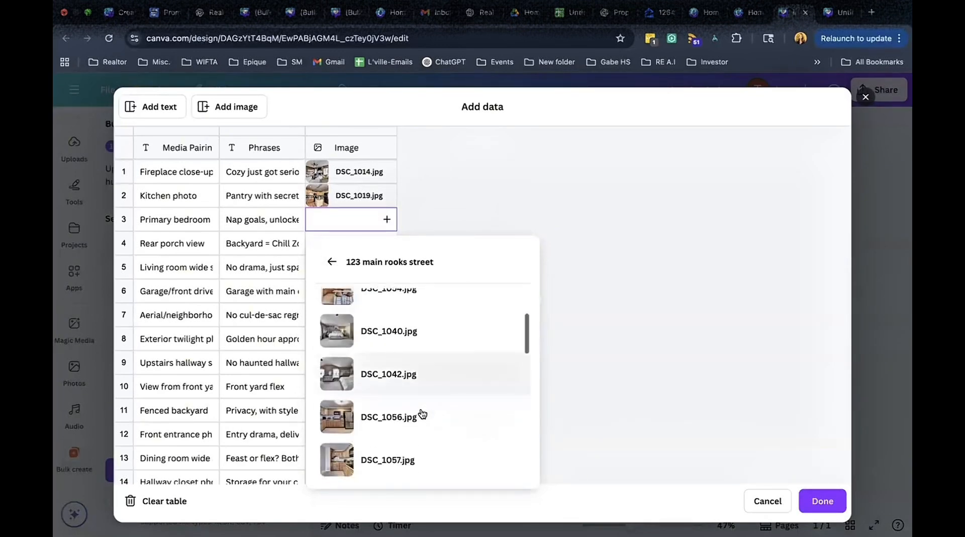
left_click(392, 315)
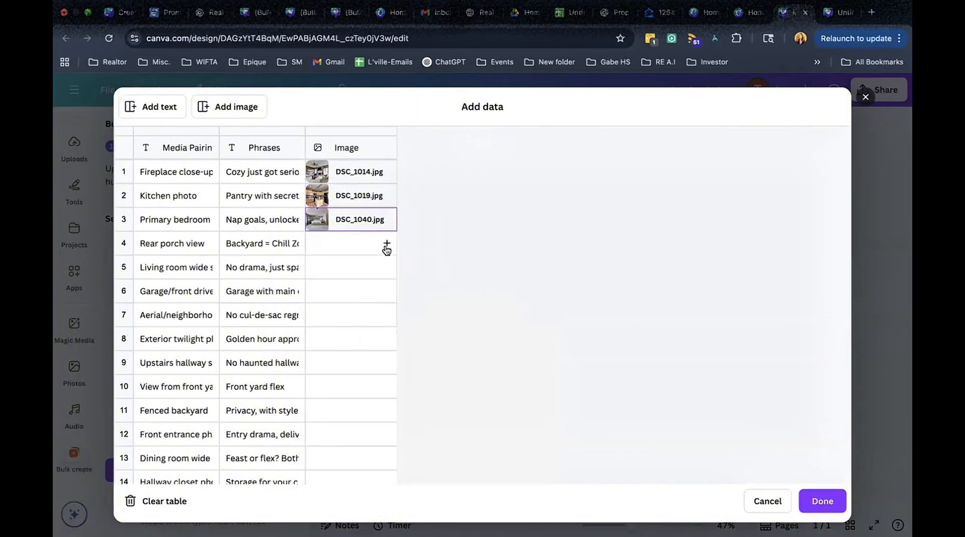
Assign DSC_1003.jpg to row 4, the Rear porch view row.
left_click(388, 245)
scroll(383, 424, "down", 5)
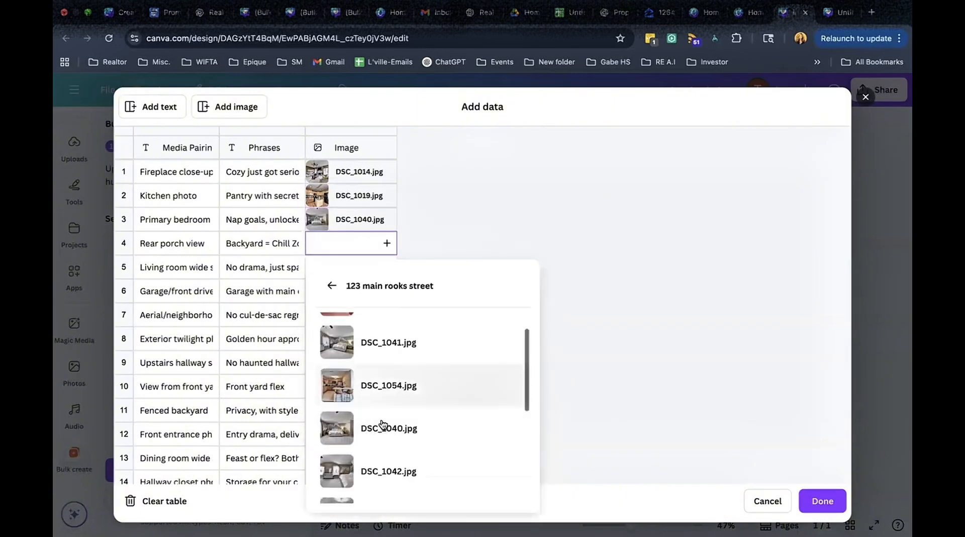
scroll(383, 423, "down", 10)
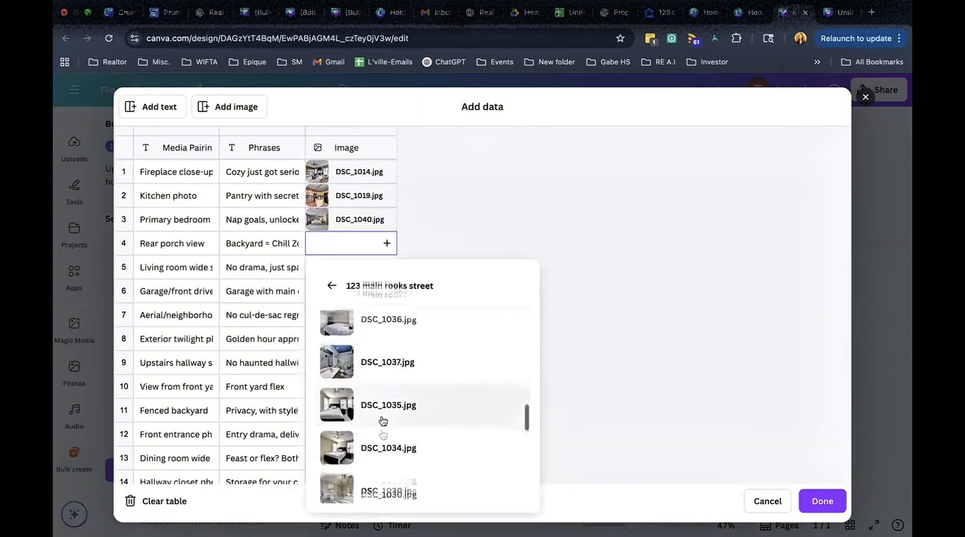
scroll(383, 423, "down", 4)
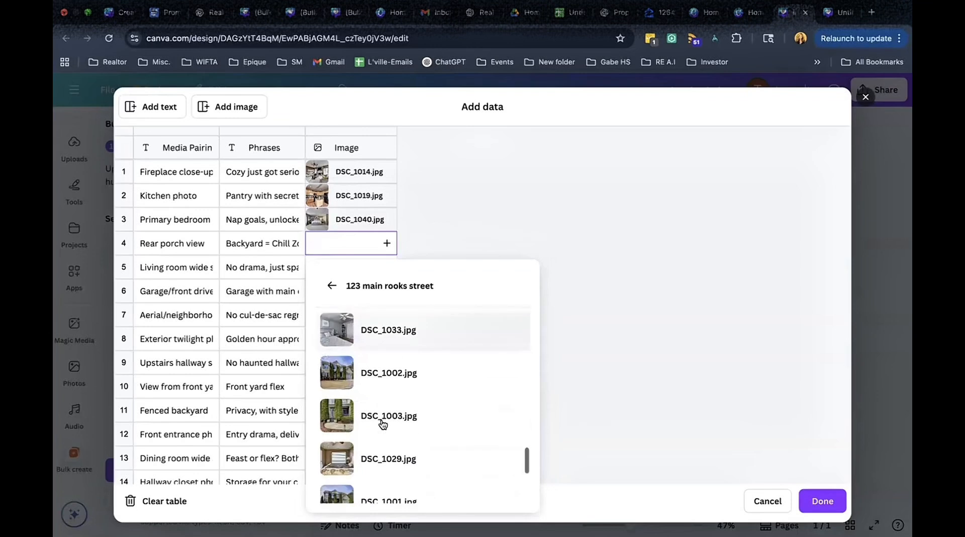
scroll(383, 423, "down", 3)
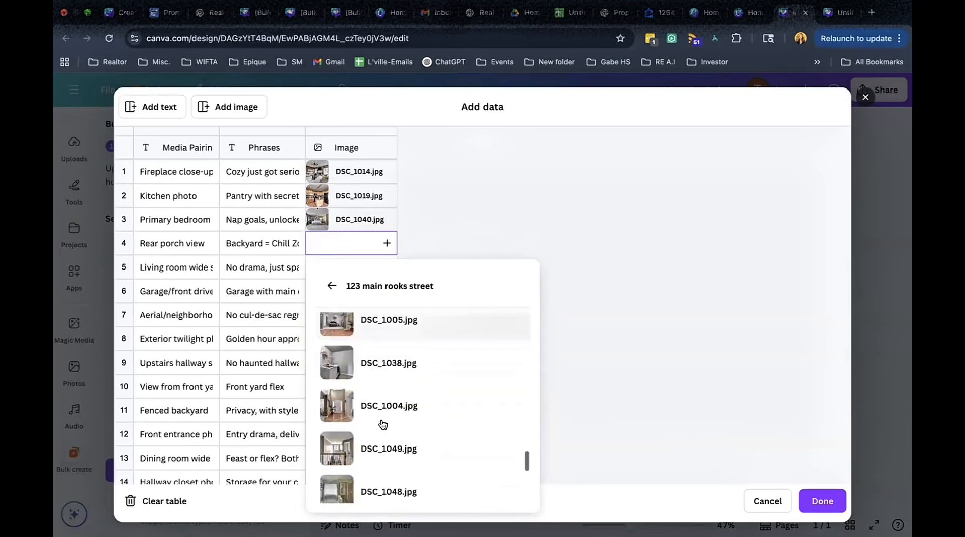
scroll(383, 423, "up", 3)
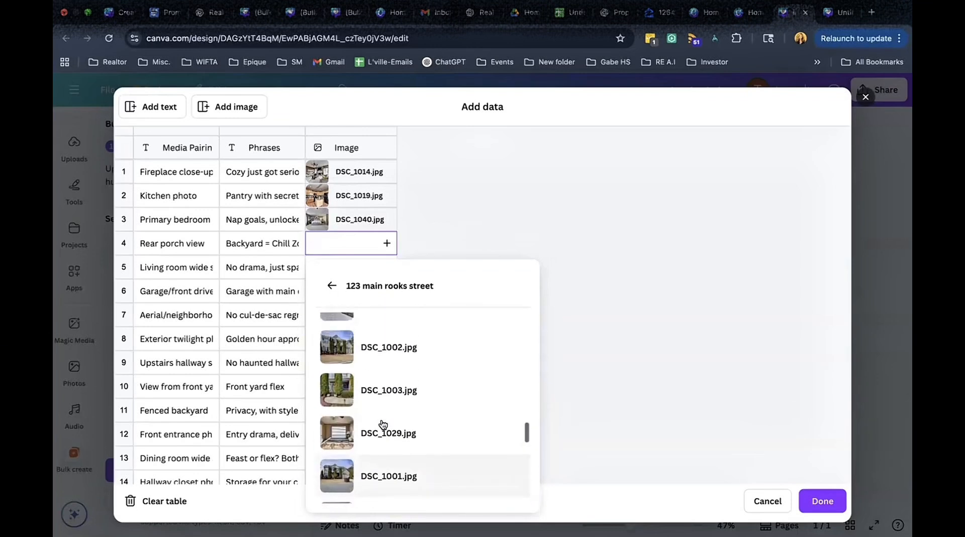
left_click(385, 390)
left_click(387, 267)
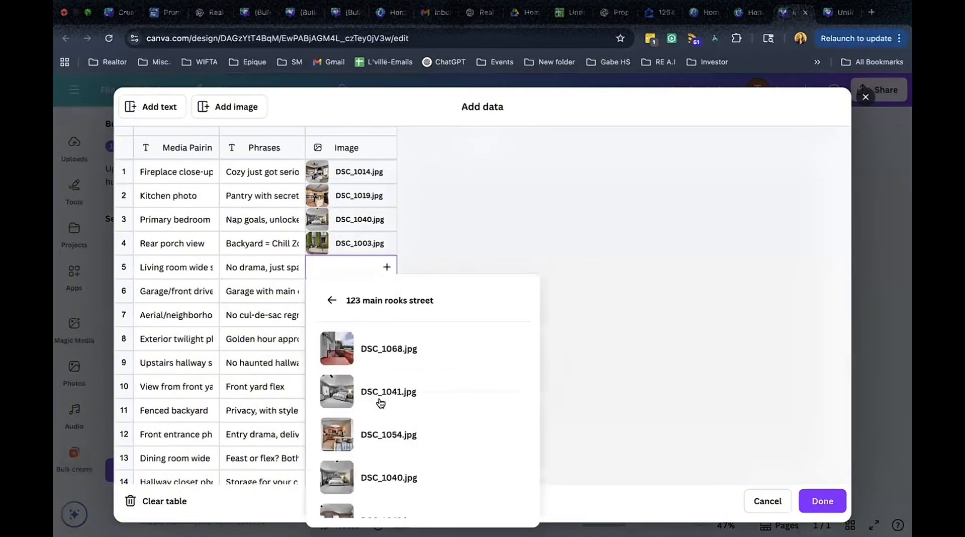
scroll(380, 400, "down", 3)
scroll(380, 402, "down", 6)
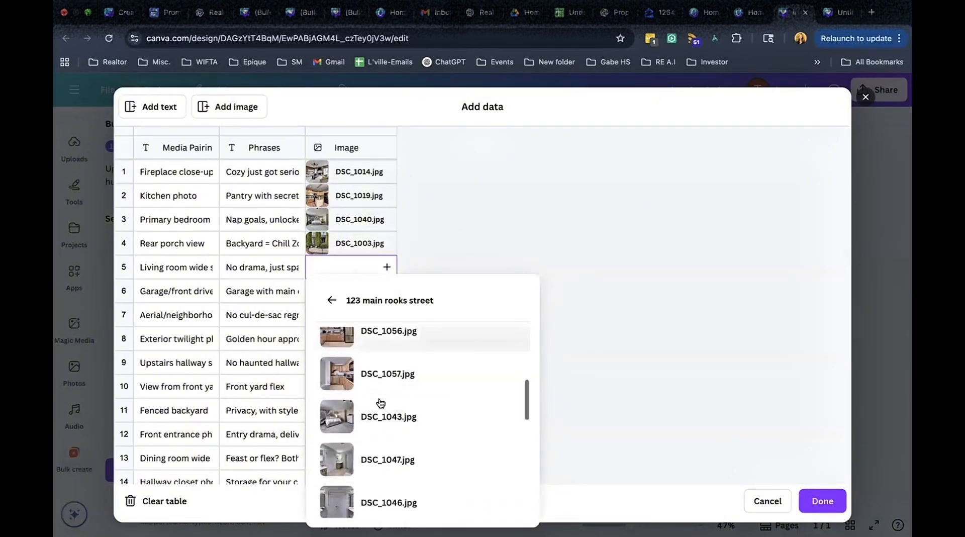
scroll(380, 402, "down", 8)
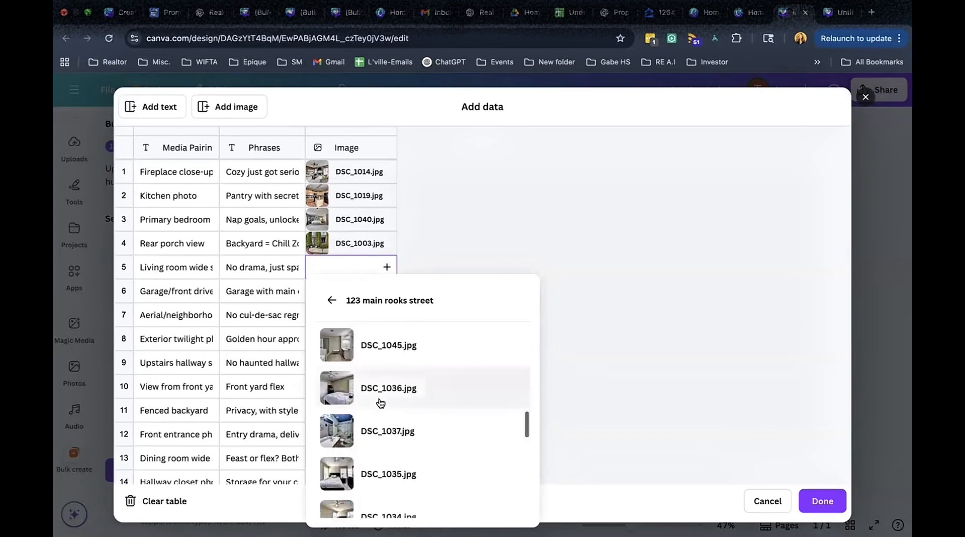
scroll(380, 401, "down", 5)
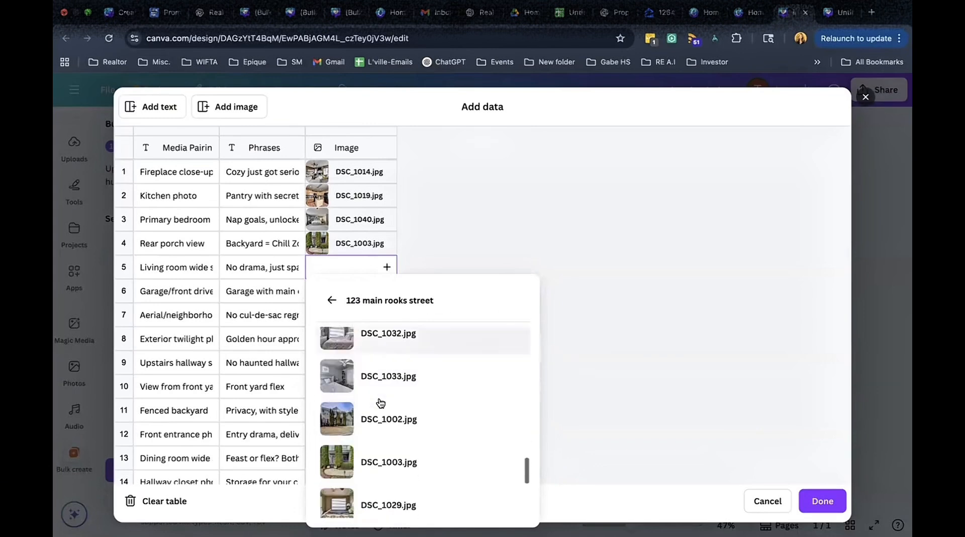
left_click(331, 300)
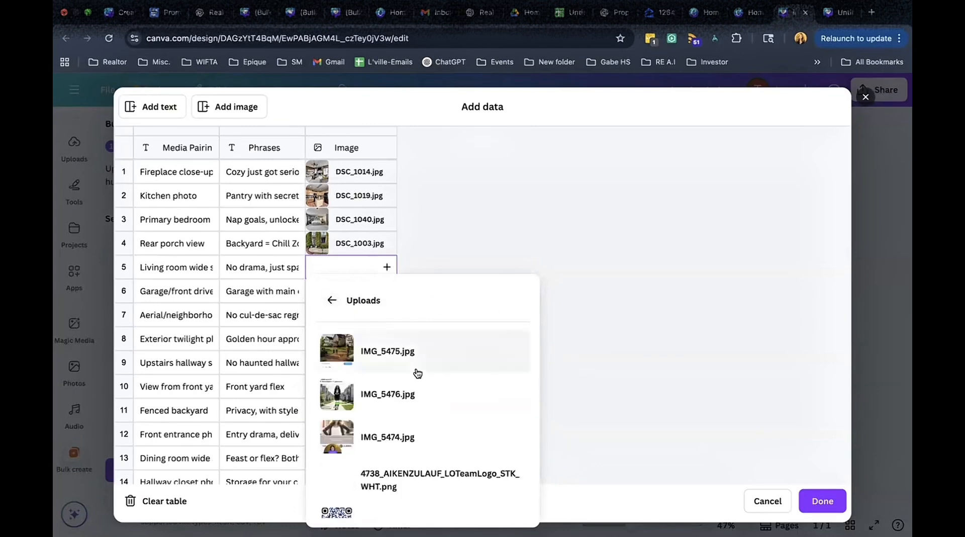
left_click(332, 301)
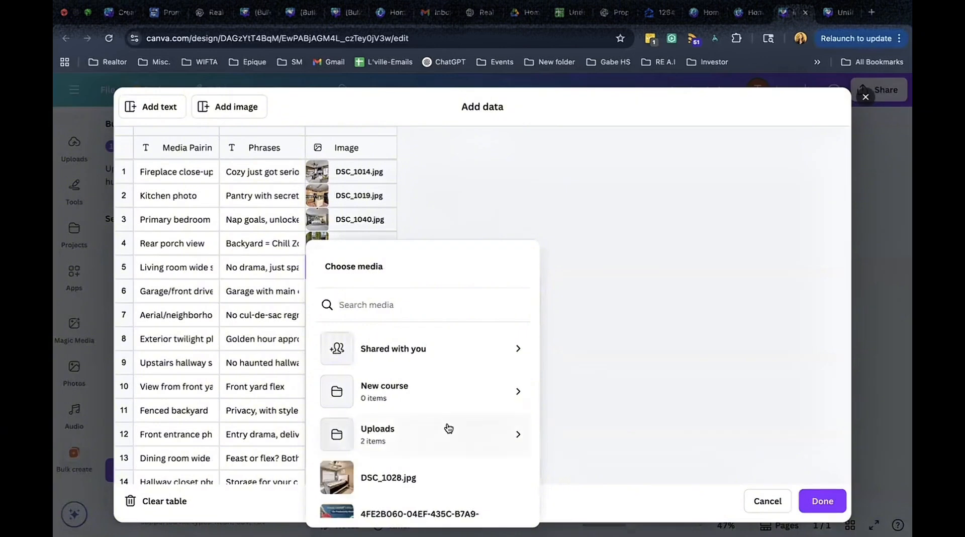
left_click(487, 438)
left_click(501, 358)
scroll(409, 341, "down", 5)
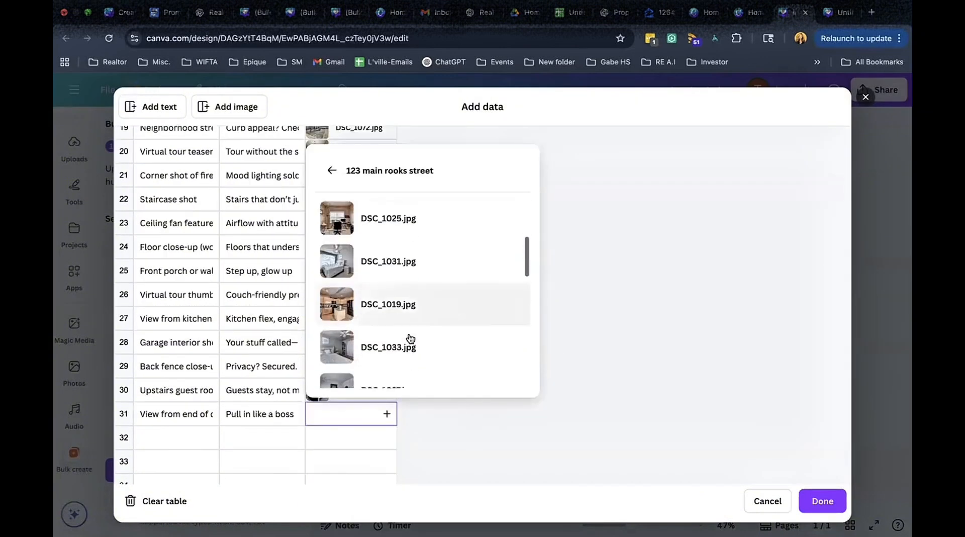
scroll(409, 335, "up", 2)
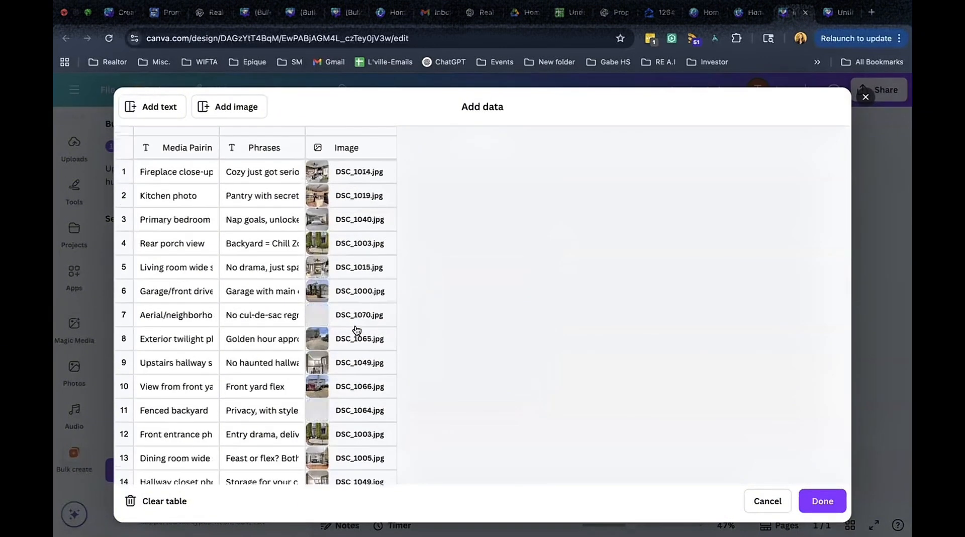
left_click(825, 499)
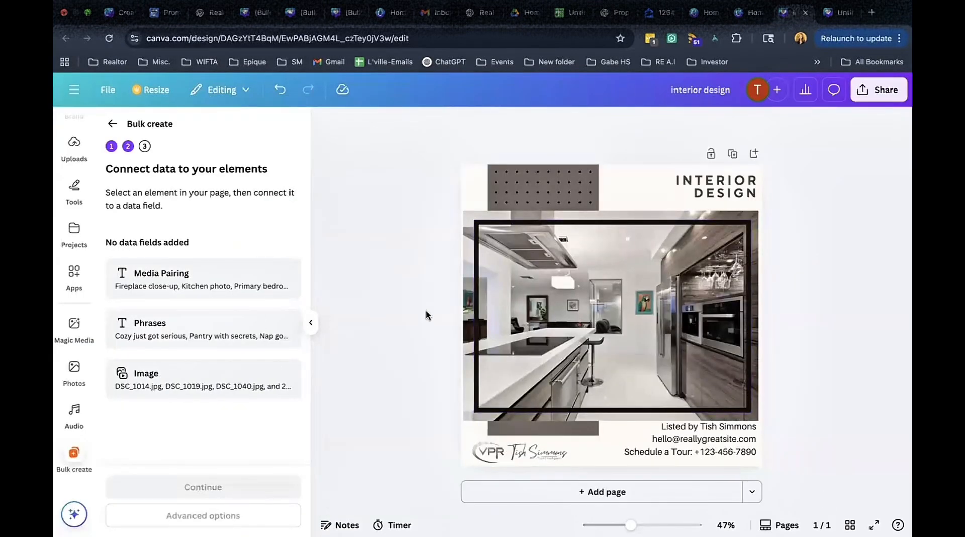
Connect the INTERIOR DESIGN heading text to the Phrases data field.
left_click(720, 193)
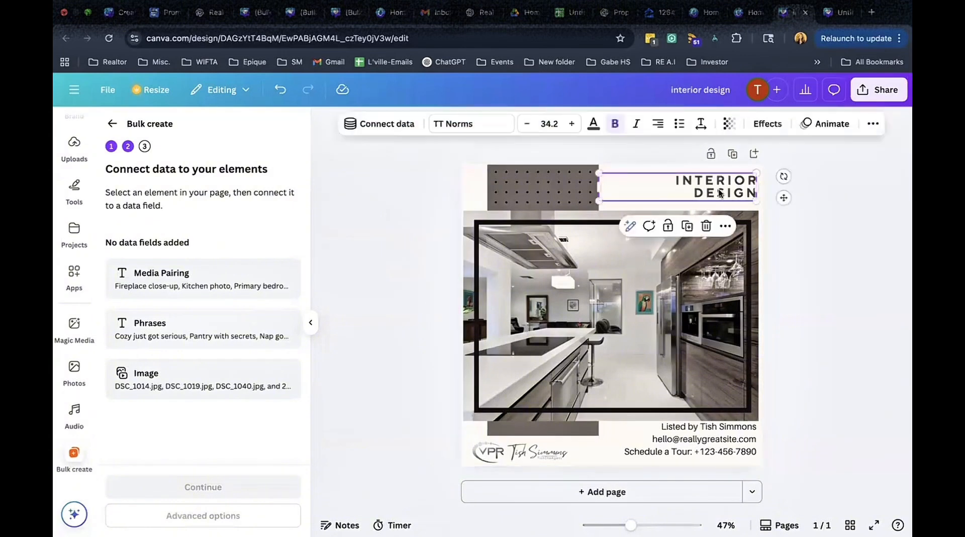
left_click(725, 227)
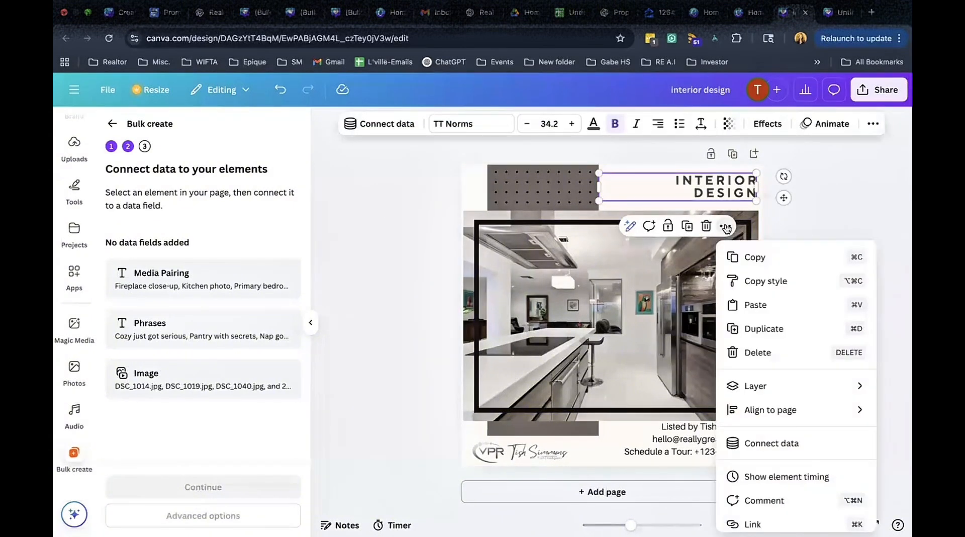
left_click(764, 445)
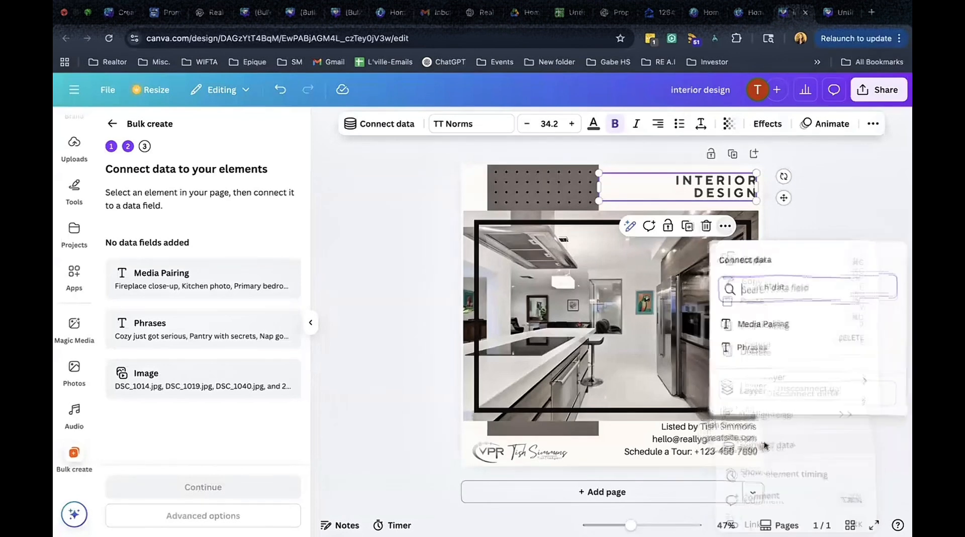
left_click(761, 346)
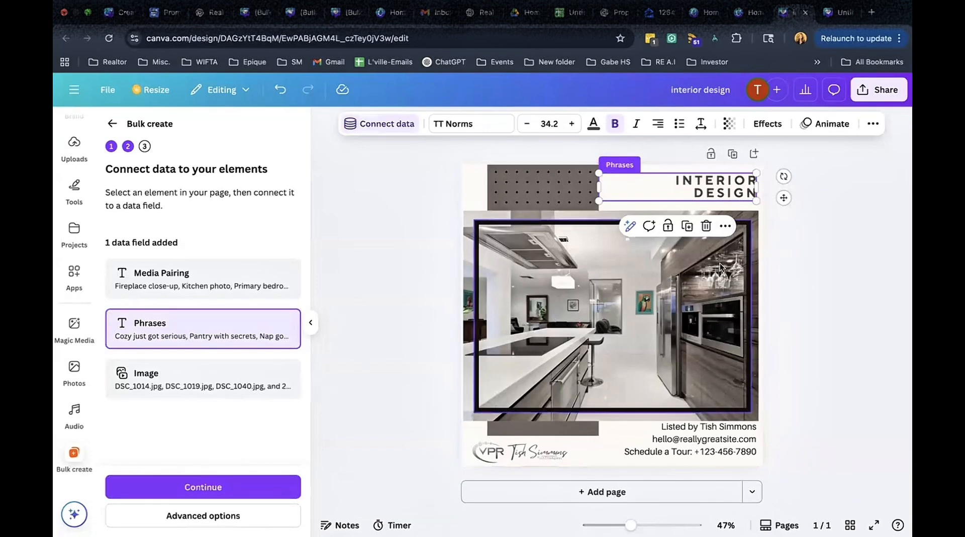
Connect the framed listing photo to the Image data field.
left_click(756, 217)
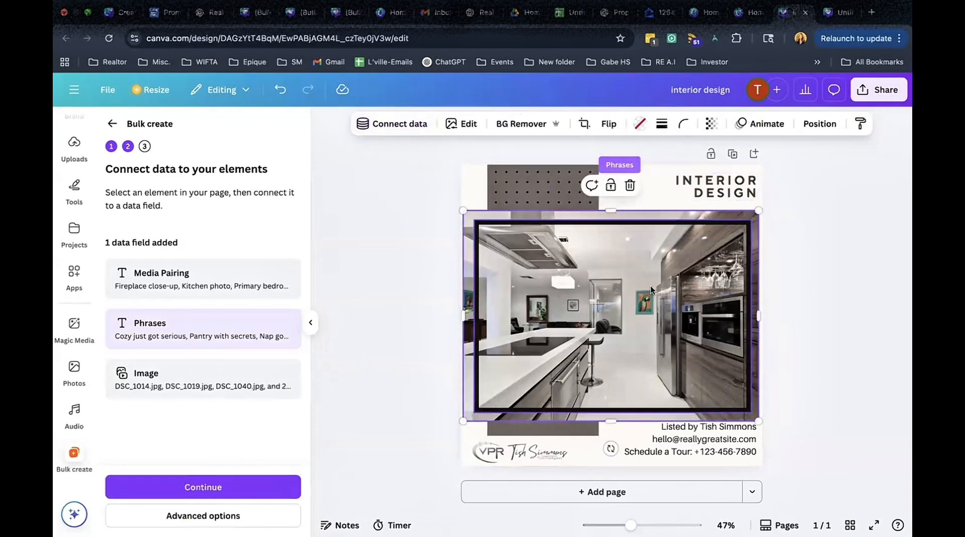
left_click(408, 126)
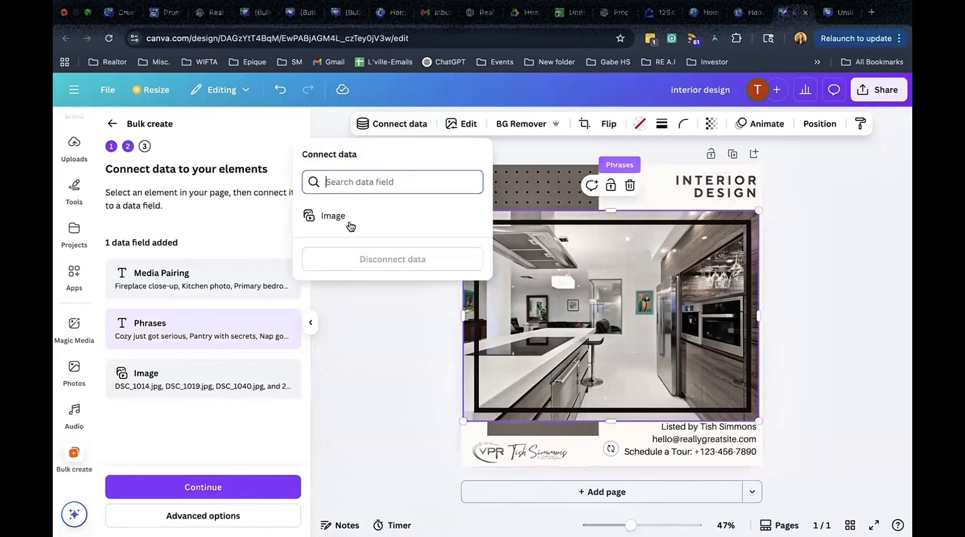
left_click(333, 216)
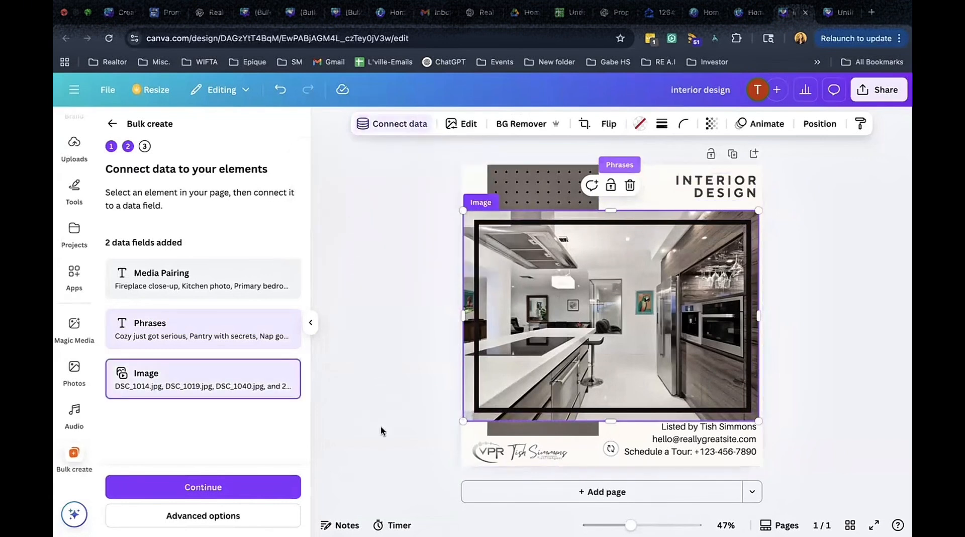
Continue to apply the data, review the row list, and generate 31 designs.
left_click(216, 487)
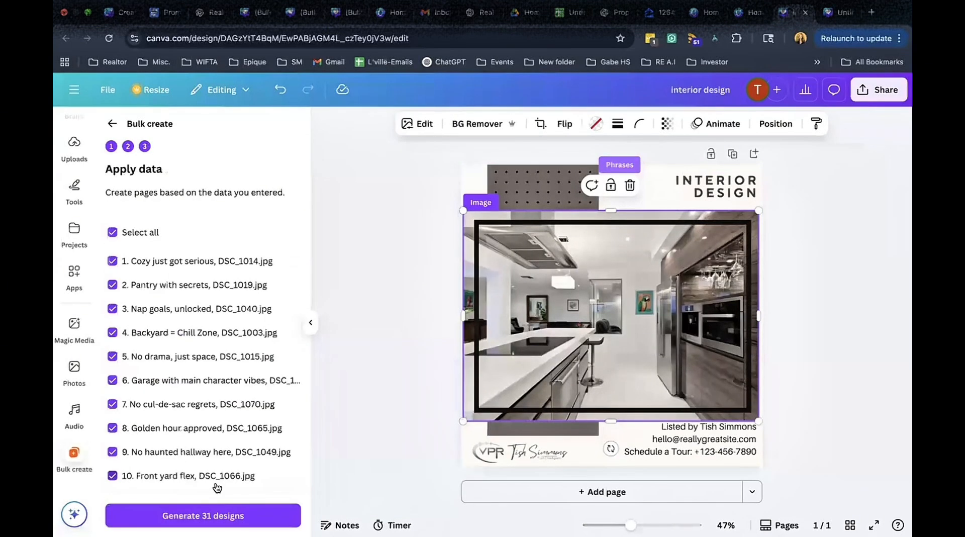
scroll(216, 421, "down", 3)
scroll(215, 420, "down", 10)
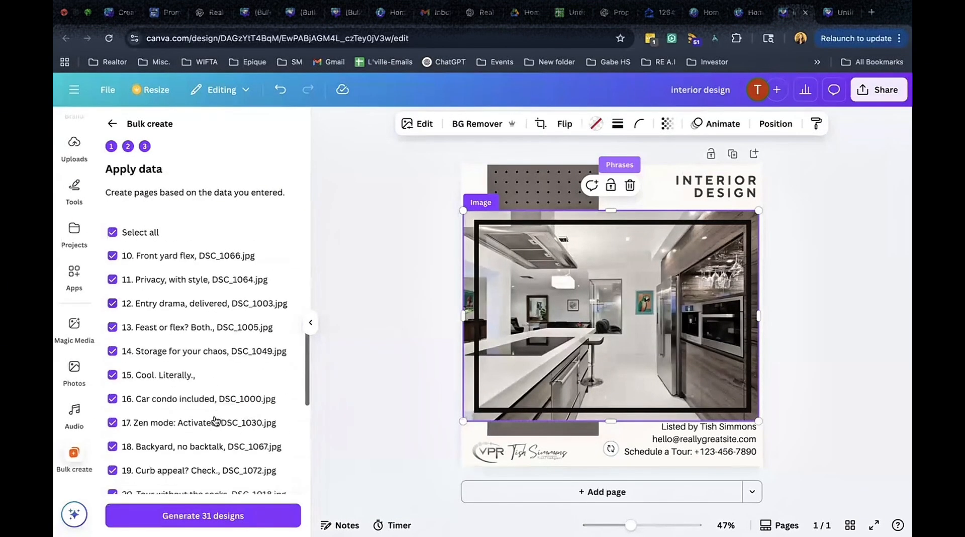
scroll(215, 421, "up", 10)
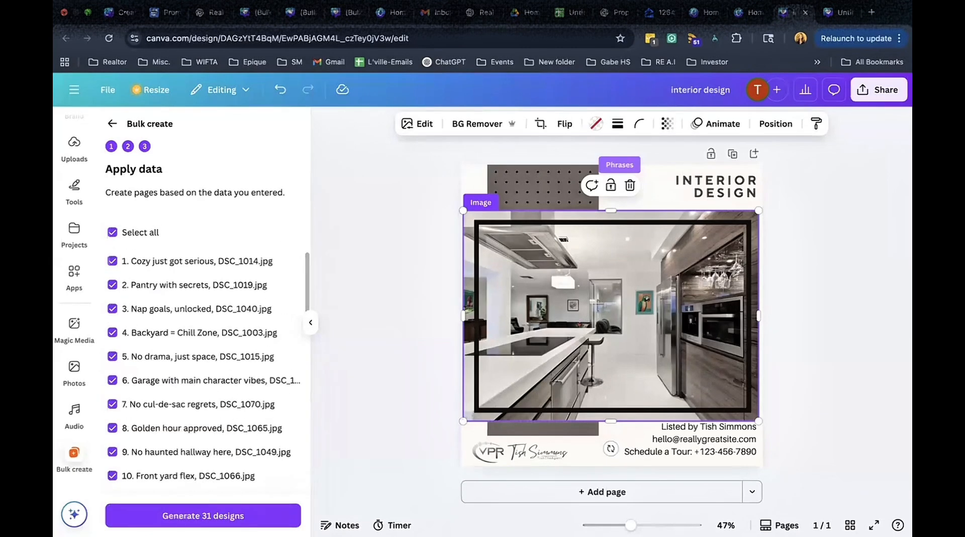
left_click(211, 519)
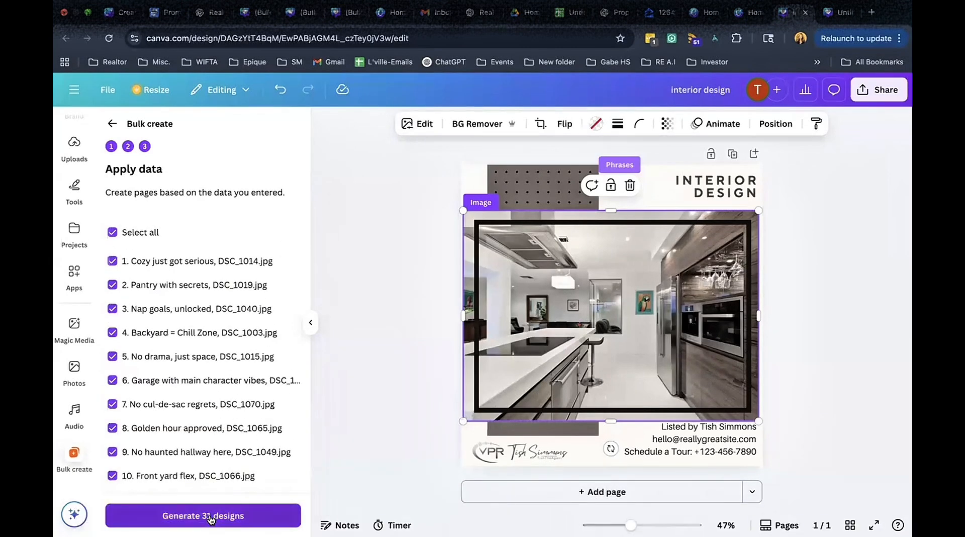
left_click(211, 519)
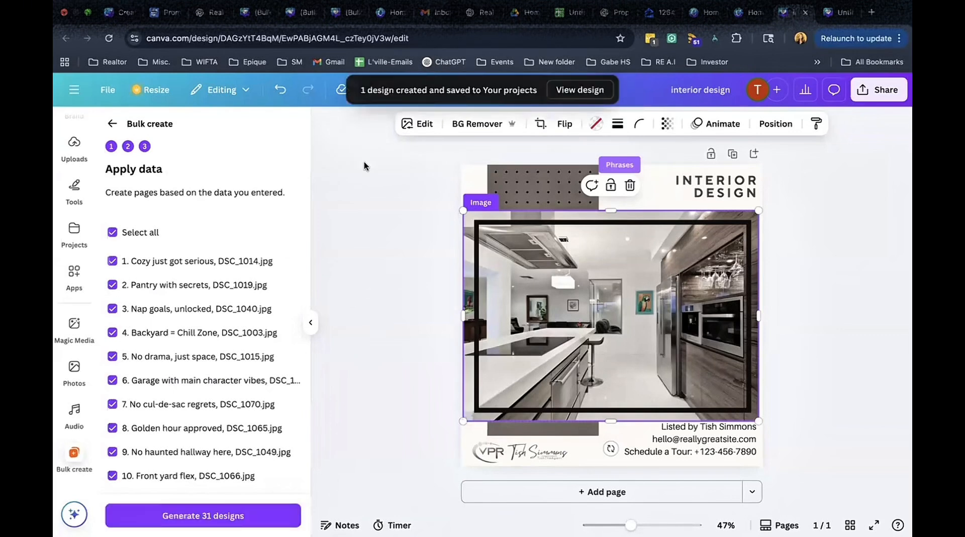
Open the generated bulk design and scroll through its pages to check each caption and photo pairing.
left_click(577, 90)
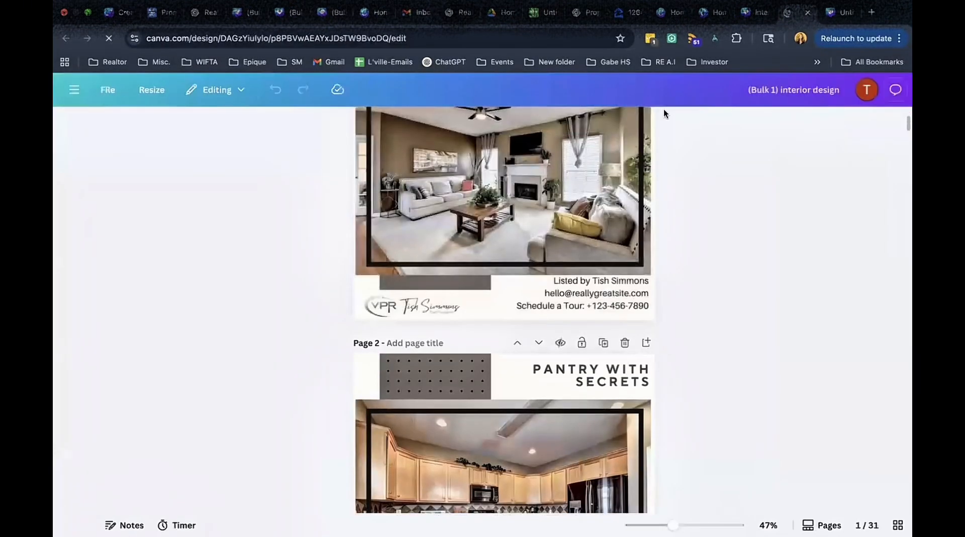
scroll(724, 185, "down", 1)
scroll(722, 185, "down", 10)
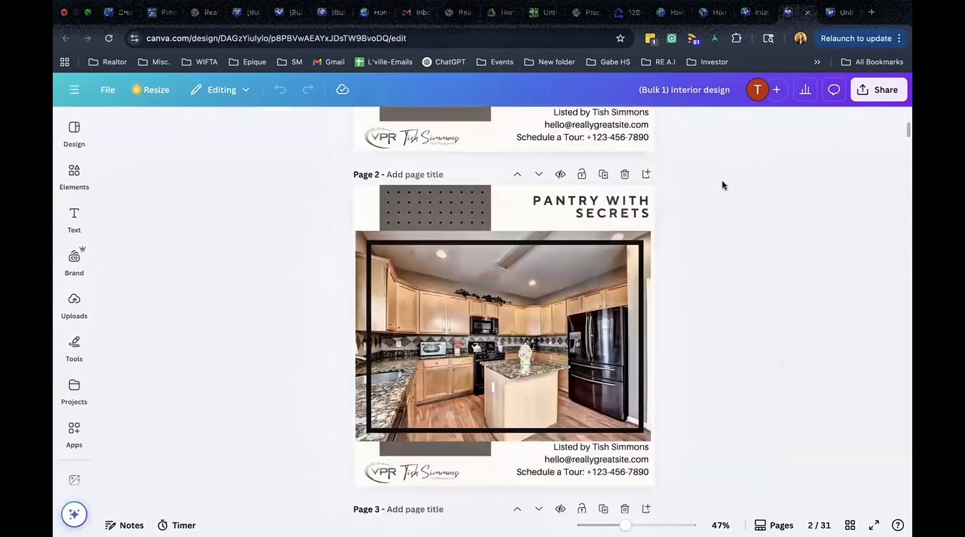
scroll(722, 185, "down", 8)
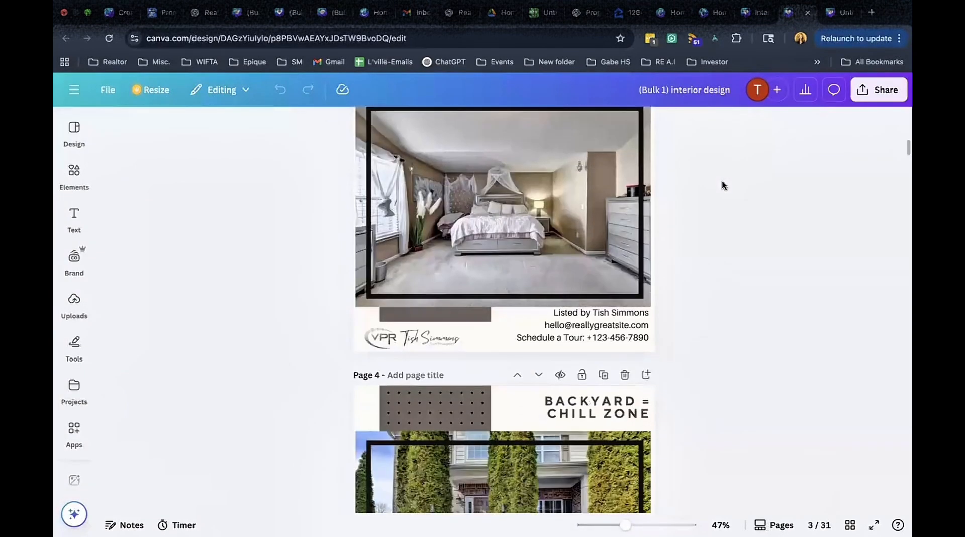
scroll(721, 185, "down", 8)
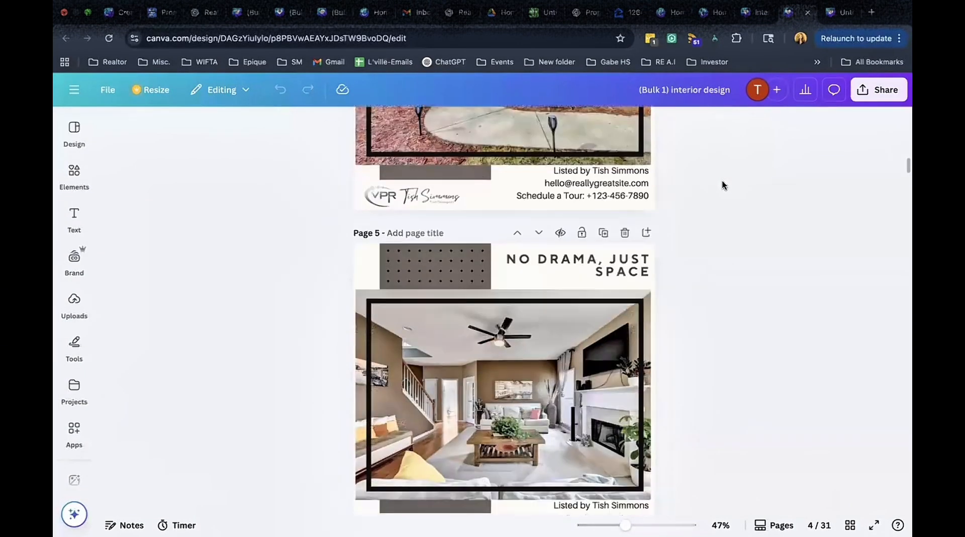
scroll(722, 185, "down", 8)
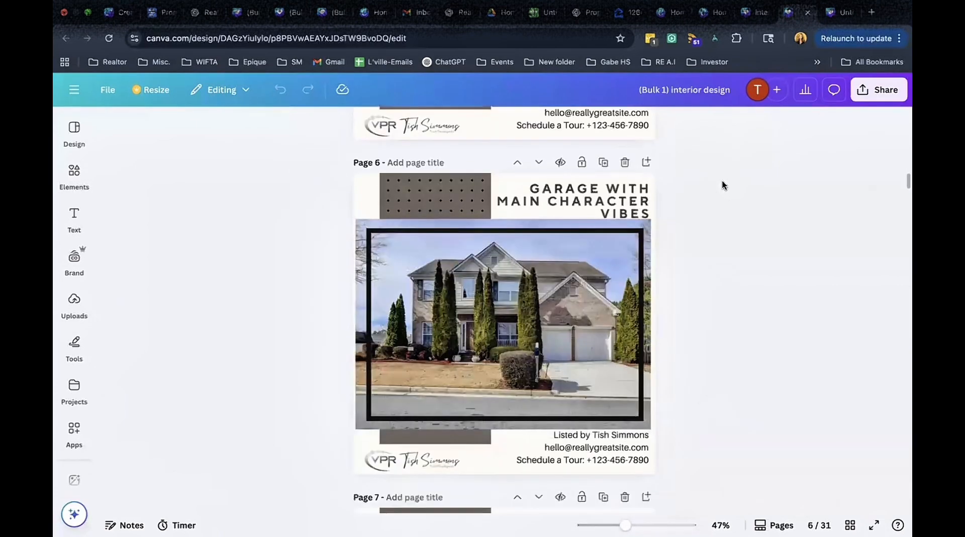
scroll(721, 185, "down", 8)
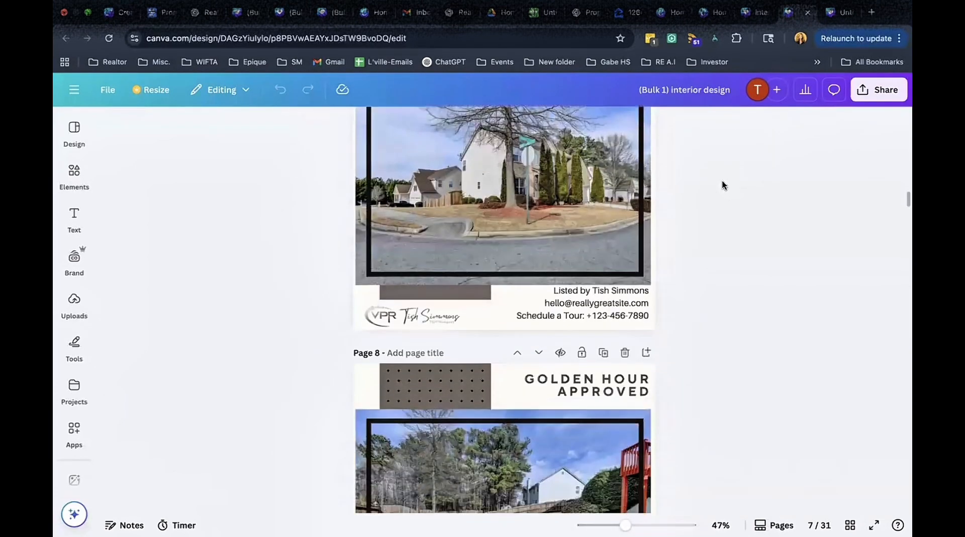
scroll(721, 185, "down", 8)
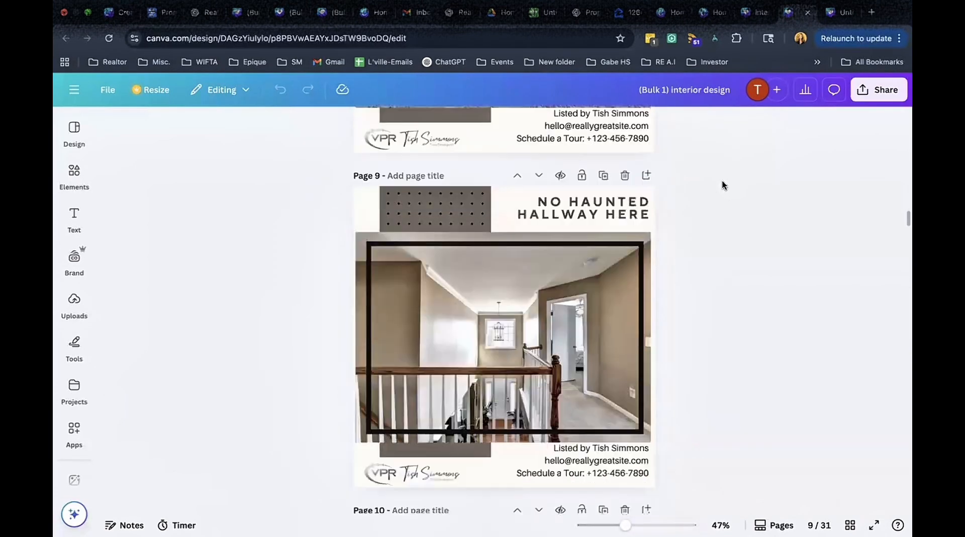
scroll(722, 185, "down", 8)
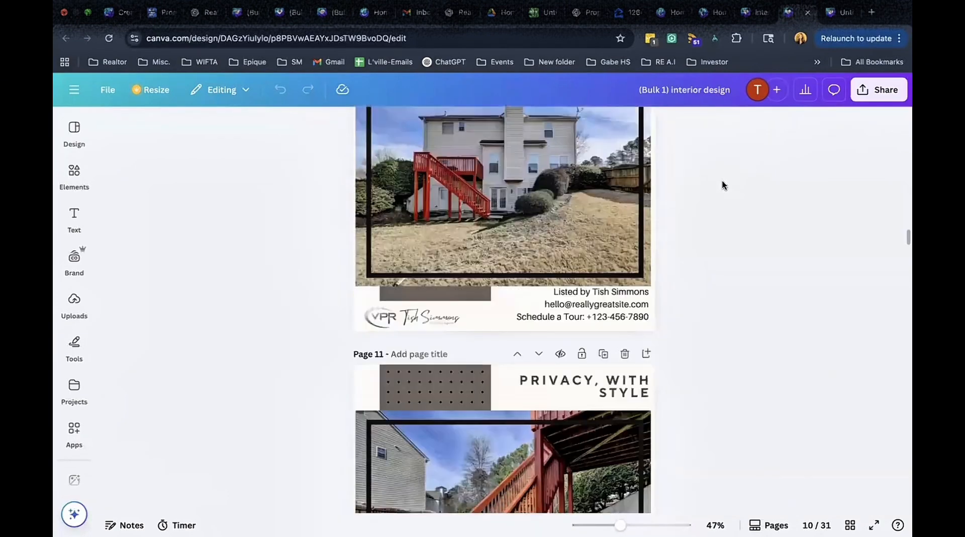
scroll(723, 185, "down", 5)
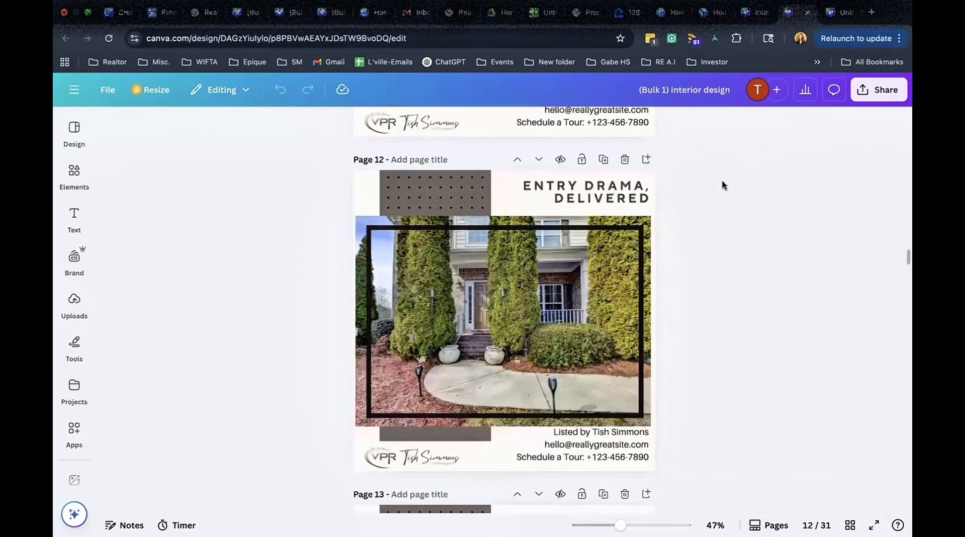
scroll(722, 185, "down", 6)
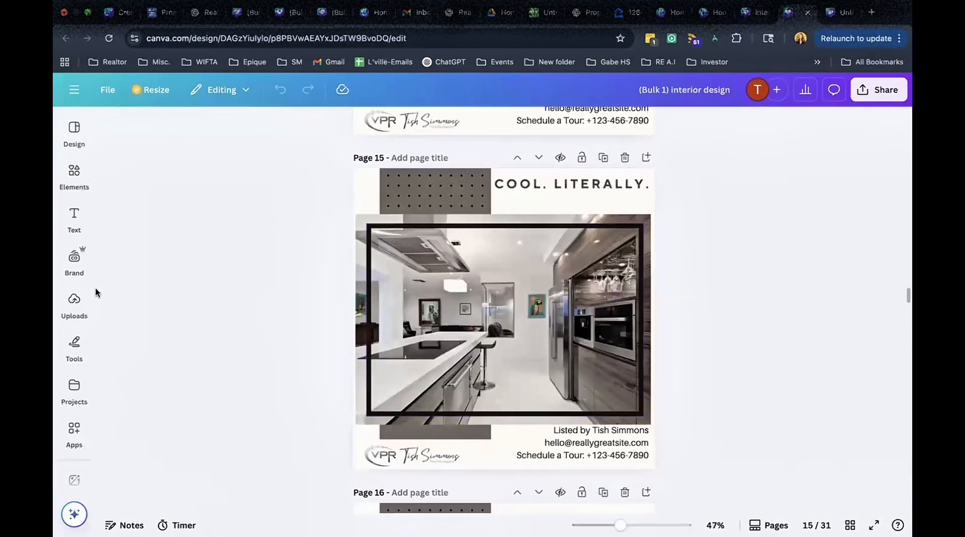
left_click(78, 304)
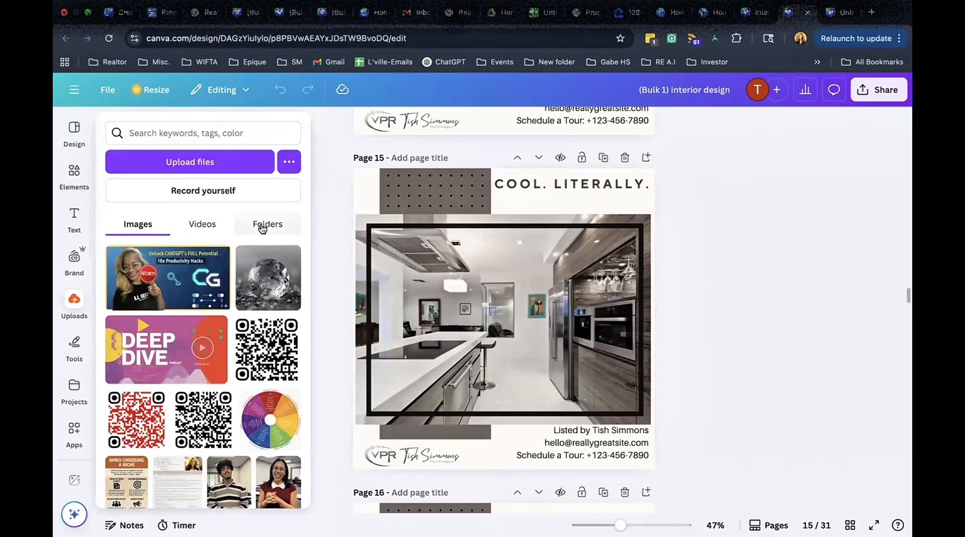
left_click(262, 229)
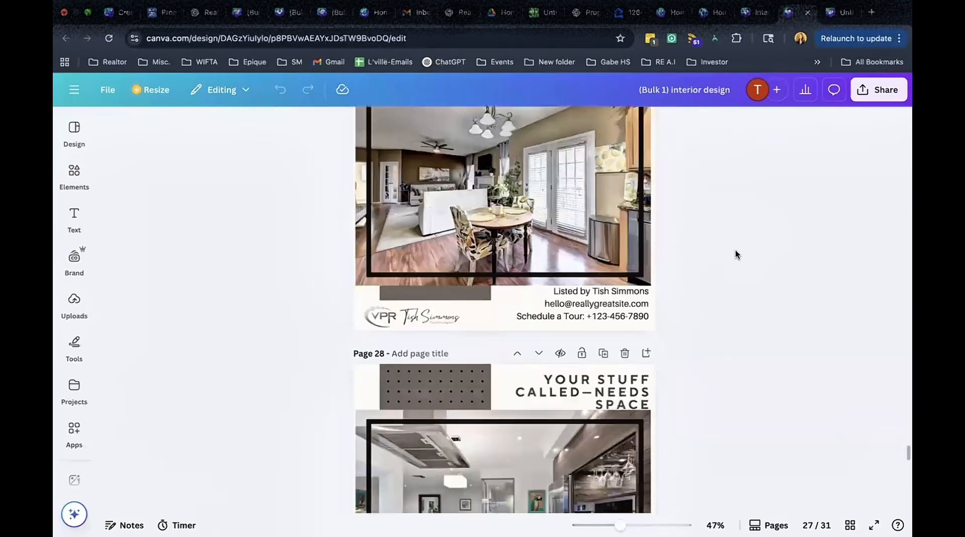
scroll(735, 254, "down", 3)
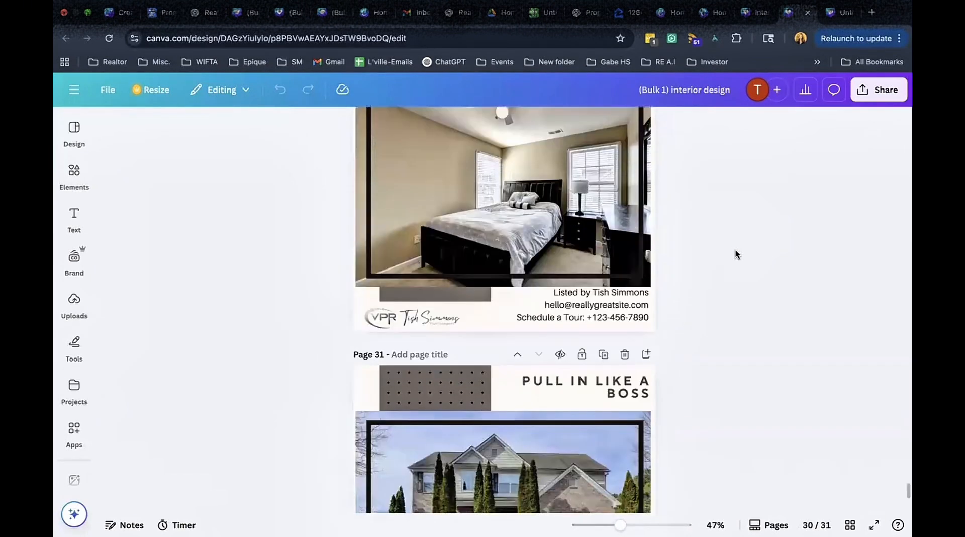
scroll(735, 254, "down", 5)
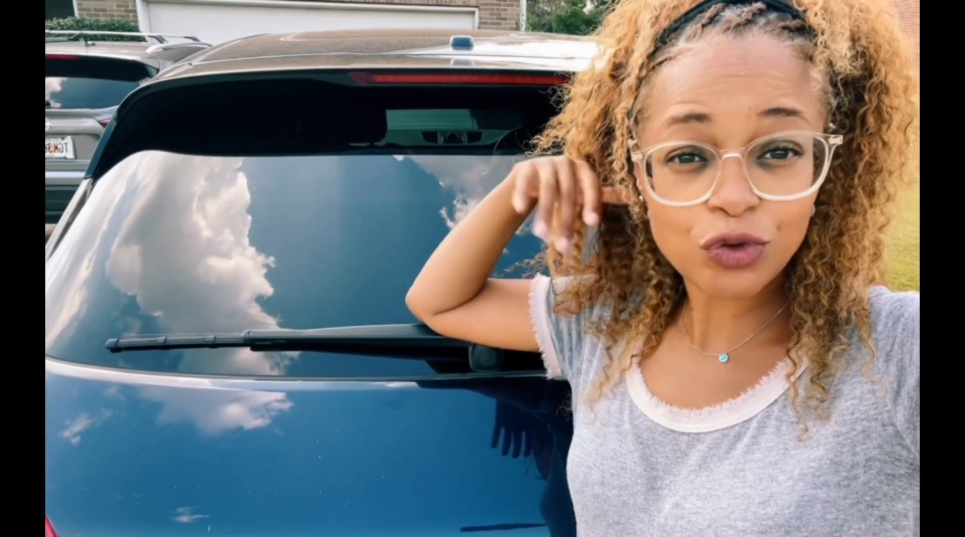